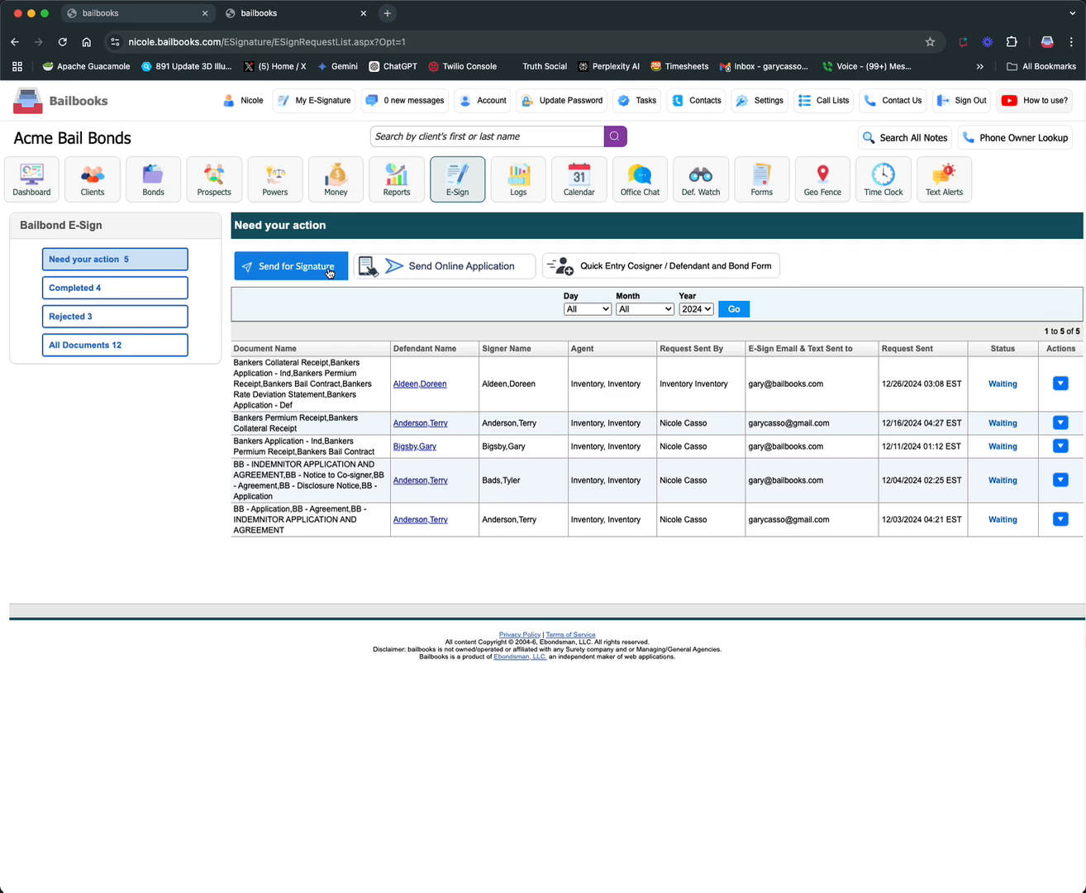
Examine the signature request form and the online application invitation, leaving each without sending anything
click(329, 272)
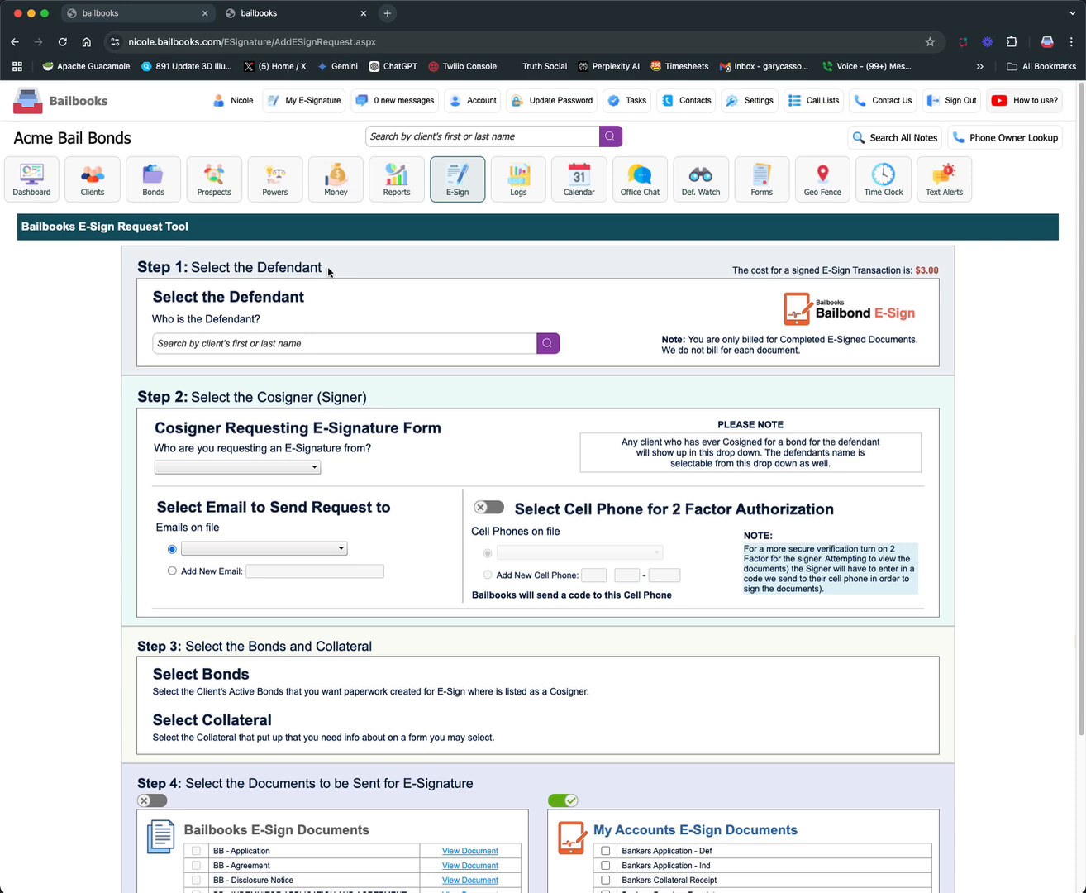
click(15, 44)
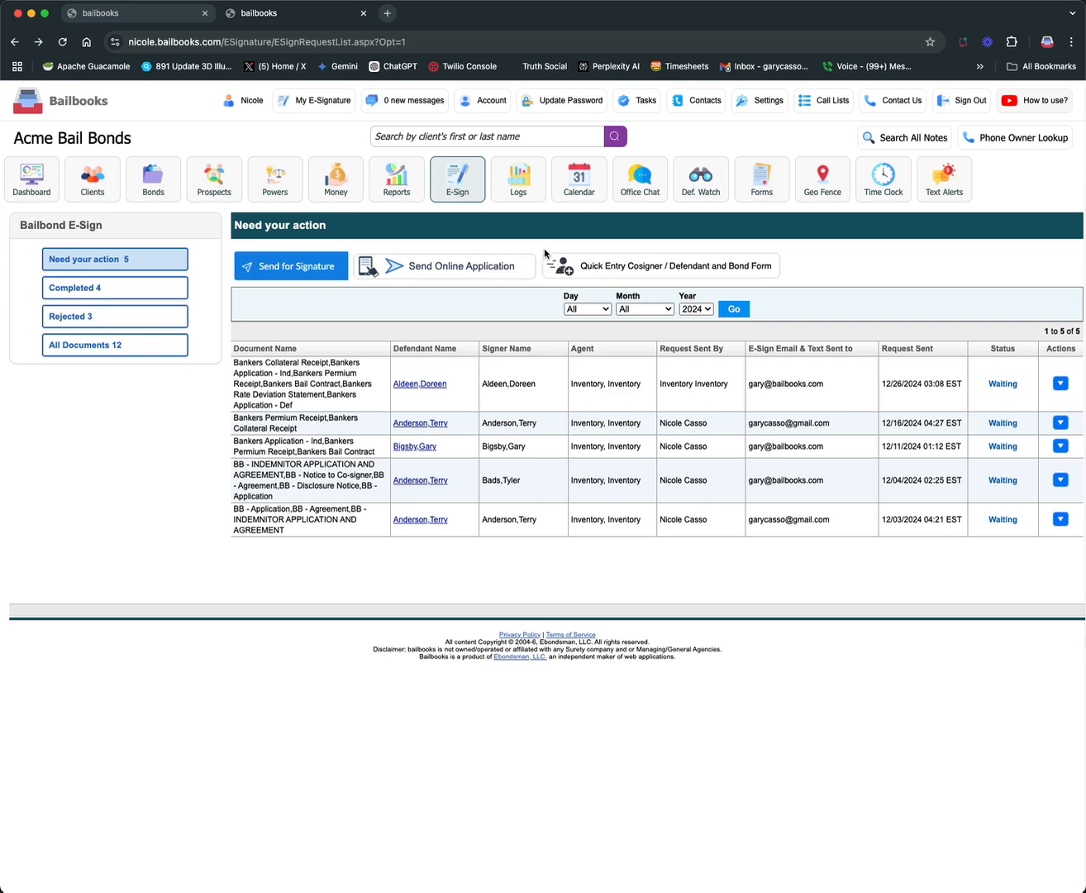
click(451, 273)
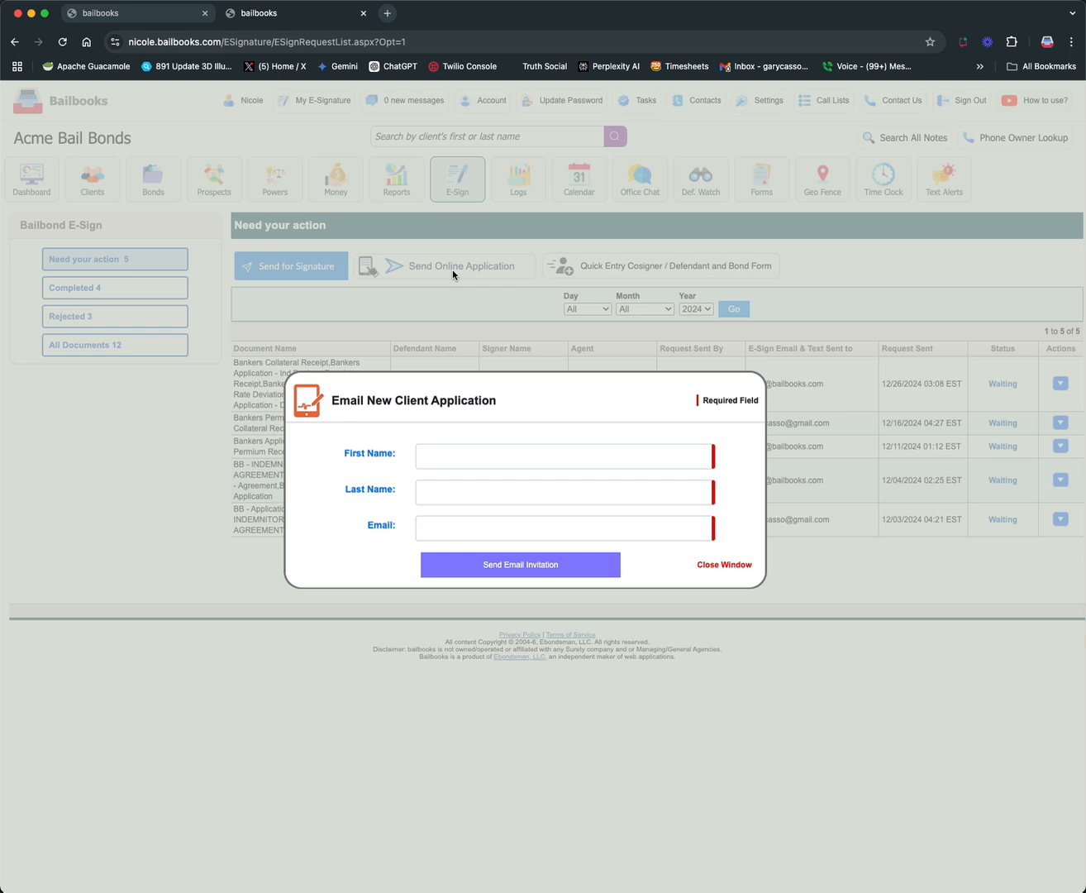
click(721, 565)
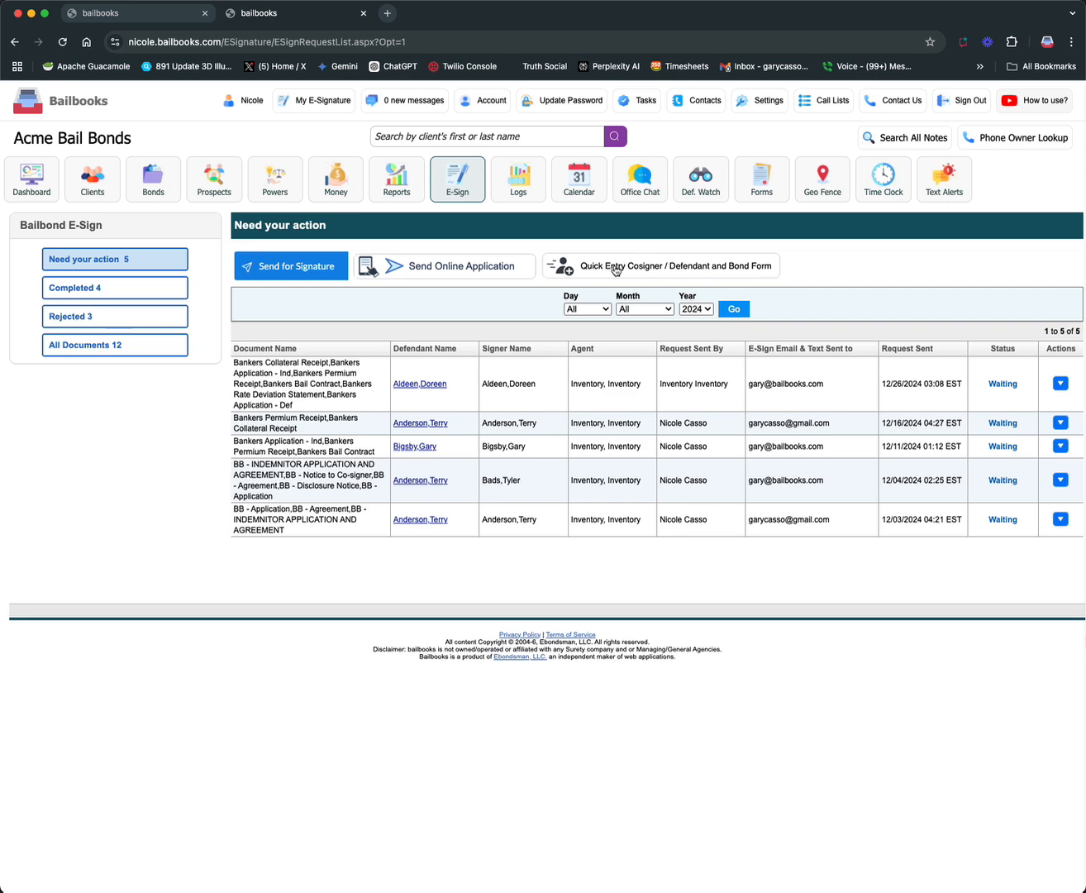
Create a new defendant in the quick entry form with full name, birth date and gender Male, saving it as a quick add
click(697, 271)
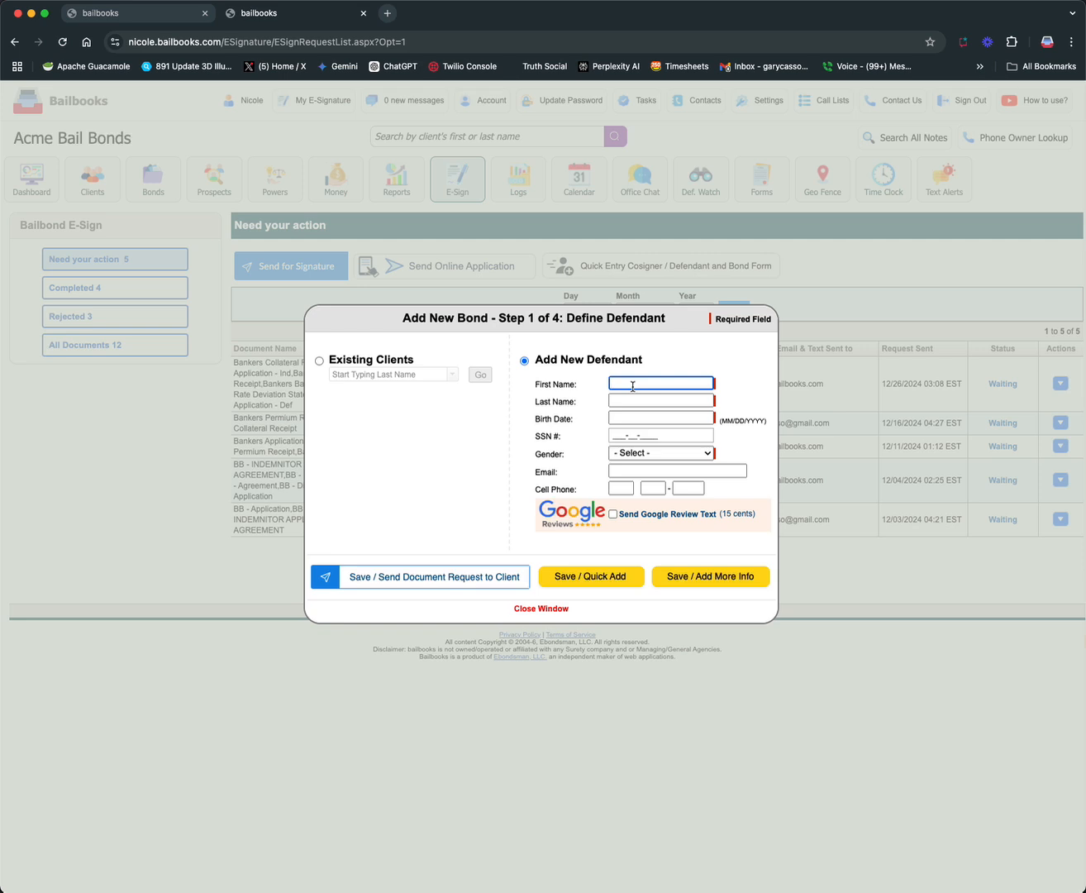
key(Tab)
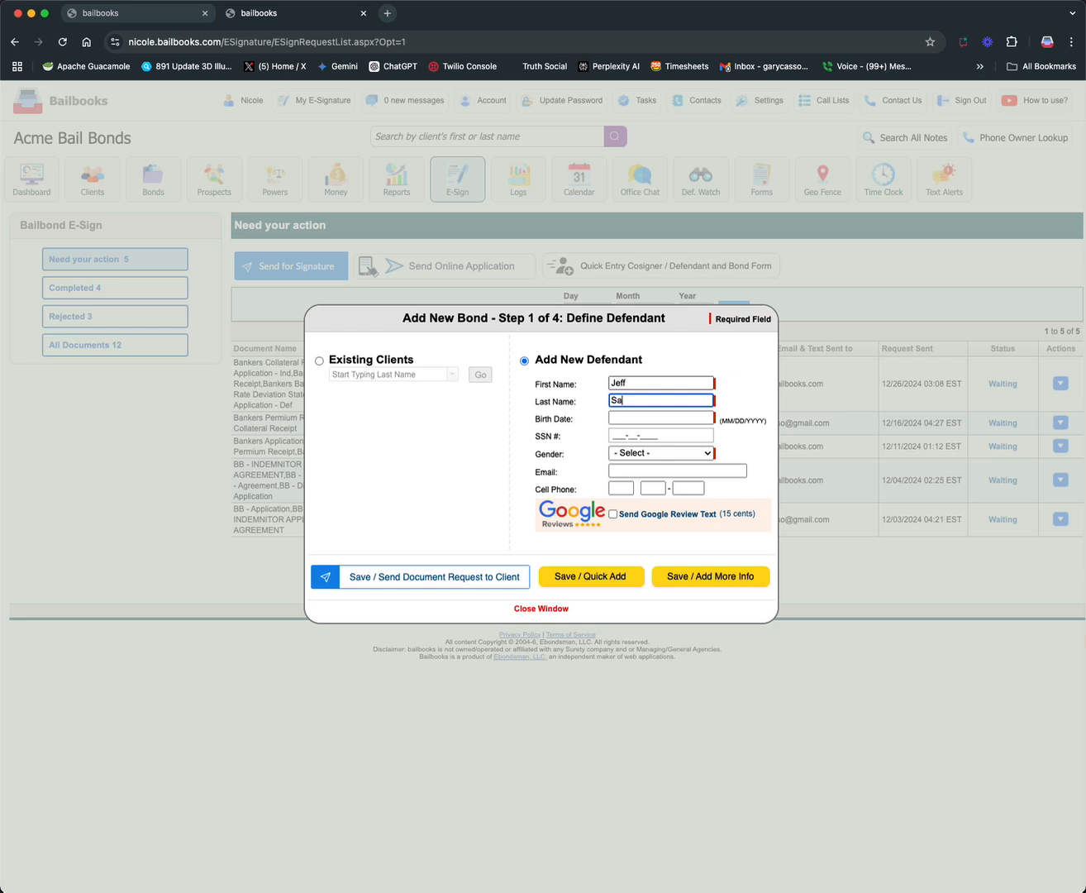
key(Tab)
text(04)
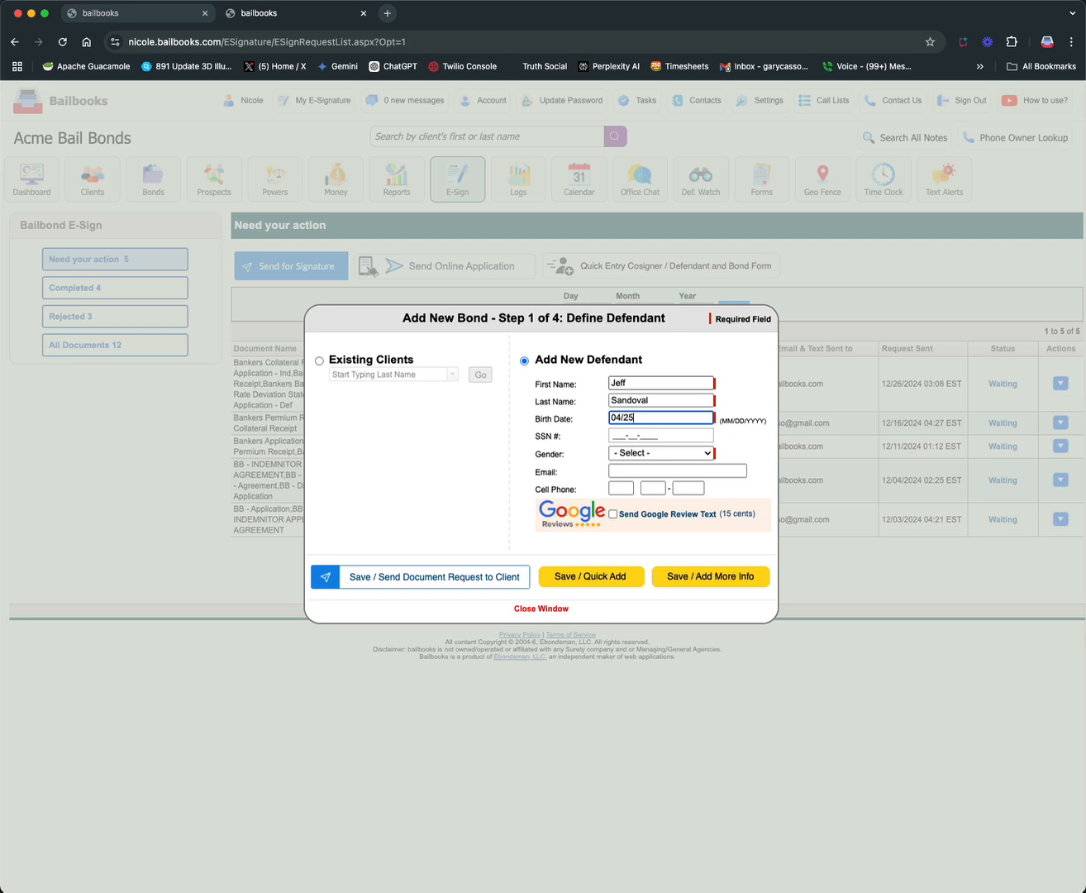
text(/25/1988)
click(654, 453)
click(650, 467)
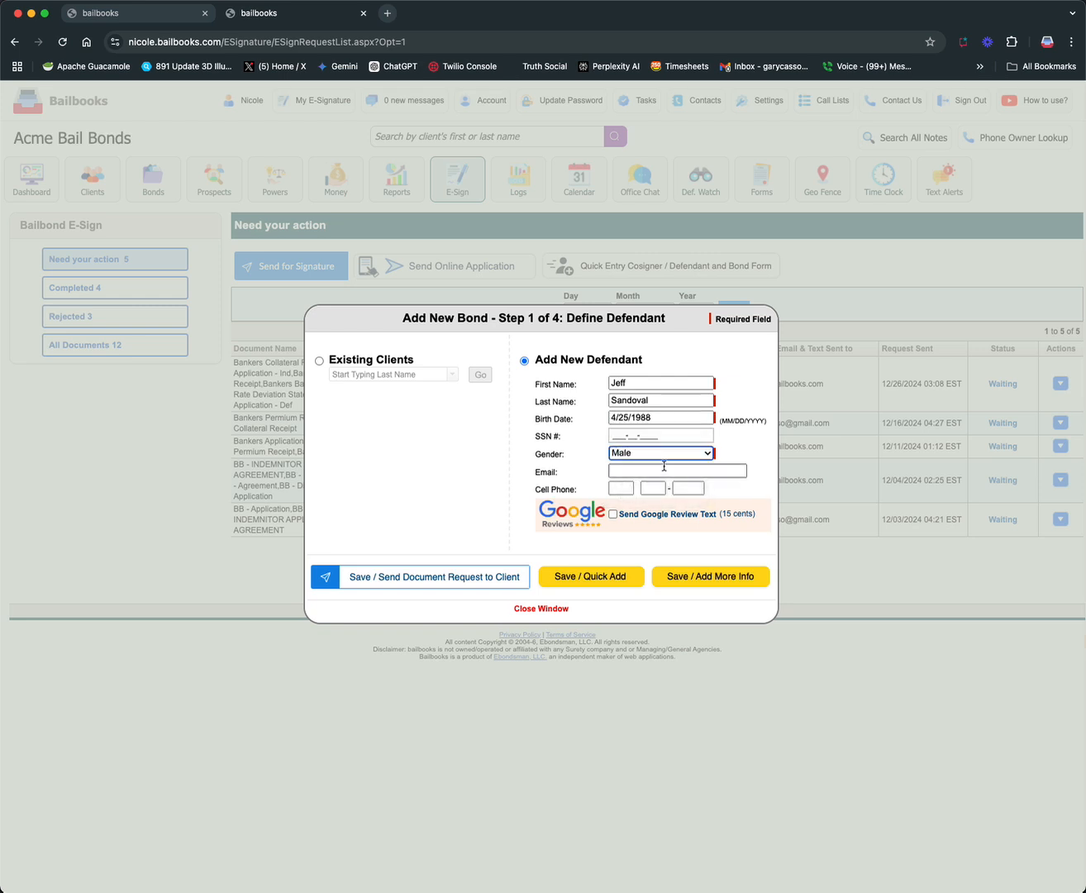
click(609, 582)
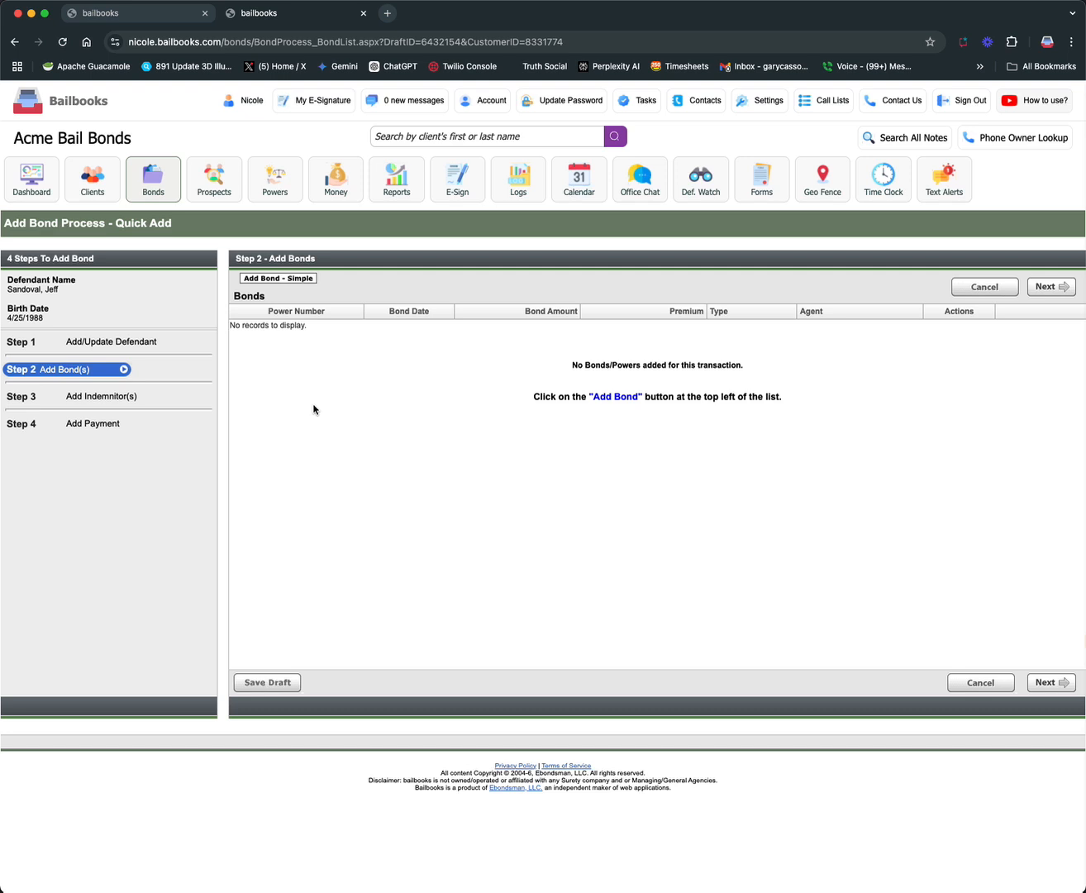
Start a simple bond for $1,500 with return court Adams and the charge DRIVING UNDER THE INFLUENCE ACCOMP
click(307, 278)
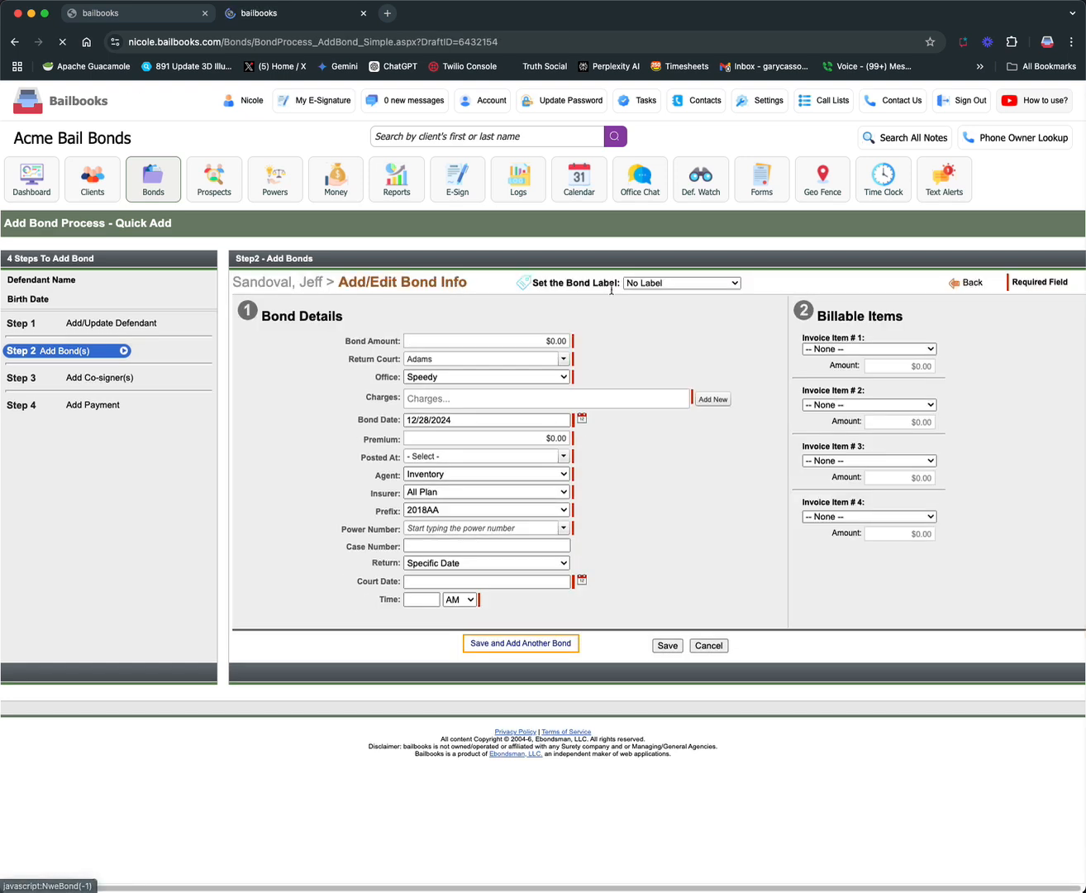
click(559, 343)
text(1500)
key(Tab)
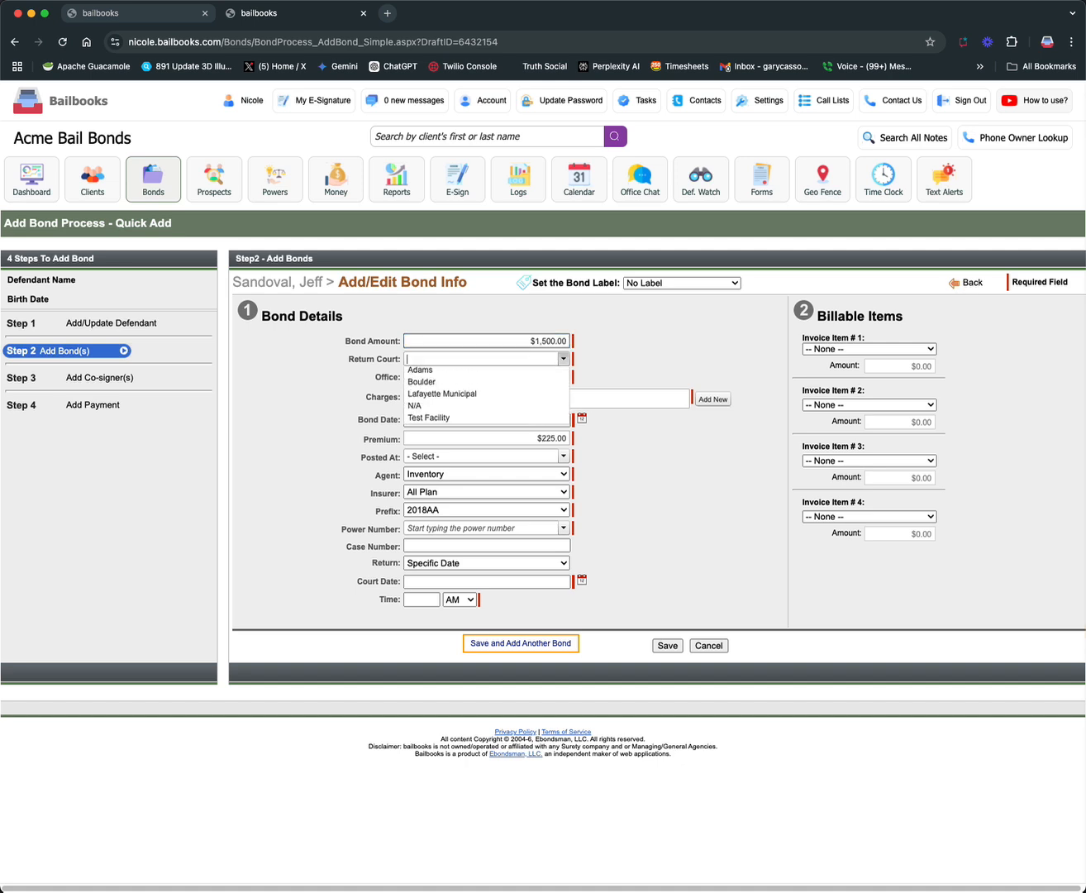
click(478, 399)
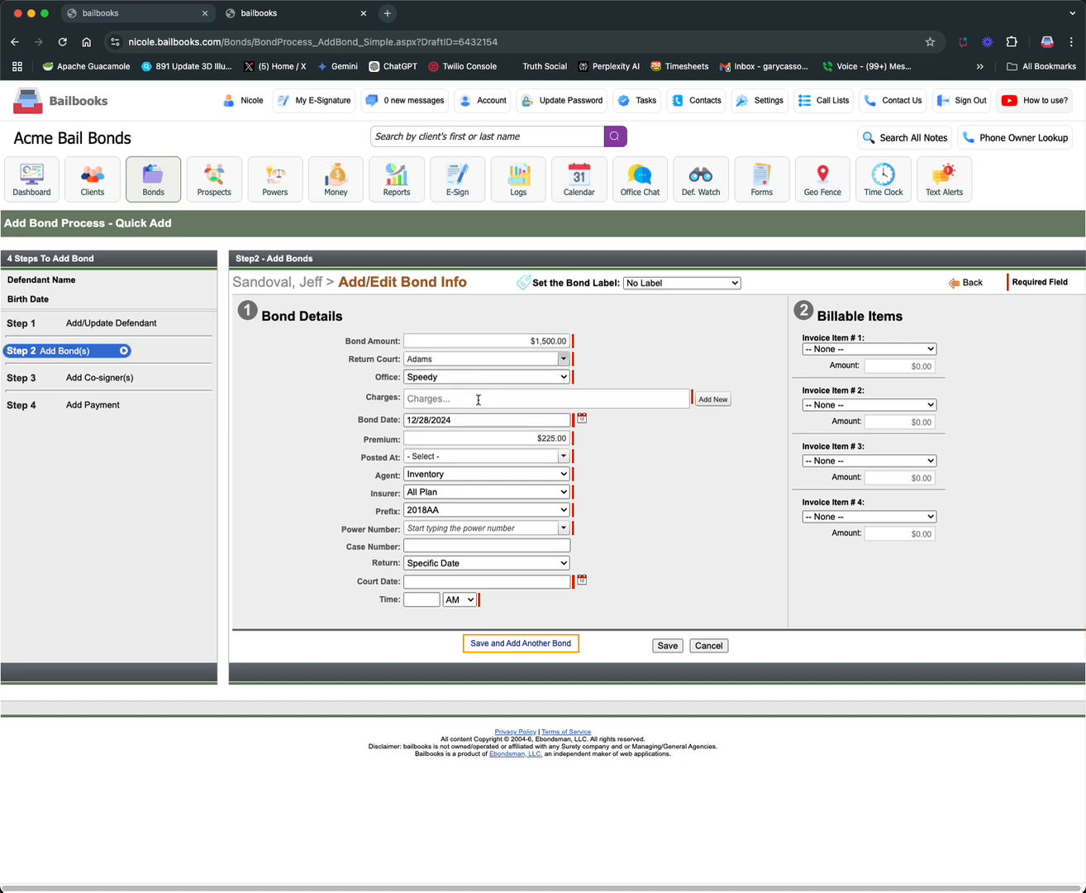
click(477, 399)
click(456, 450)
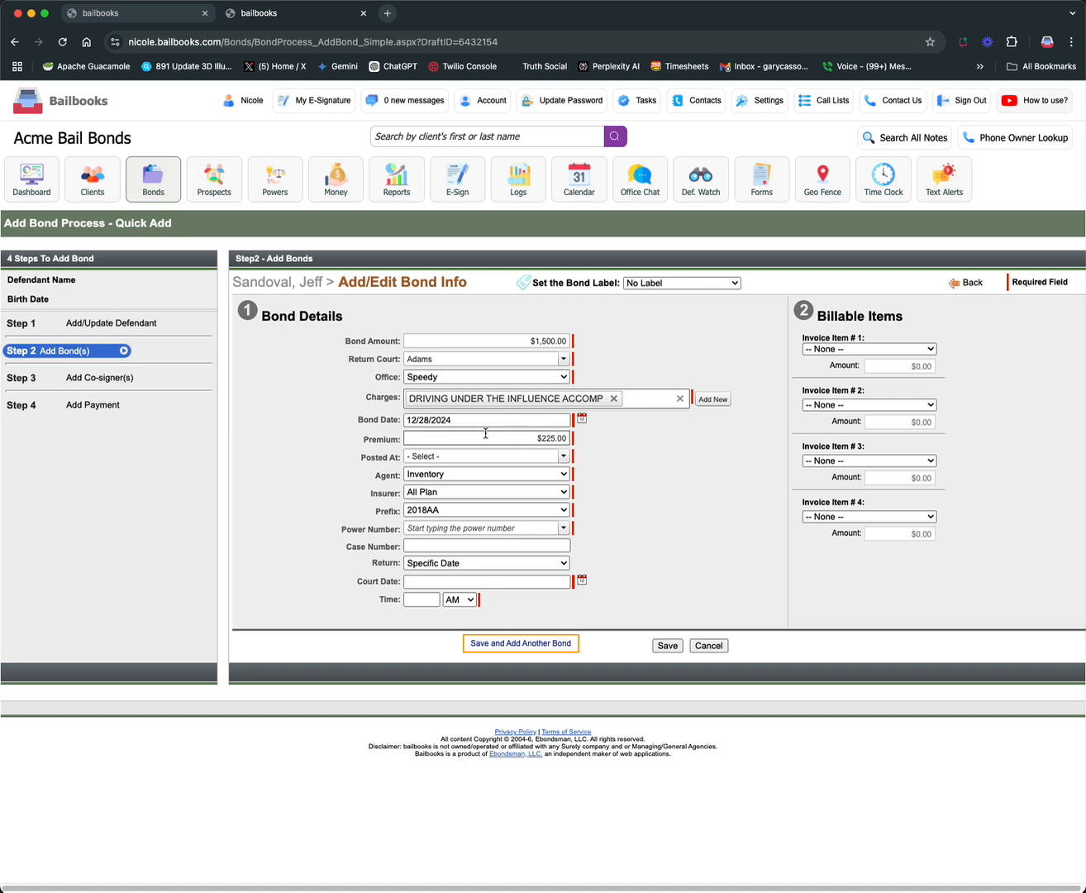
click(487, 432)
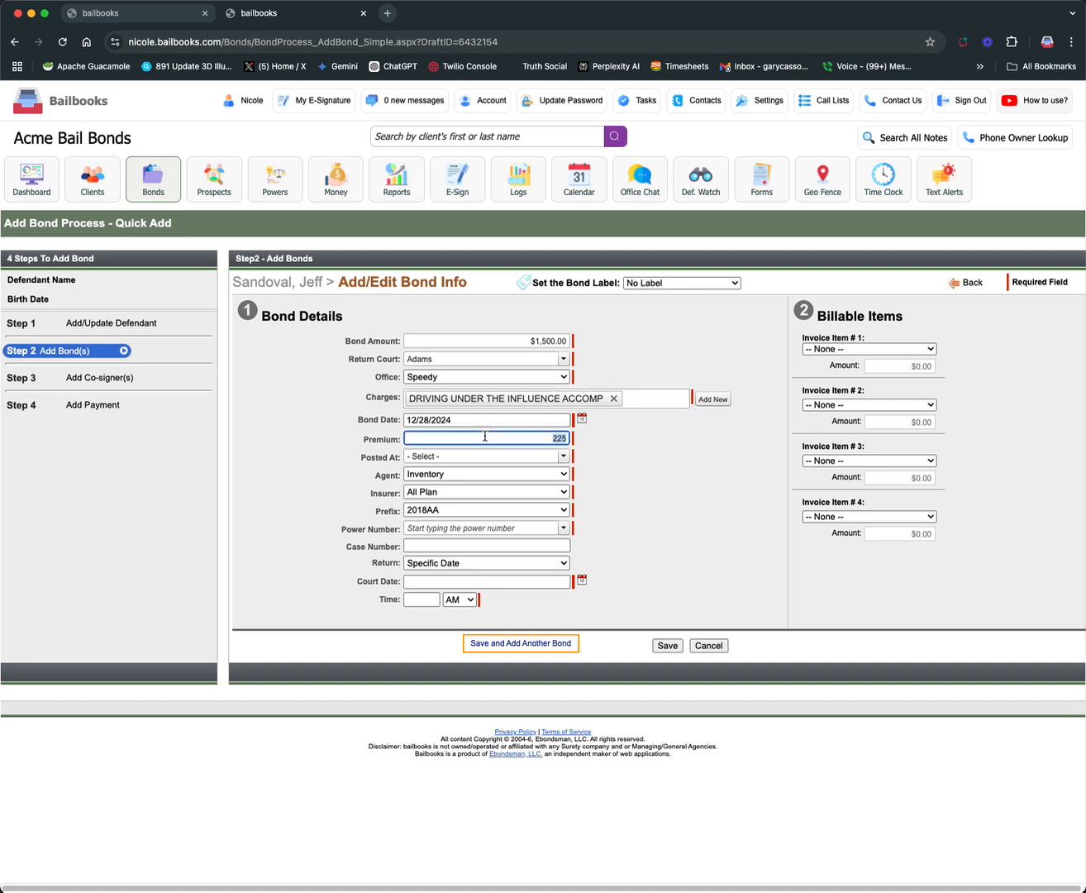
Set the bond's posting location to Adams, keep insurer All Plan, and clear the power prefix selection
click(525, 457)
click(502, 493)
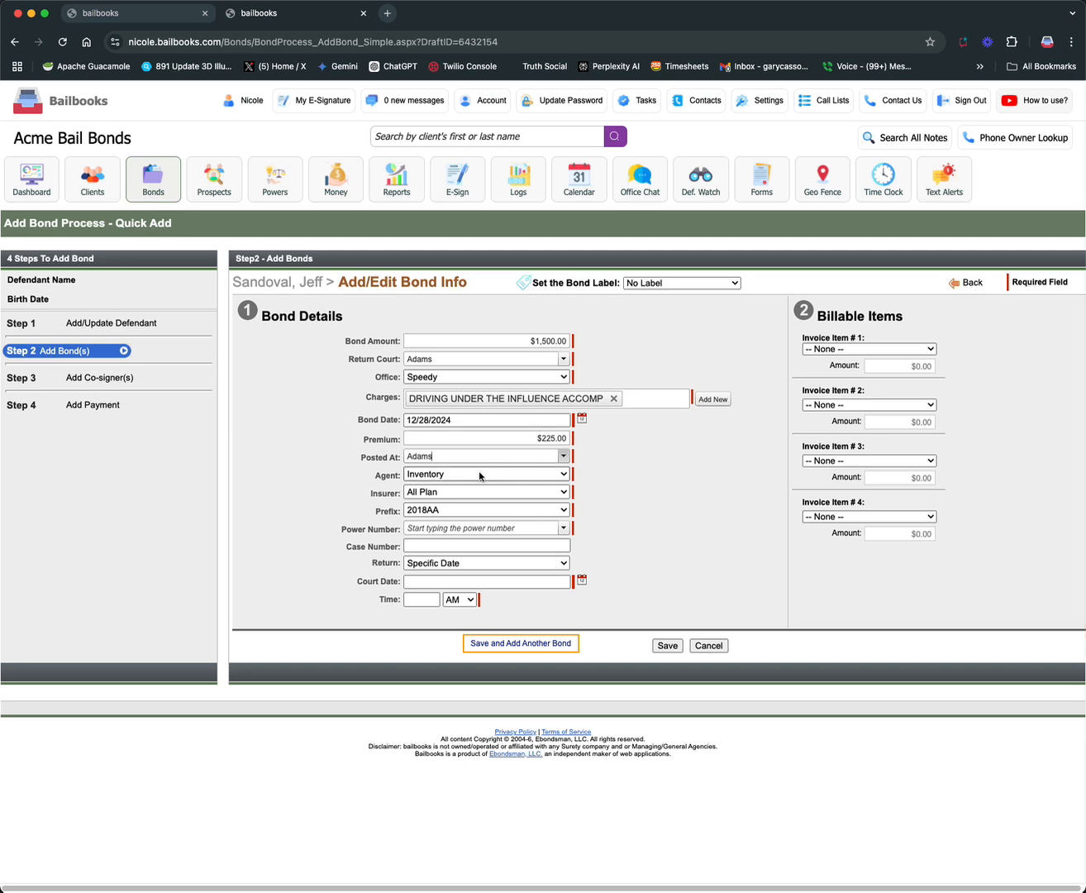
click(479, 527)
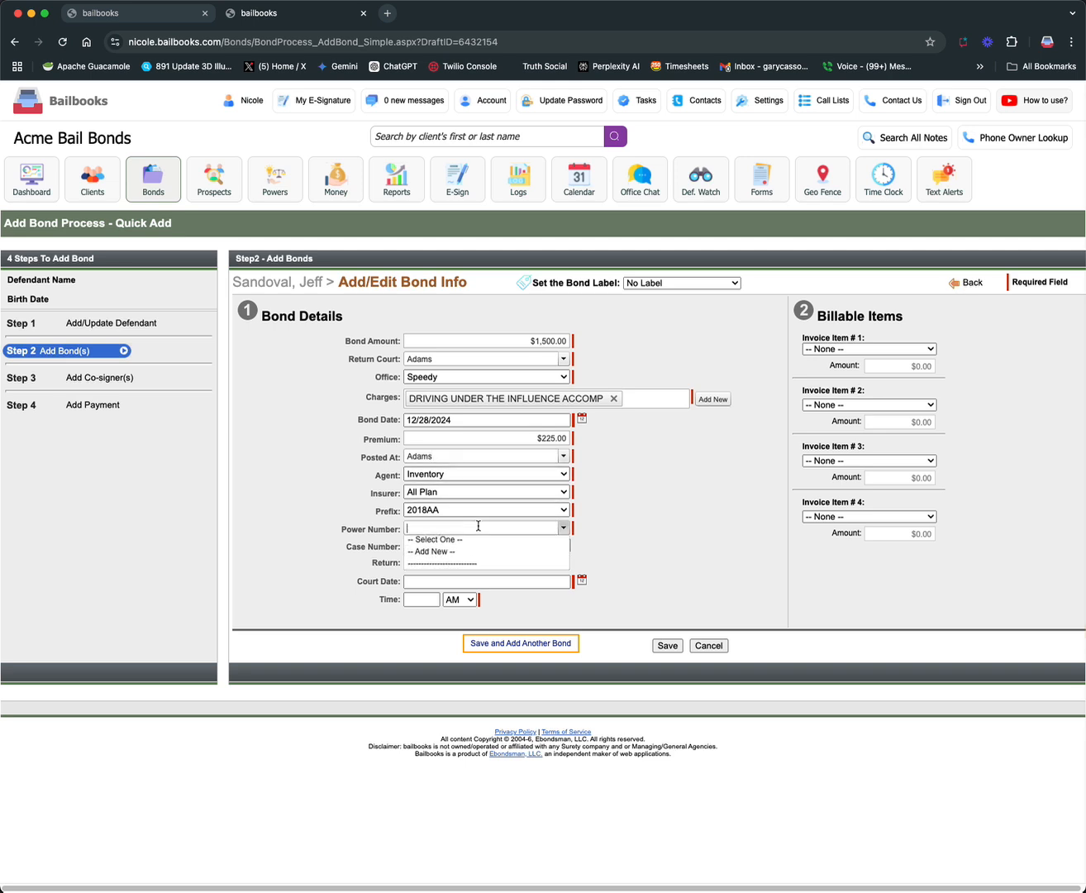
click(480, 493)
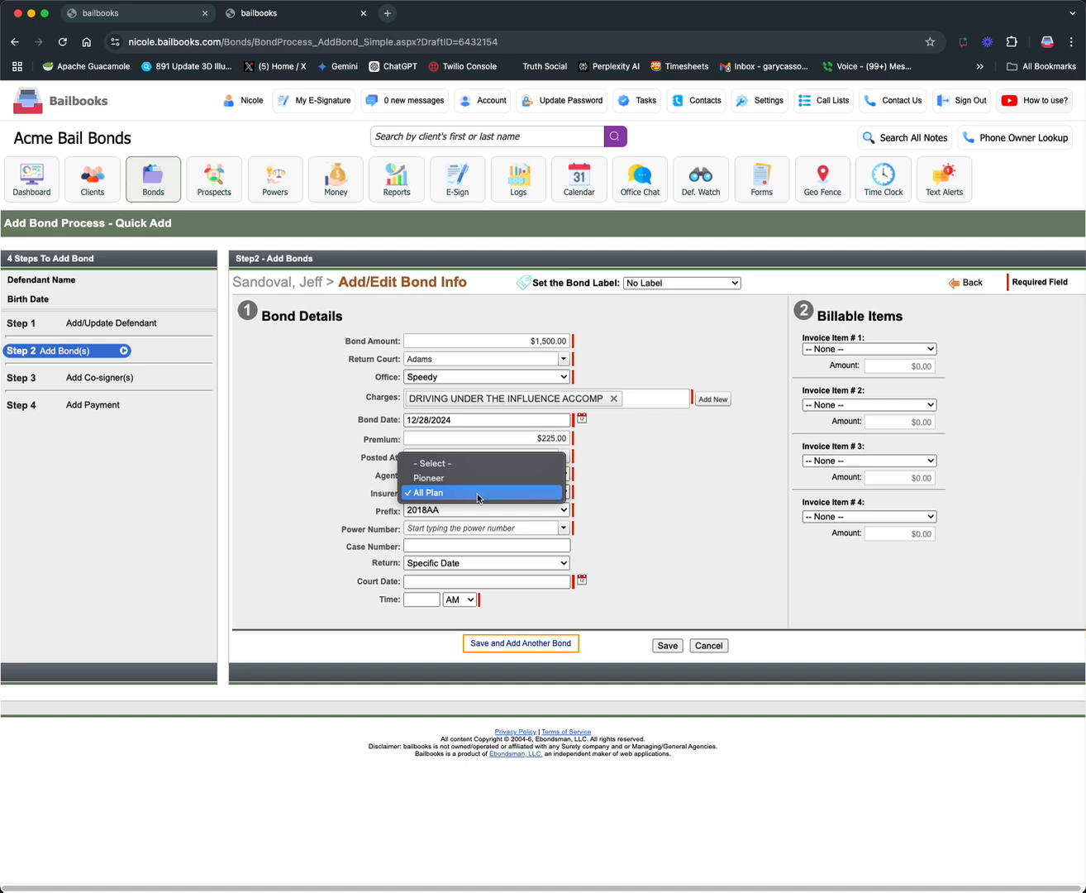
click(478, 494)
click(476, 510)
click(479, 465)
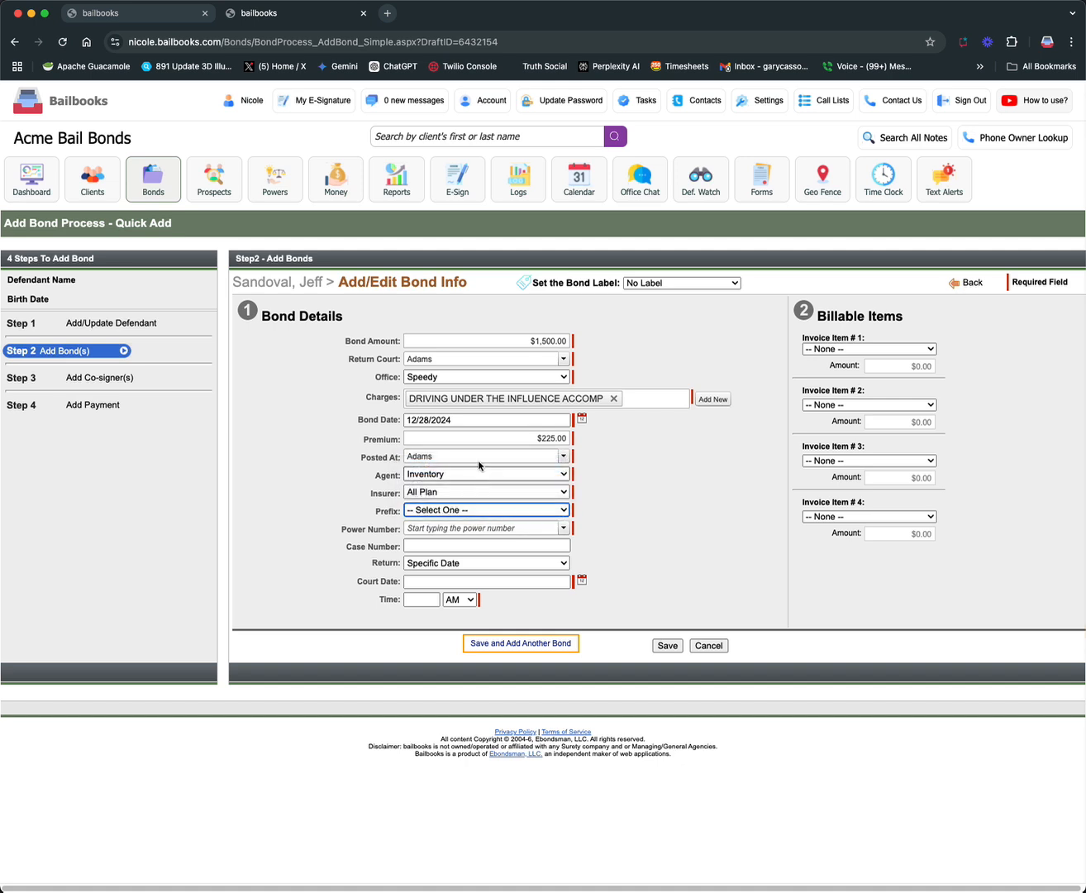
Set the bond's posting location to Boulder and its insurer to Pioneer, keeping the agent as Inventory
click(479, 457)
key(Down)
key(Return)
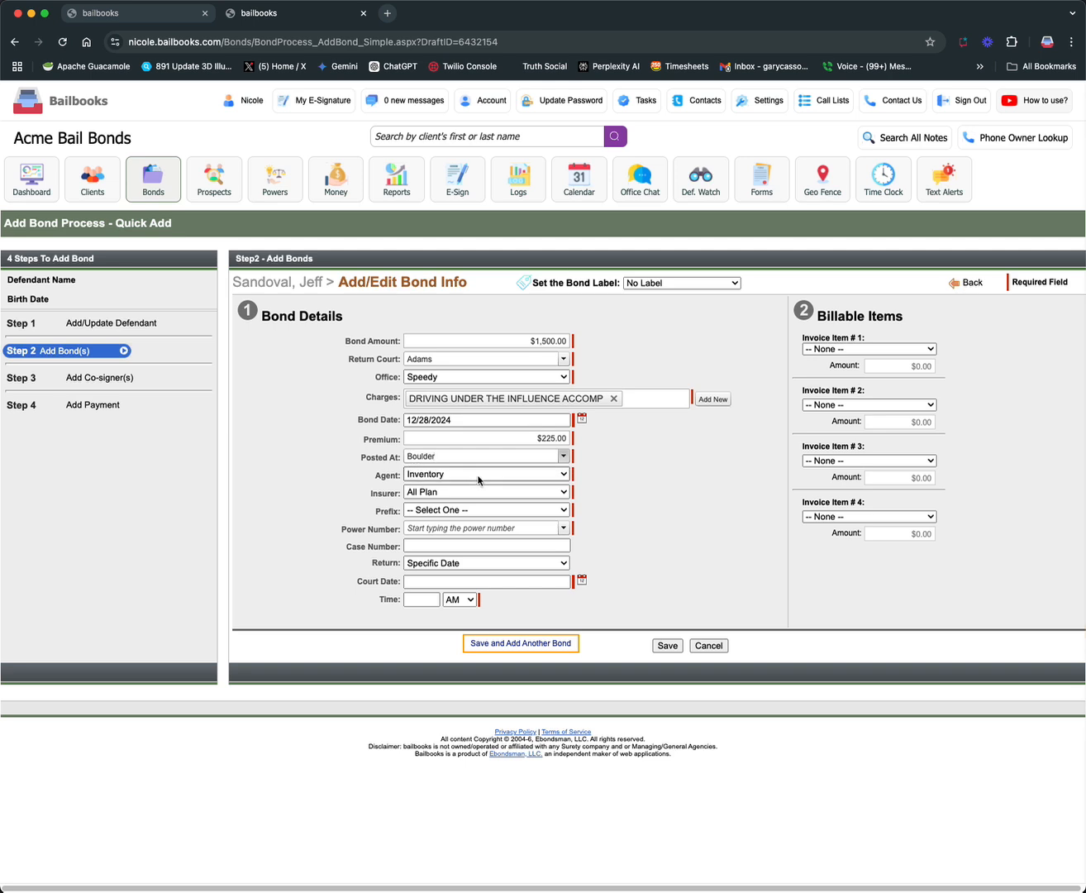
click(478, 479)
click(479, 475)
click(475, 493)
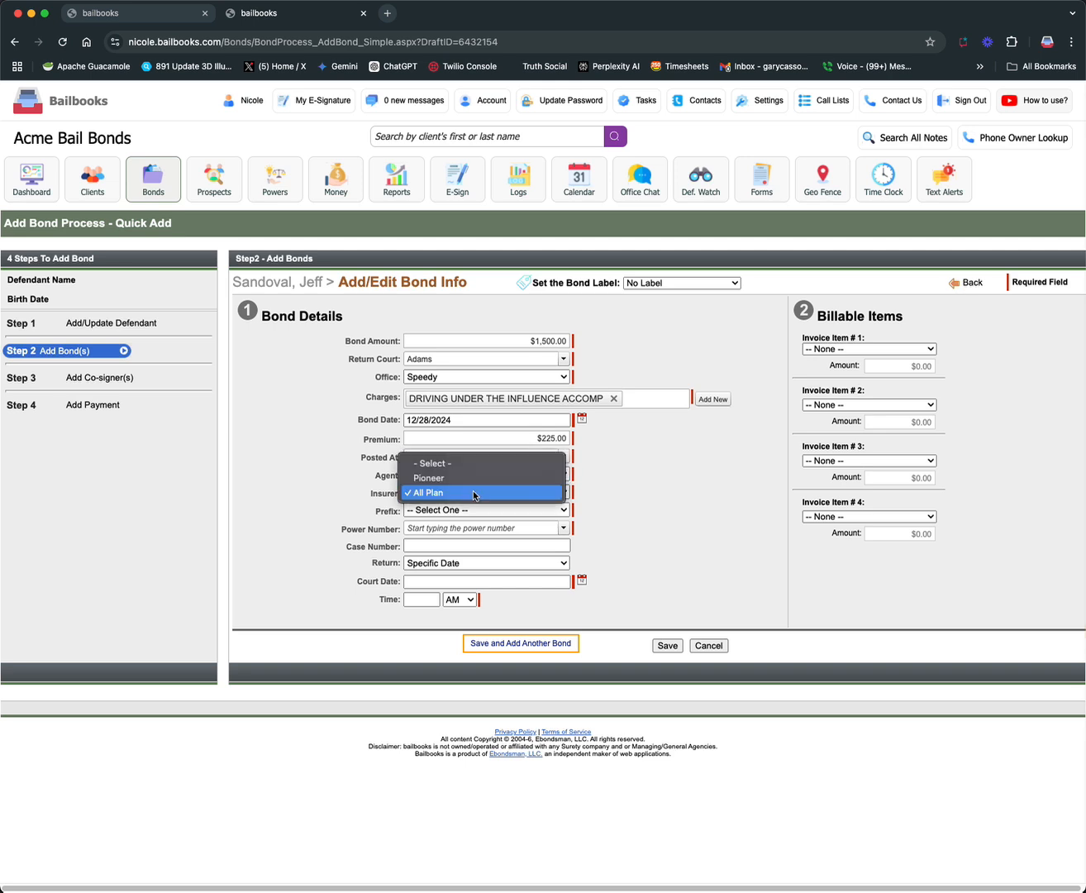
click(476, 478)
Assign power prefix 10 and power number 130 to the bond
click(477, 510)
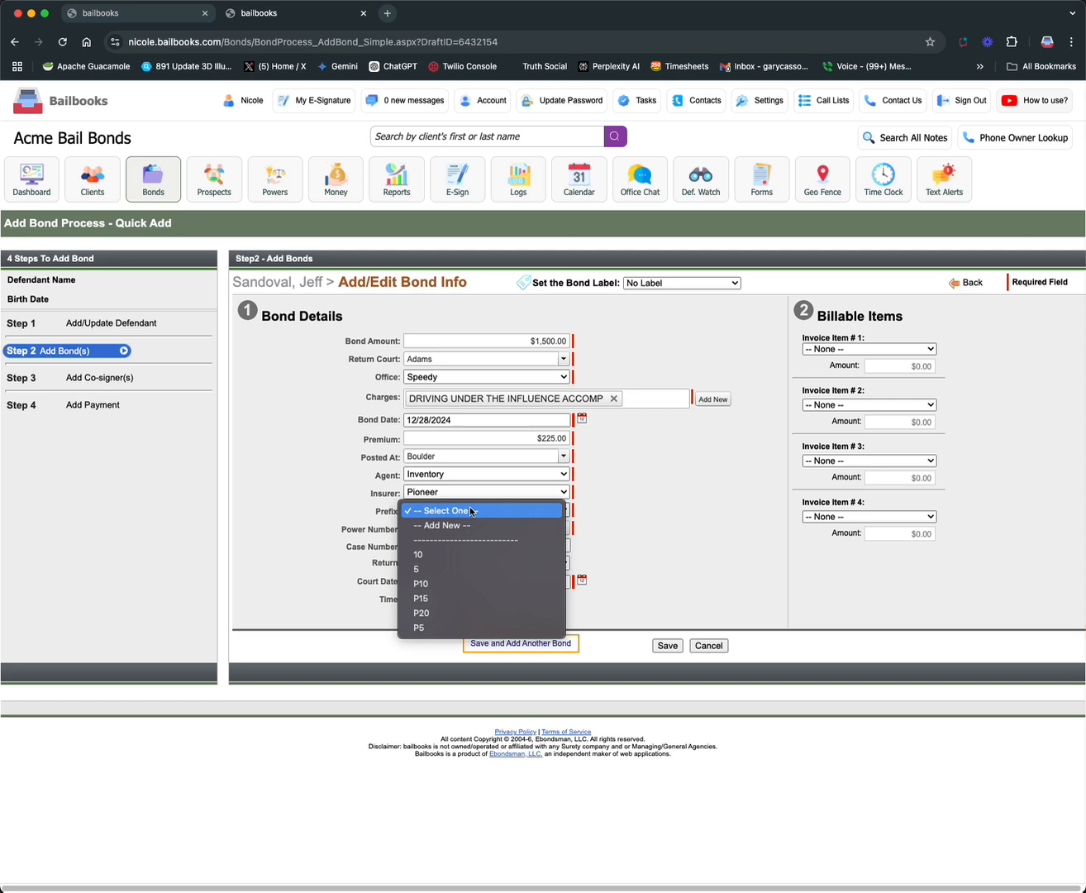
click(460, 552)
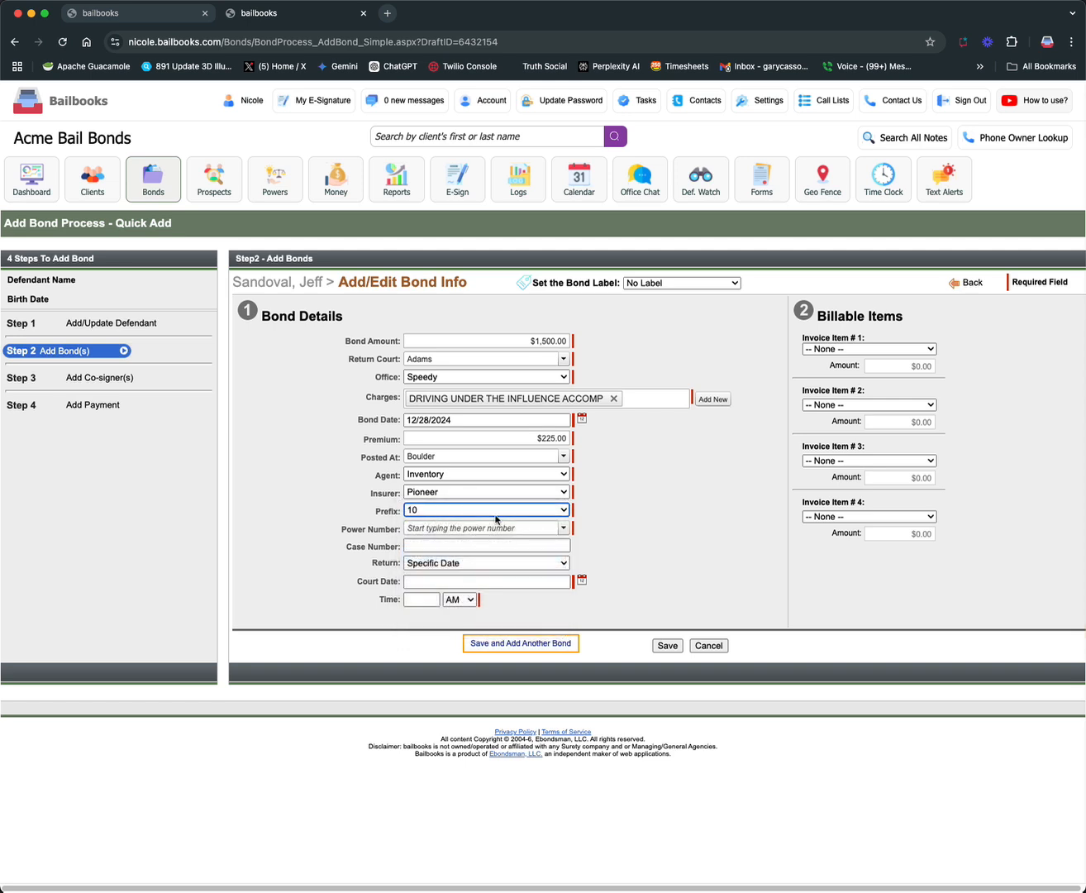
click(549, 527)
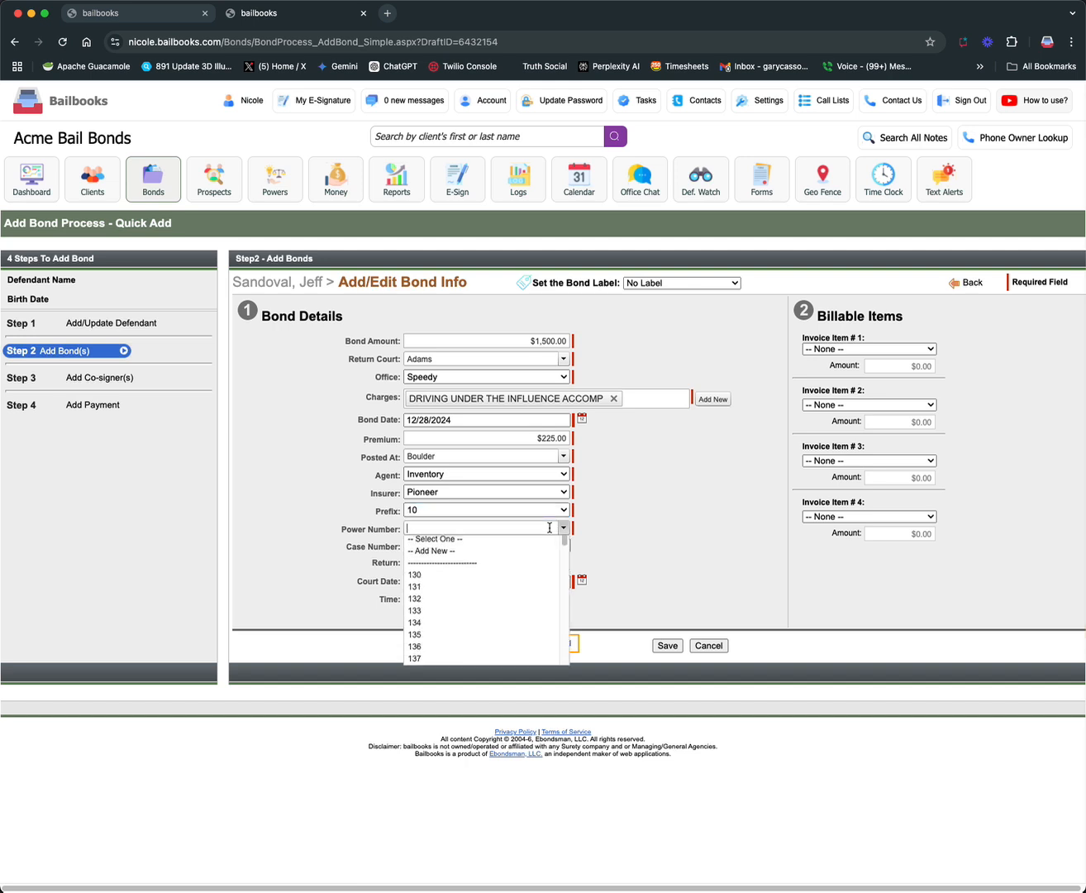
click(503, 576)
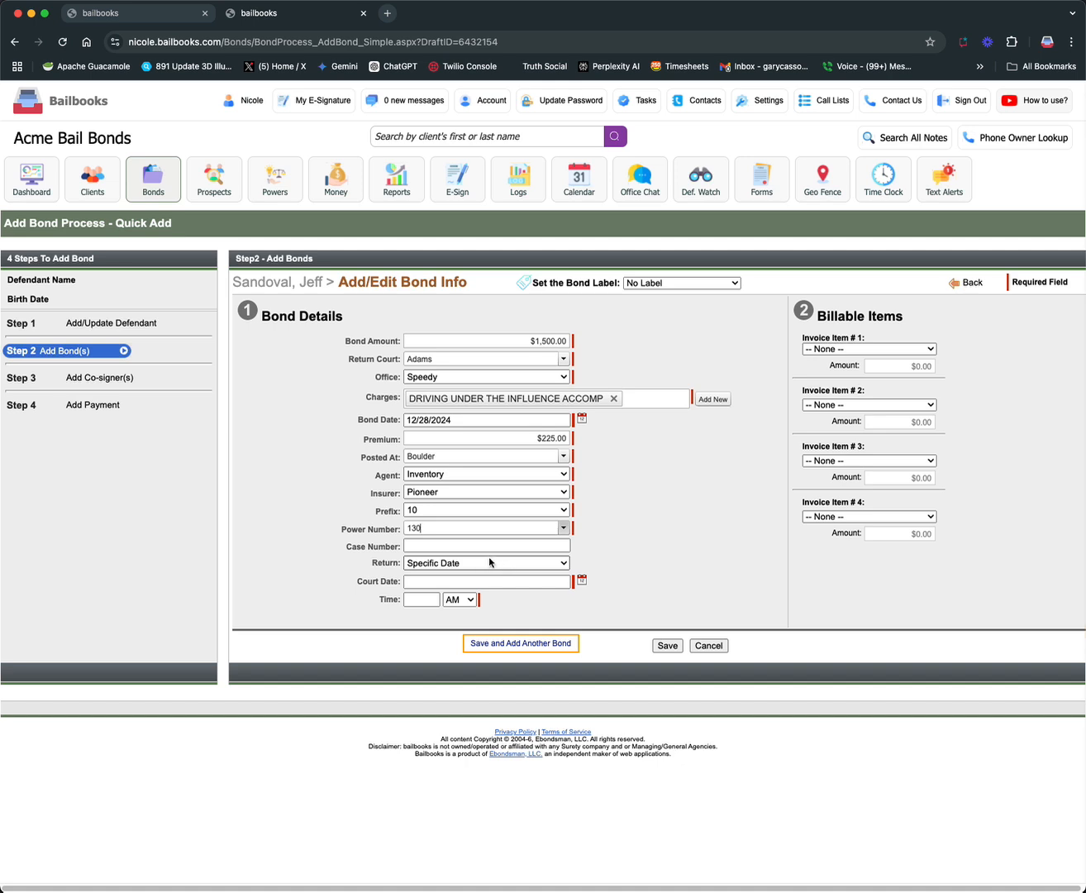
Enter the court case number, set the return to "To be set", and save the bond
click(494, 546)
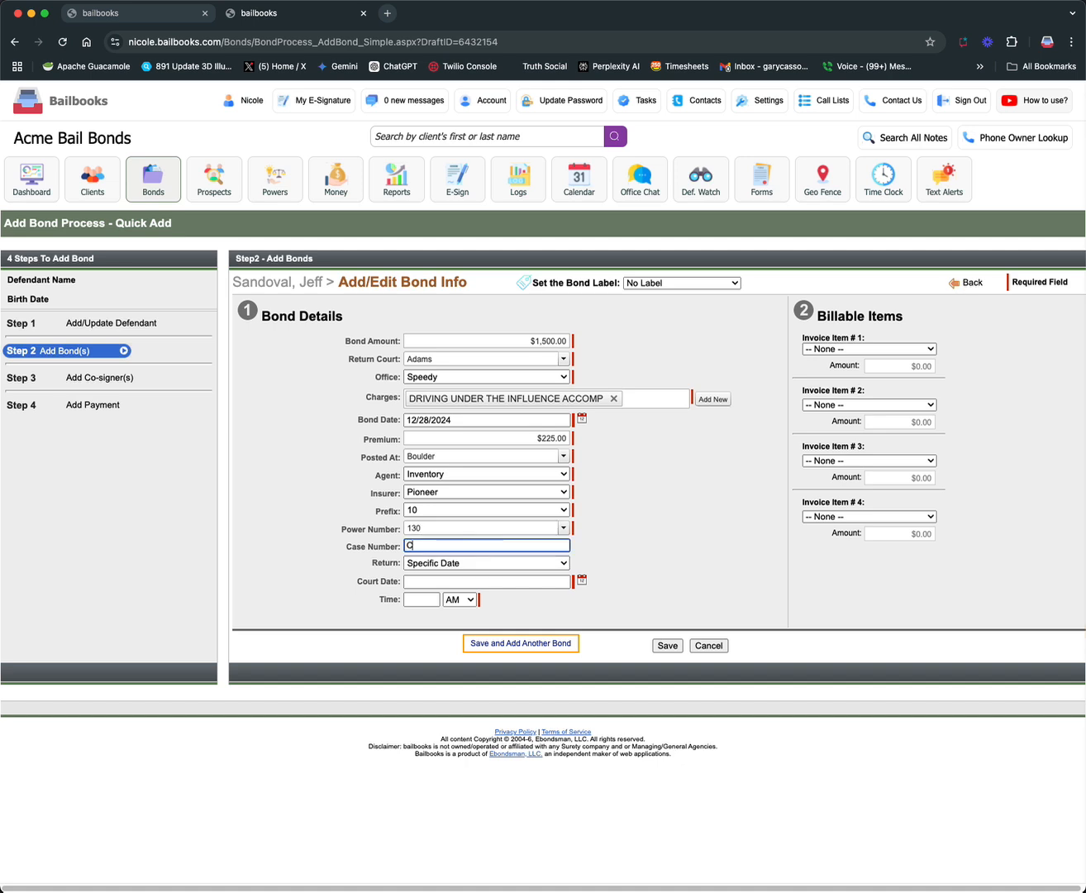
click(480, 565)
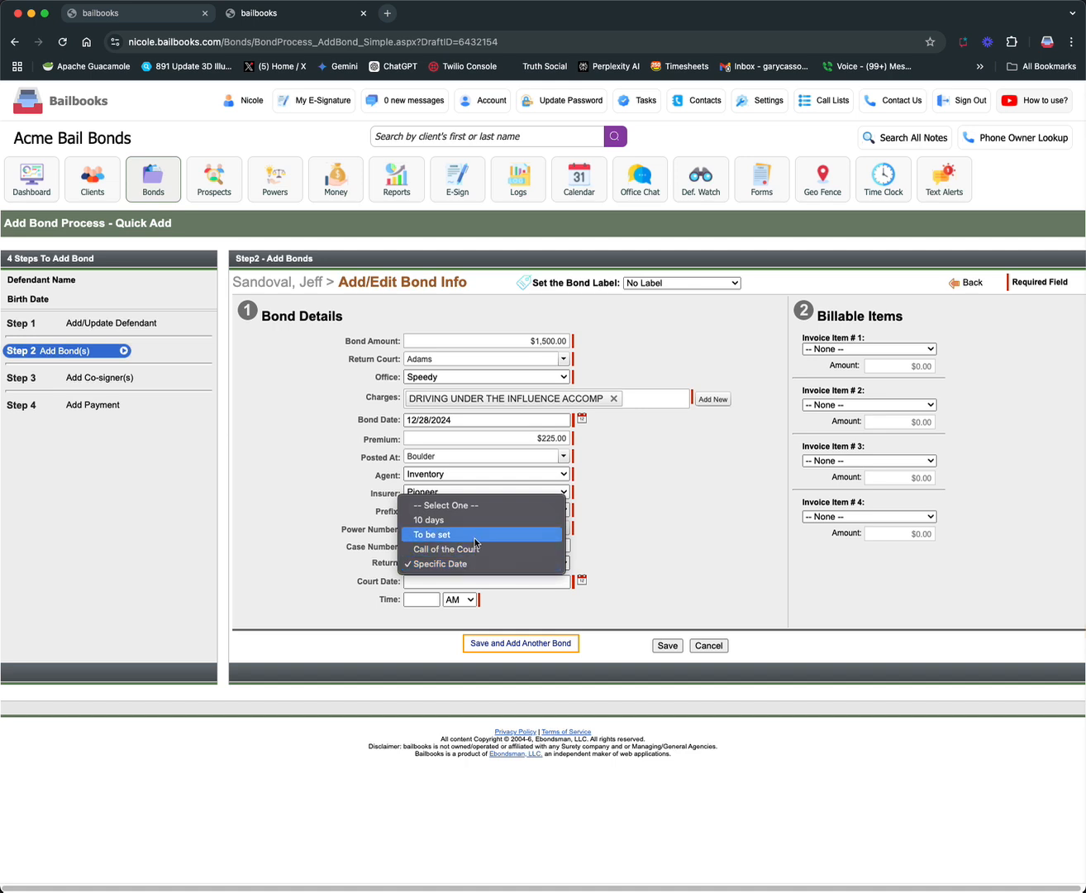
click(476, 534)
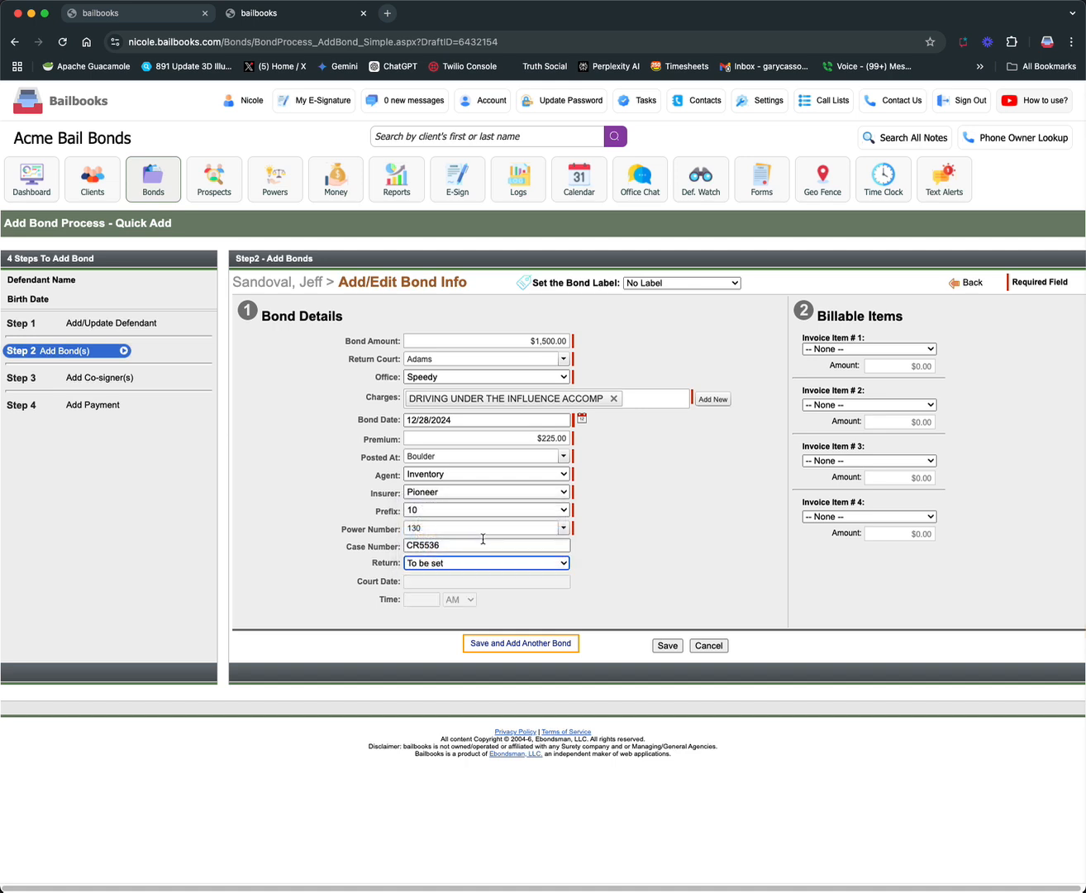
click(666, 645)
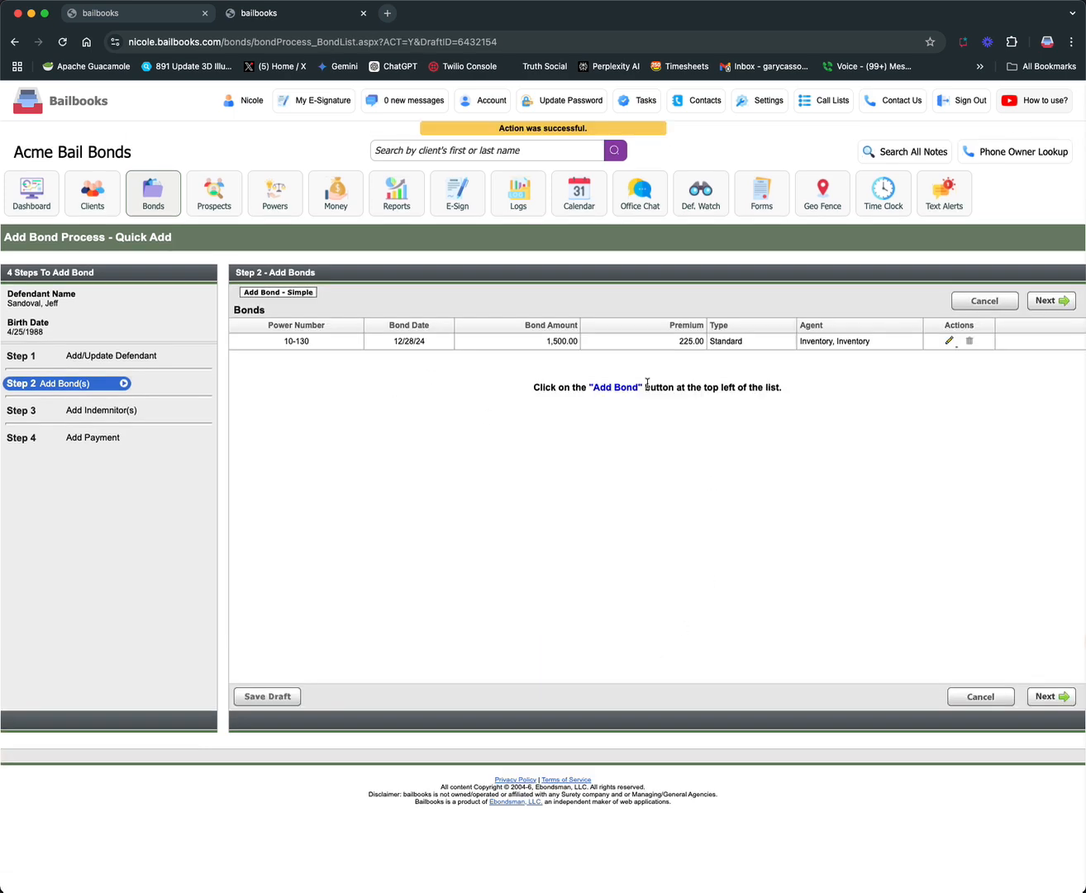
Add a new indemnitor to the bond and enter the indemnitor's first name, last name and birth date
click(1065, 302)
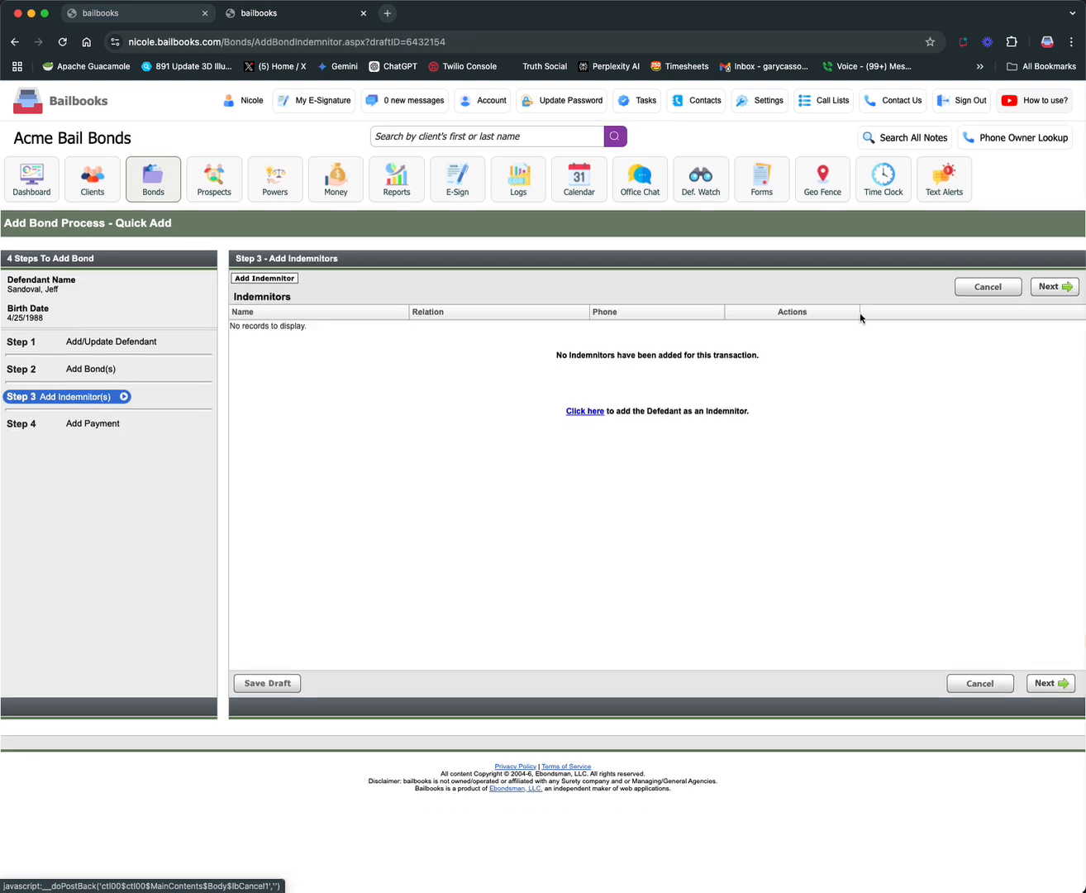
click(265, 278)
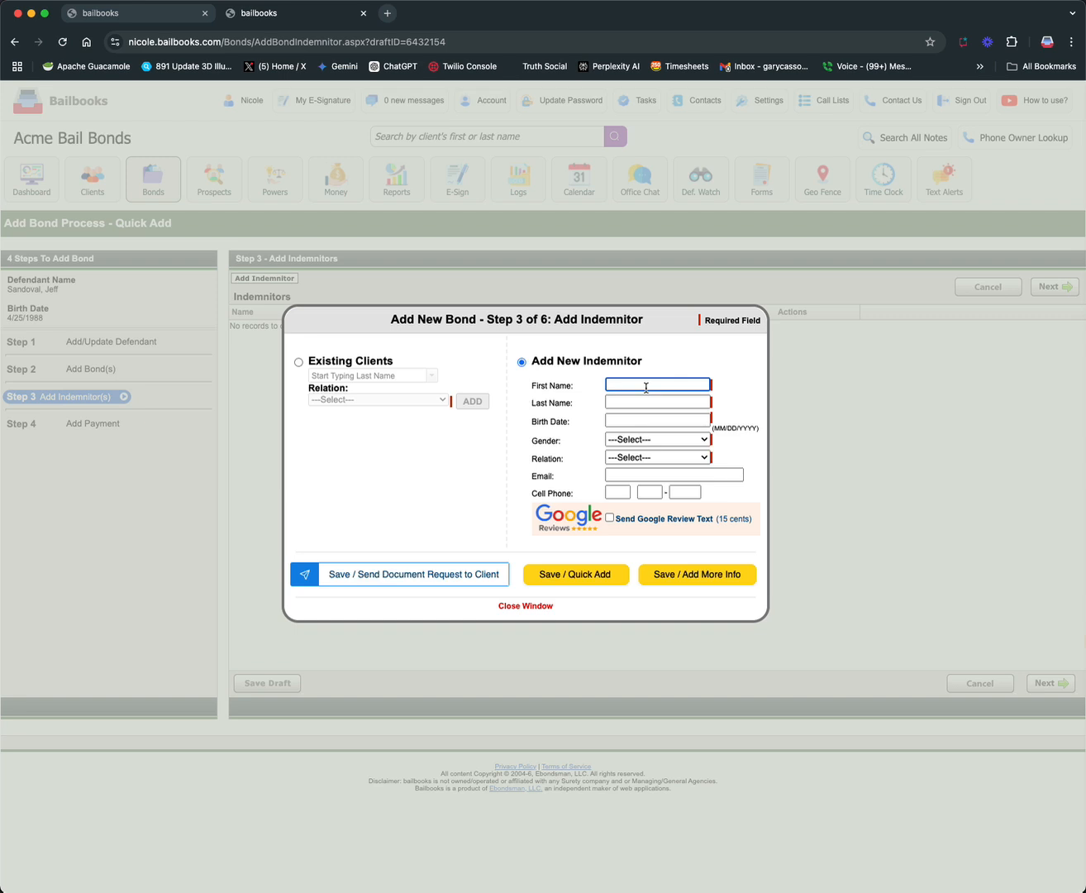
key(Tab)
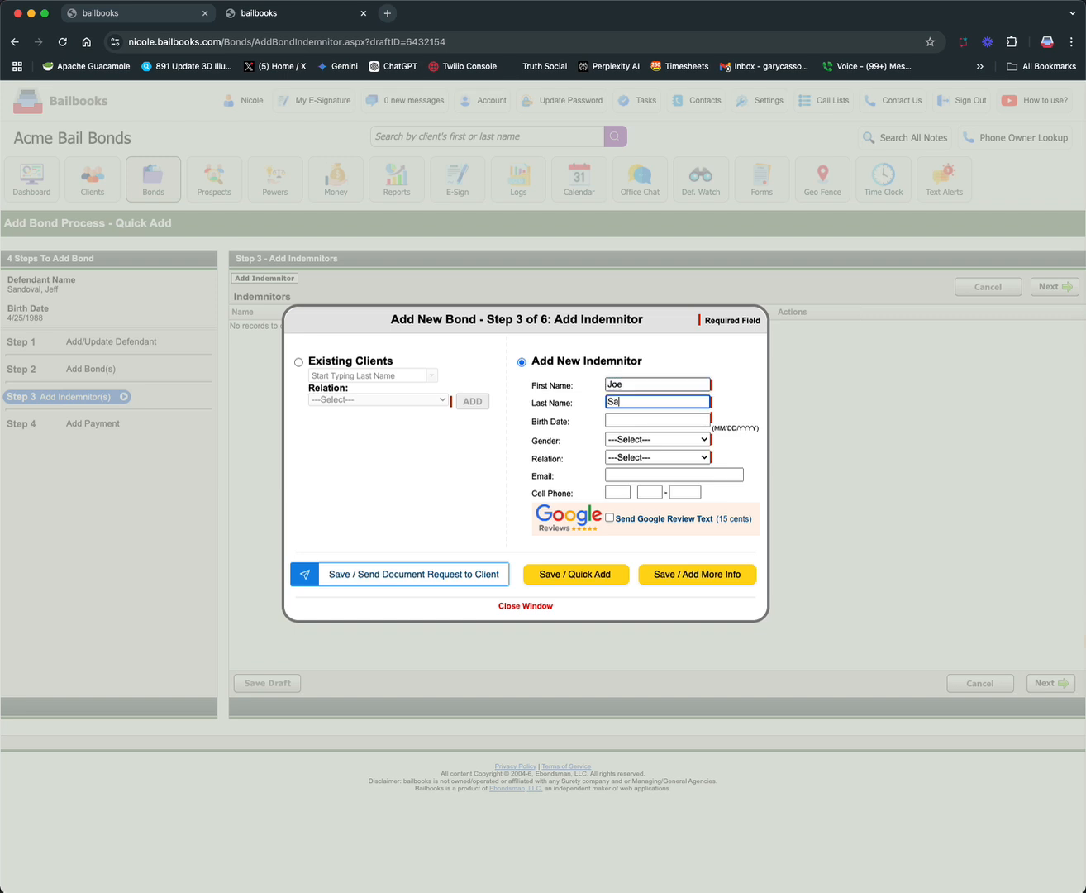
key(Tab)
text(04/25)
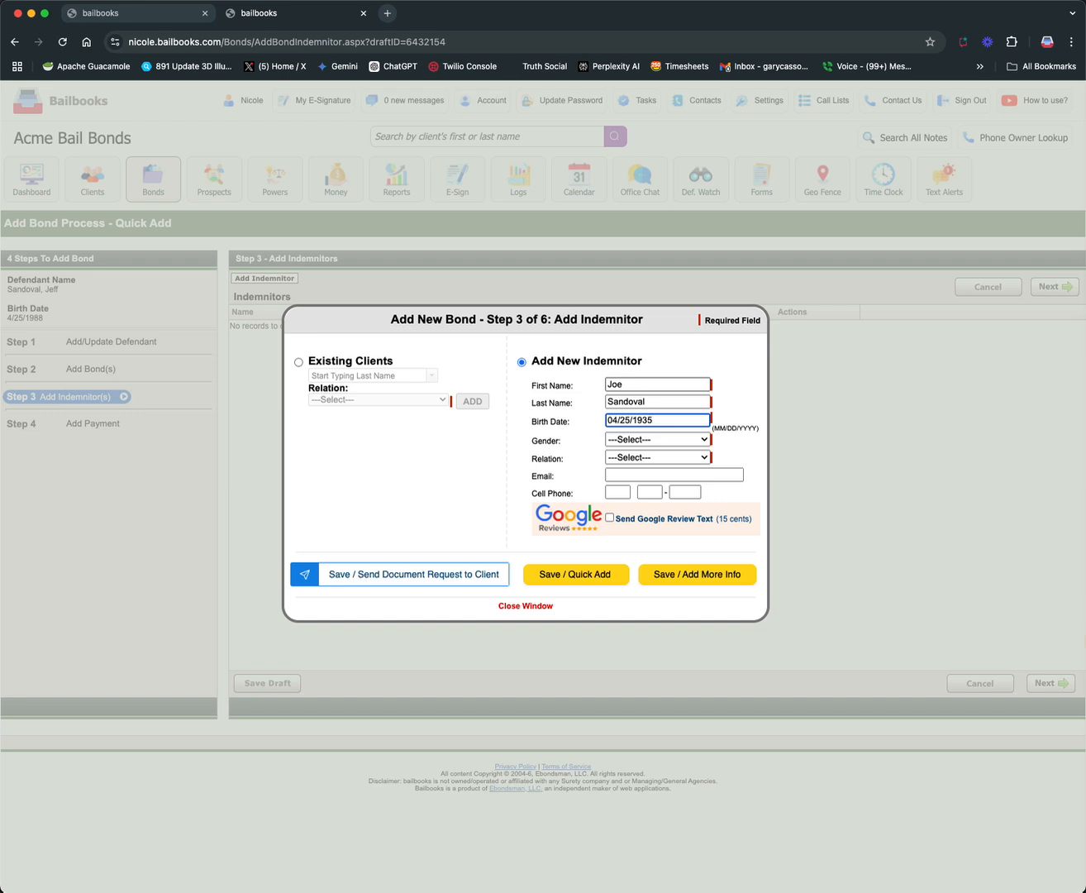
Set the indemnitor's gender to Male and fill in the indemnitor's email address and cell phone number
click(672, 439)
click(661, 451)
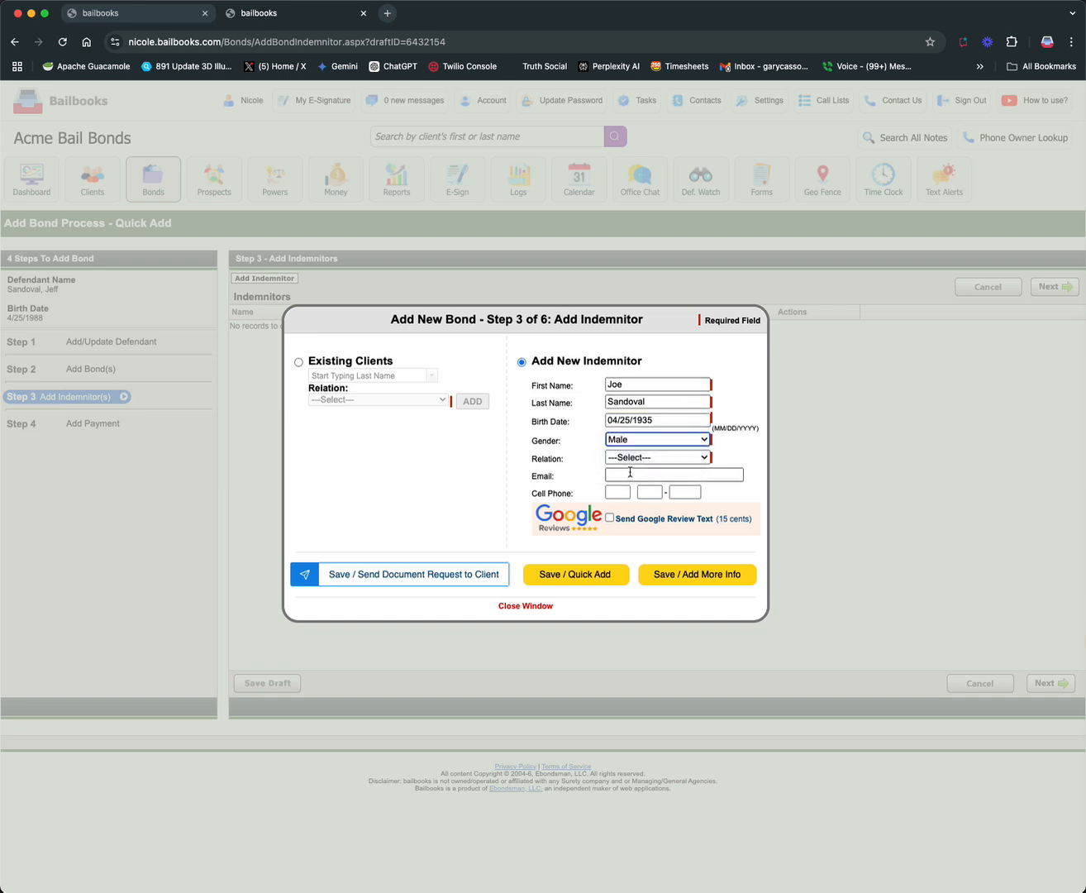
click(628, 475)
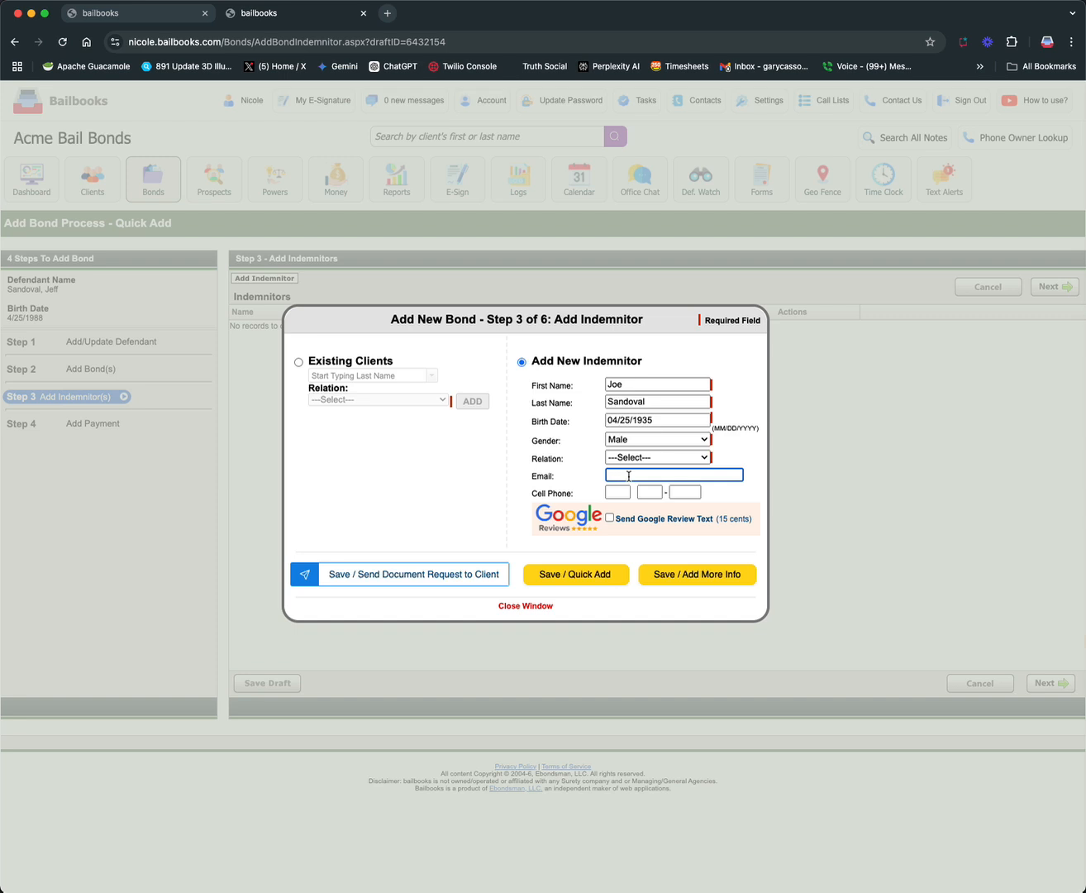
click(609, 492)
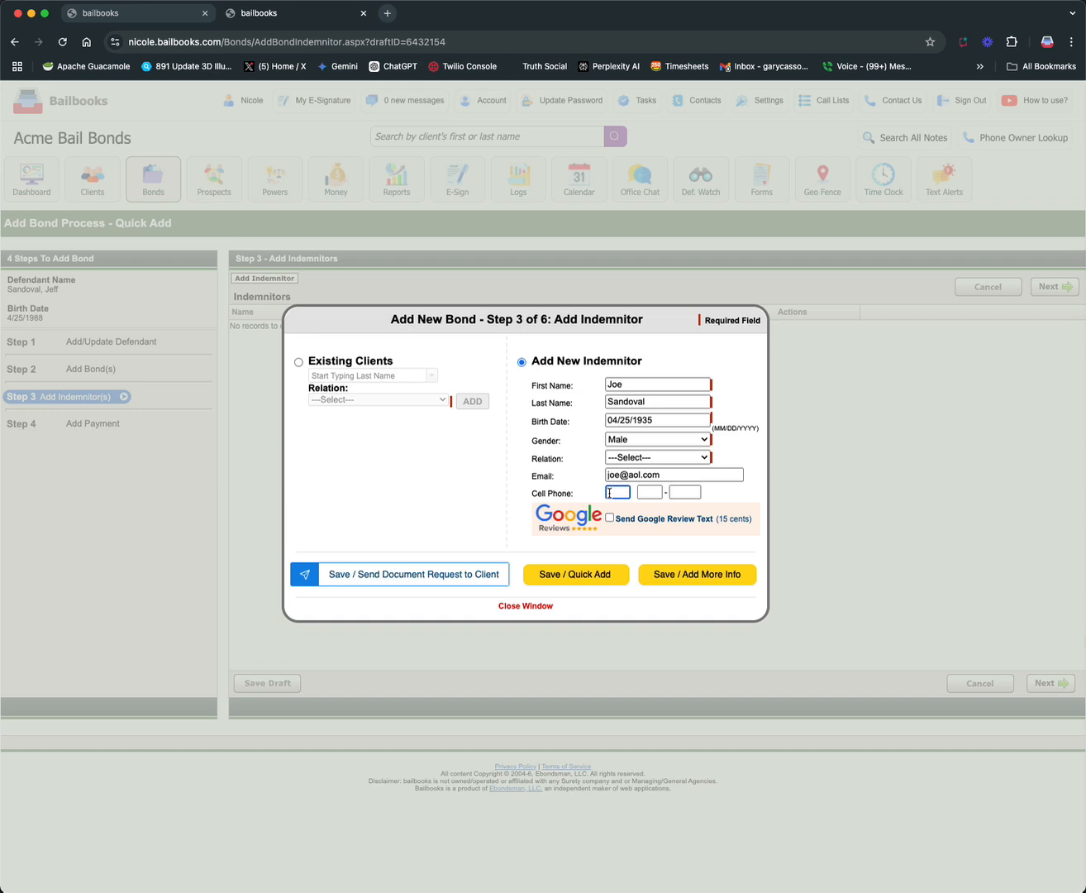
Set the indemnitor's relation to Father and save the indemnitor with quick add
click(591, 578)
click(655, 126)
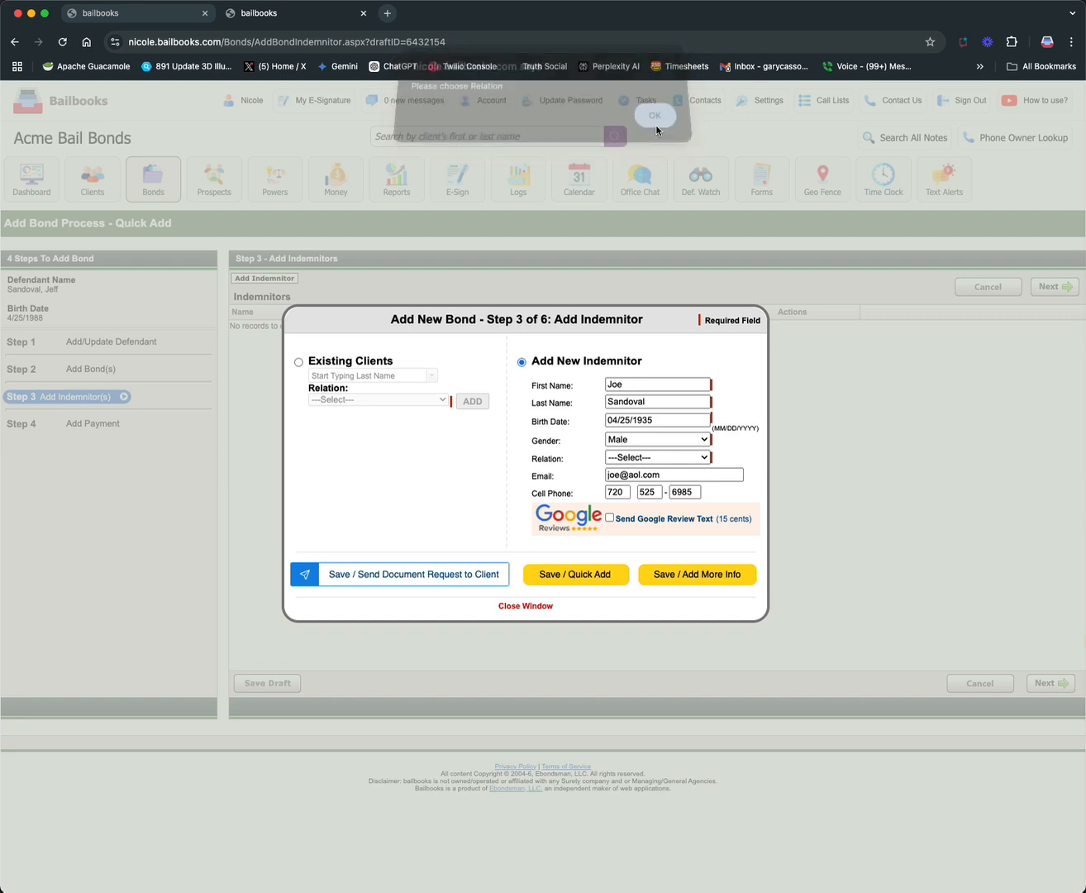
click(638, 460)
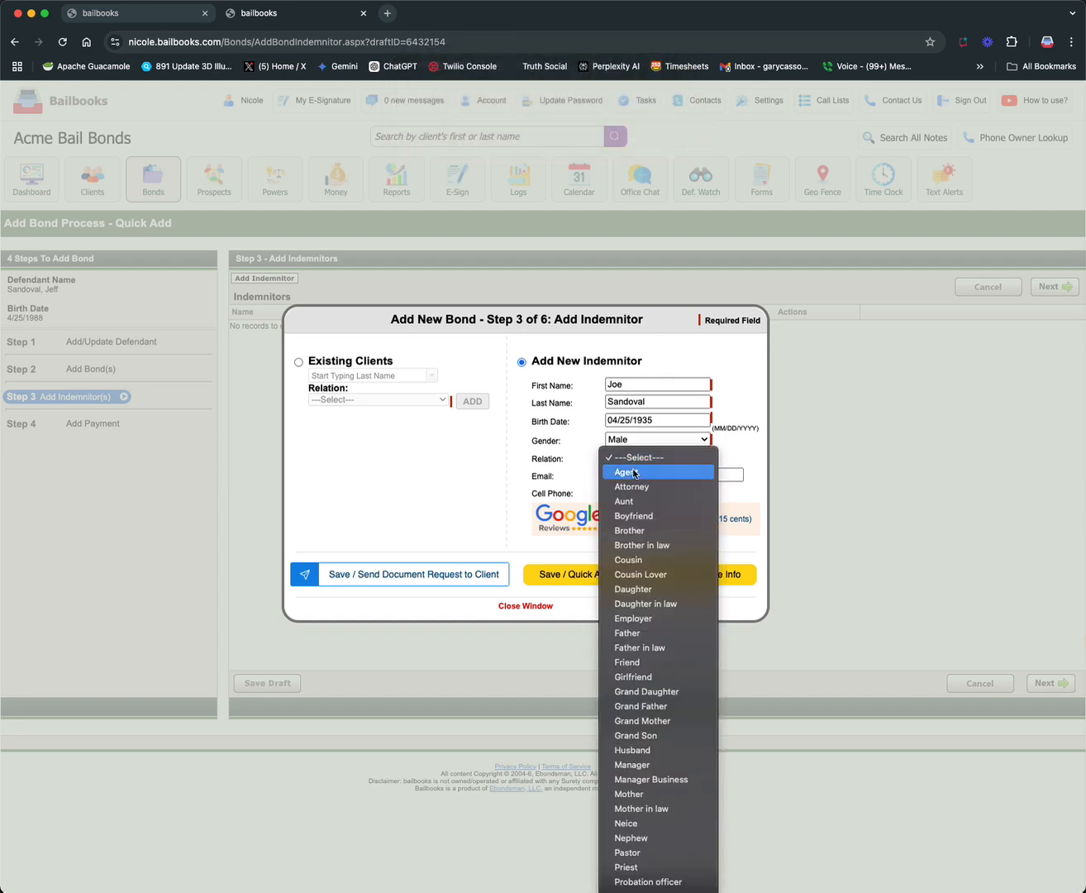
click(628, 632)
click(590, 579)
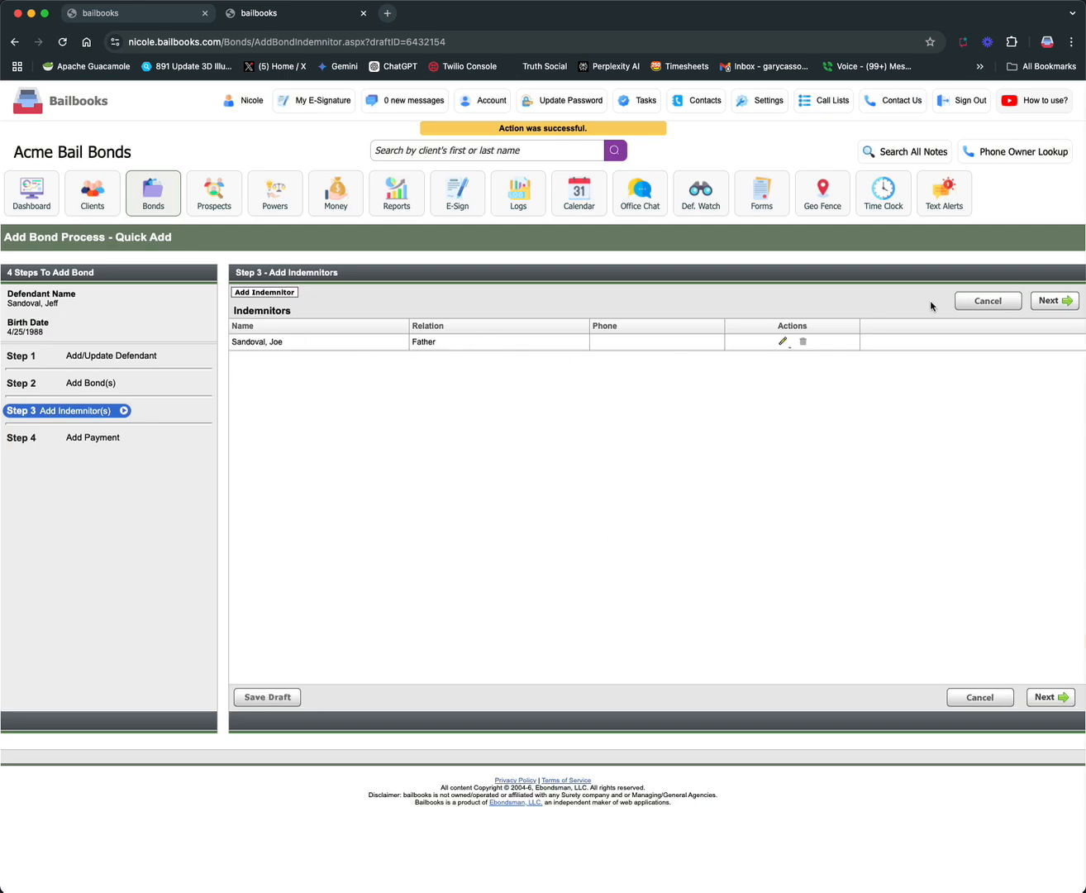
Complete the add-bond process, start an E-Sign request and select the newly added defendant by searching for the last name
click(1059, 304)
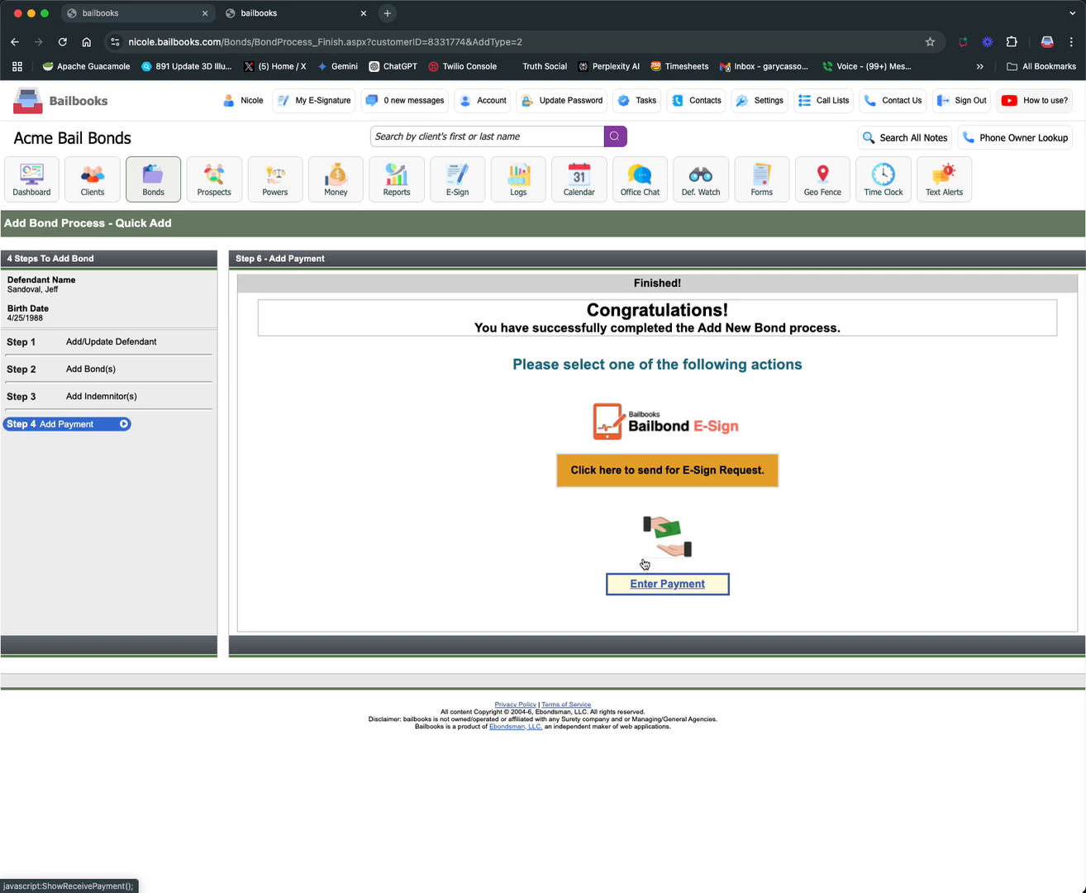
click(679, 477)
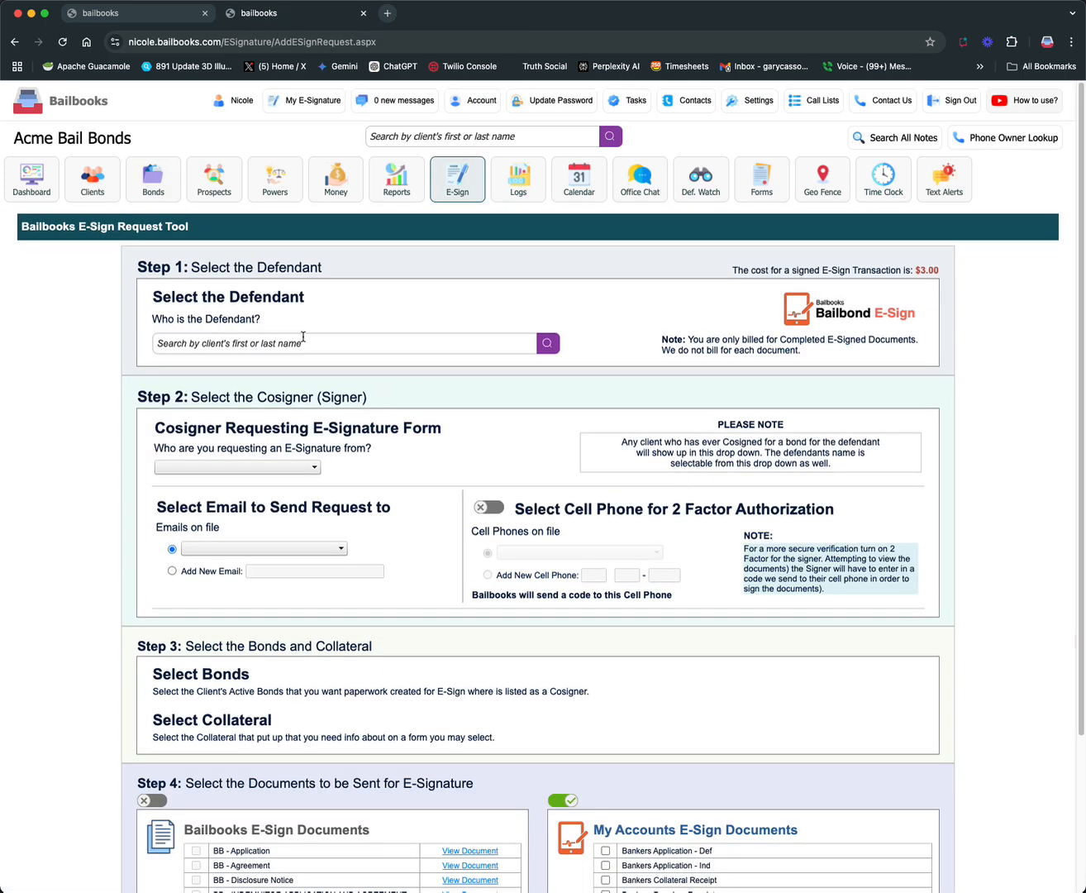
click(348, 345)
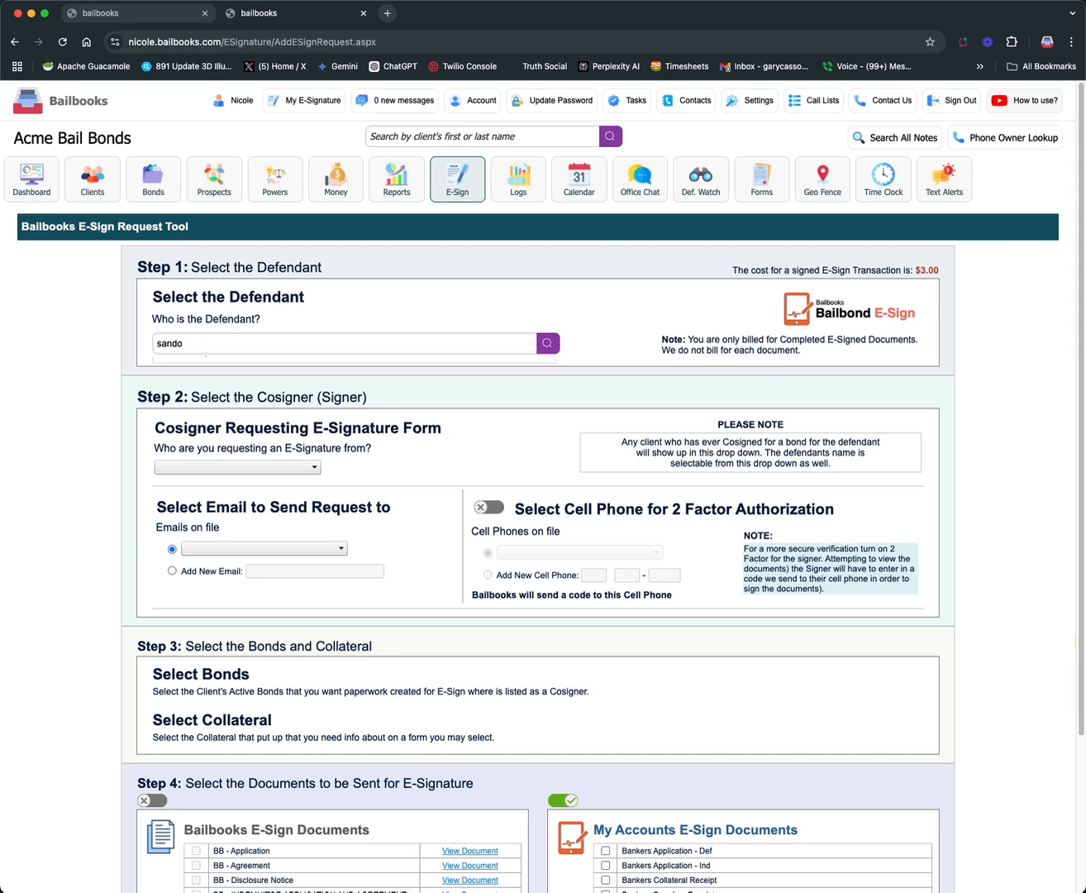
click(281, 367)
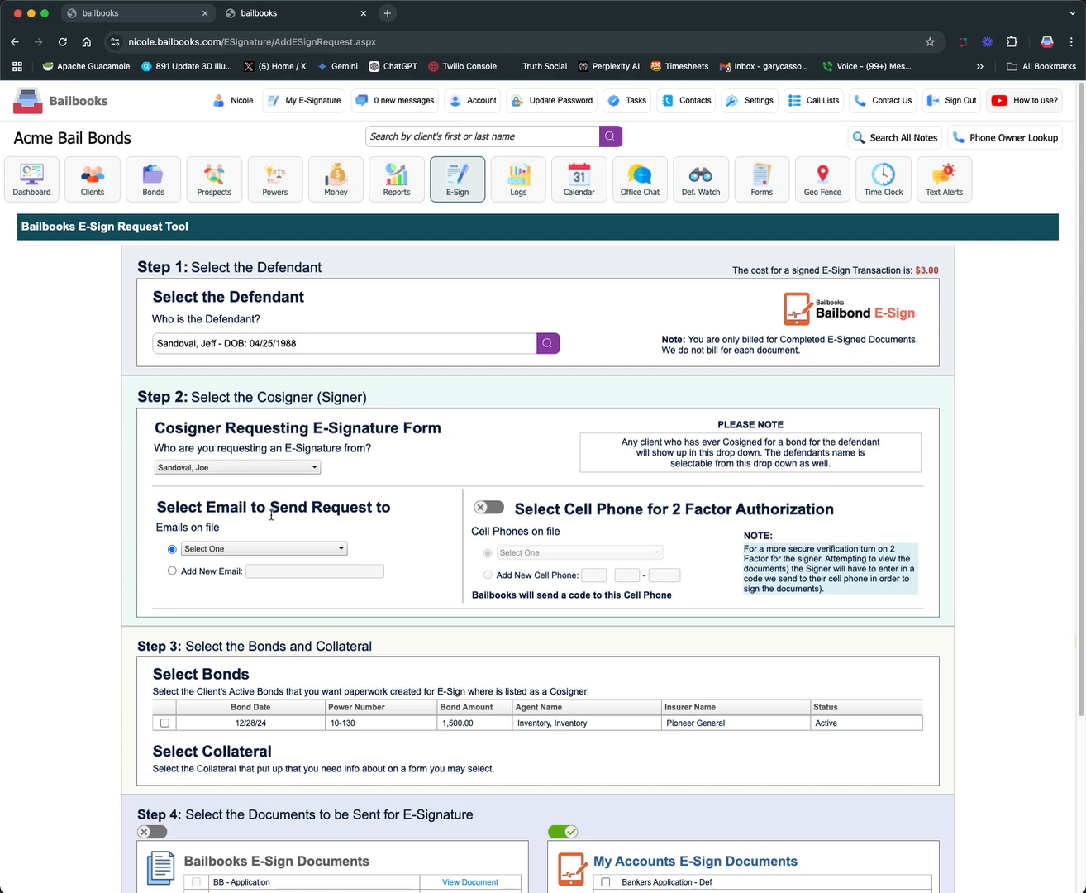
Choose the cosigner's email on file, and try two-factor authorization with the cell phone on file before switching it off
click(231, 548)
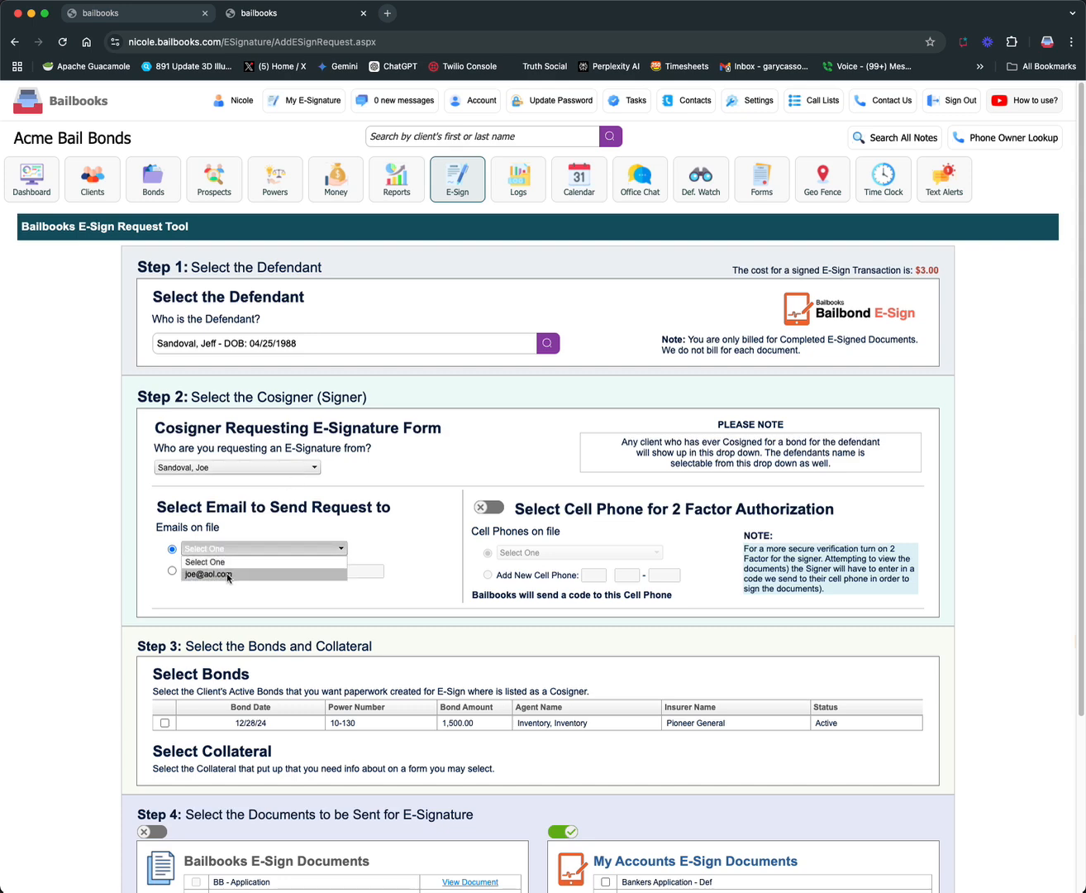
click(229, 575)
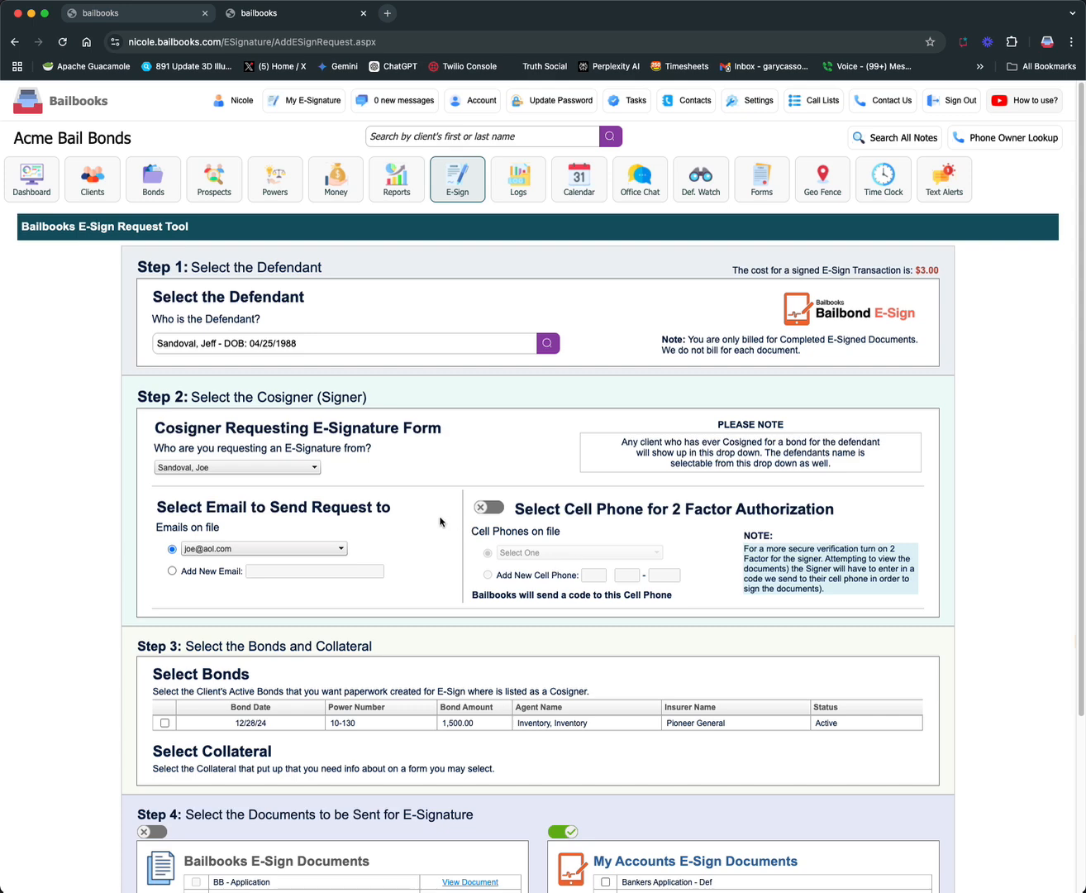
click(495, 513)
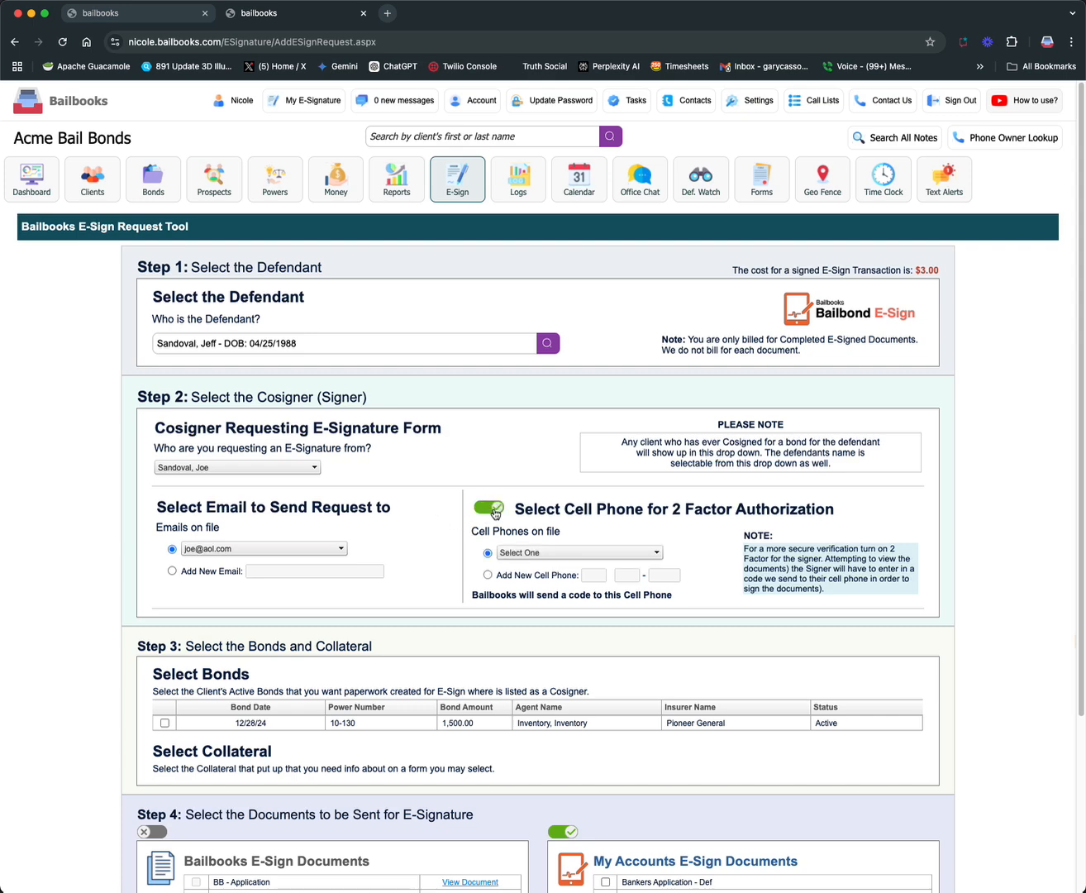
click(576, 552)
click(574, 577)
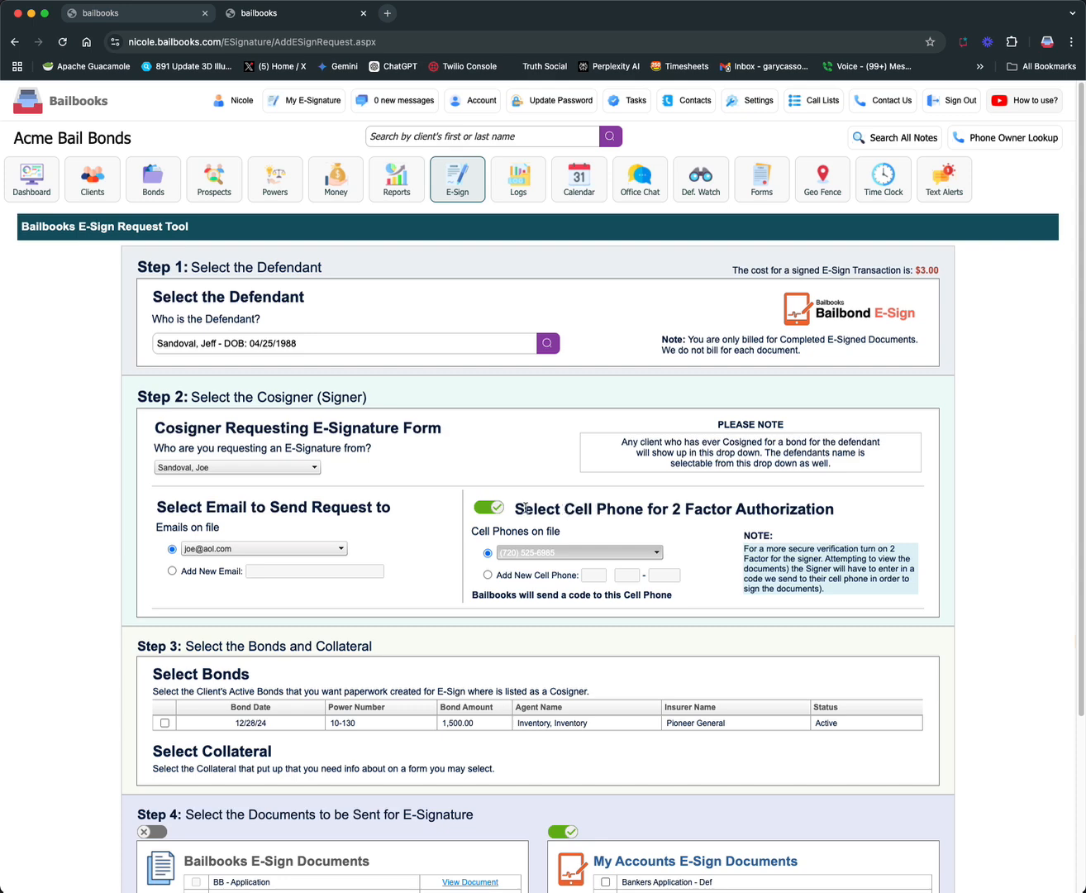
click(491, 506)
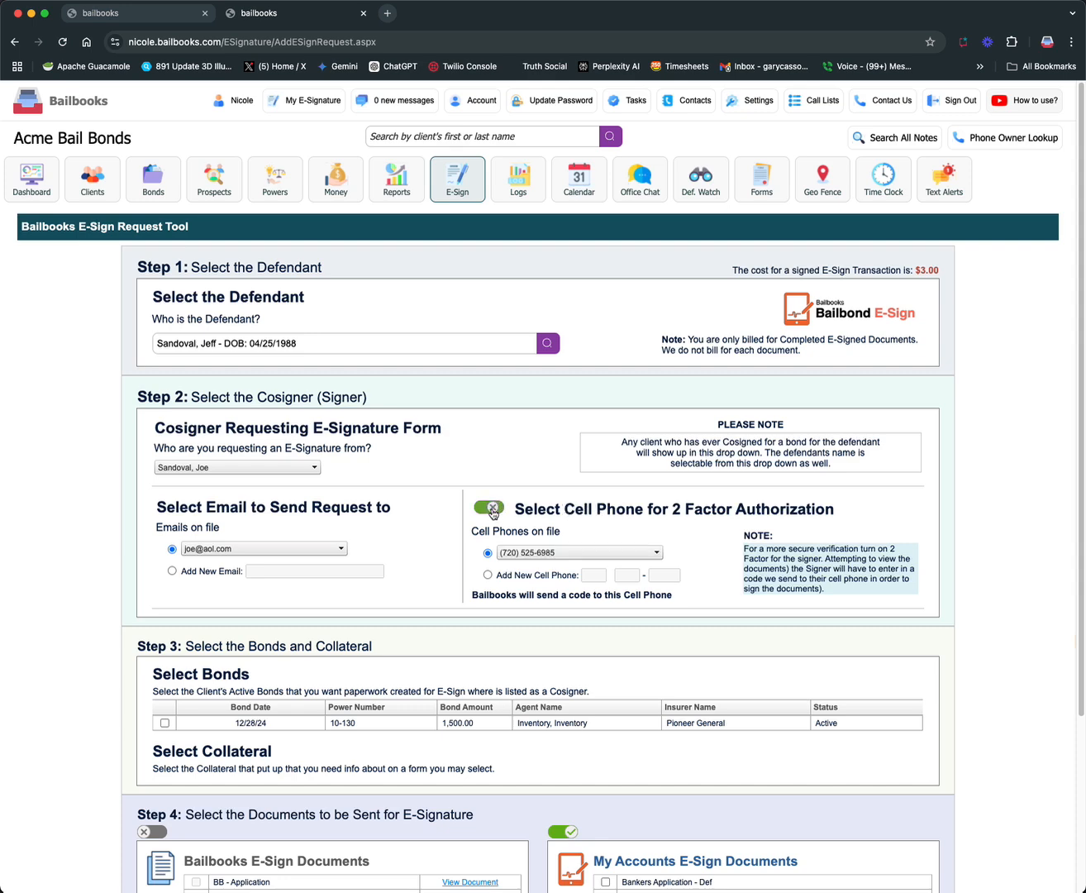
Choose to add a new email for the signature request and enter the recipient's email address
click(174, 570)
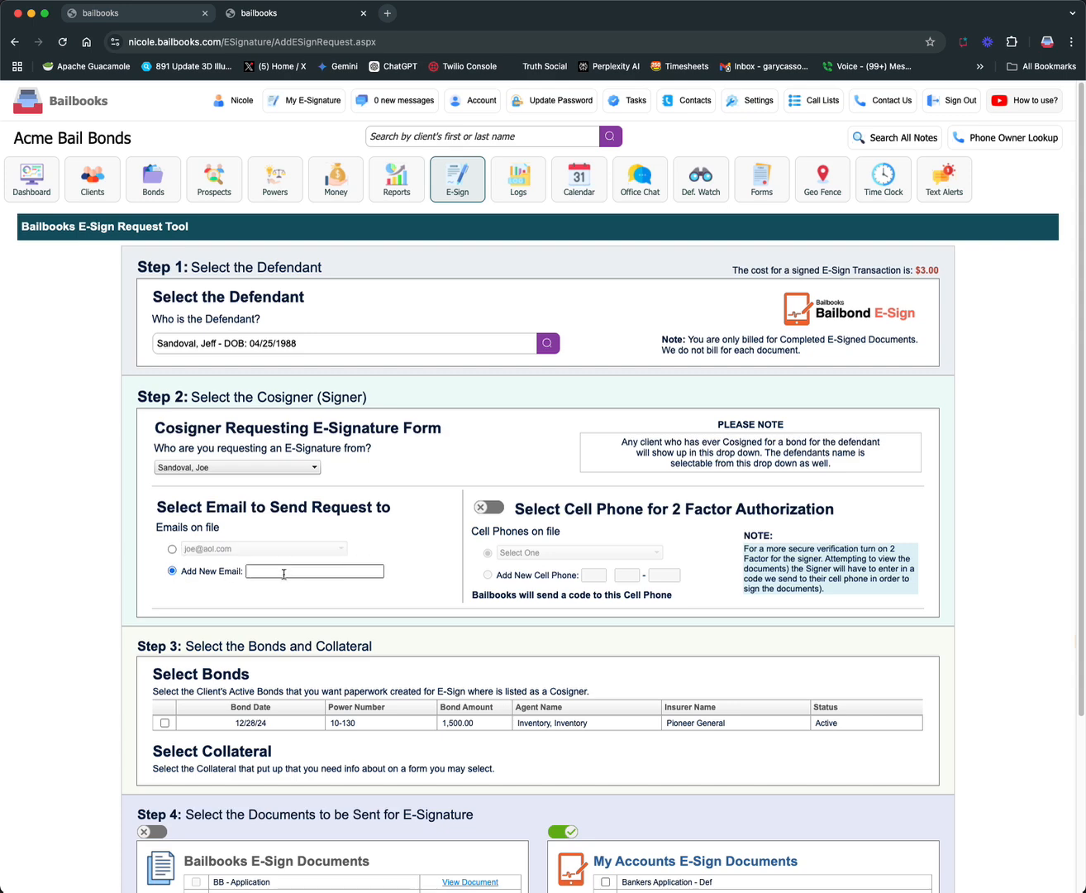
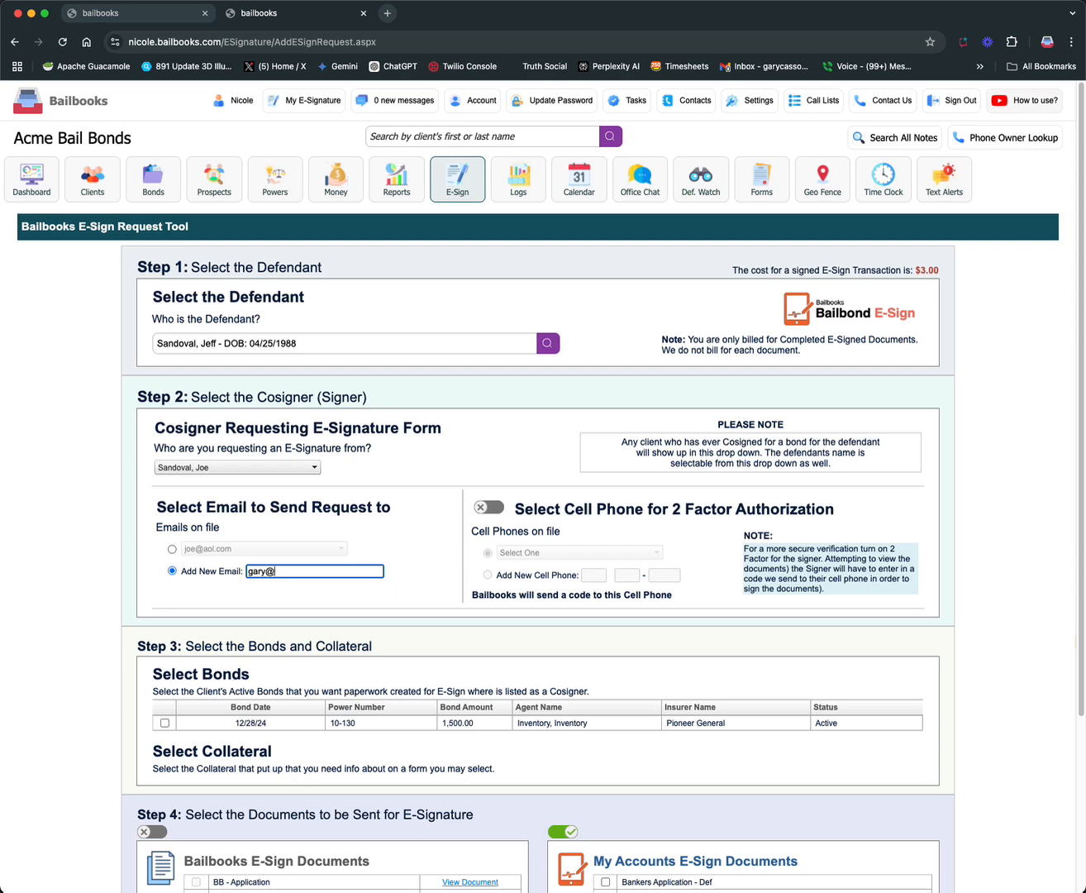
Include the 12/28/24 bond and select the Bankers Application - Ind and Bankers Bail Contract documents for signature
scroll(295, 531, down, 5)
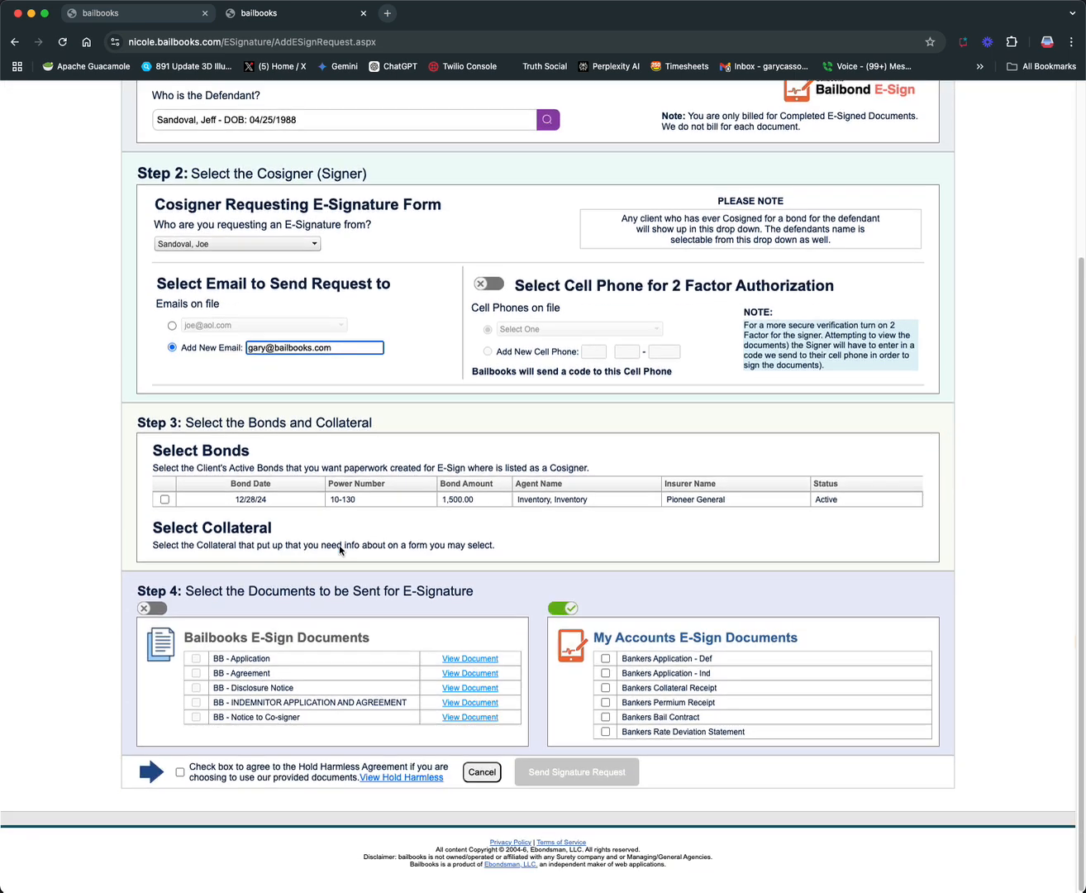
scroll(161, 507, up, 1)
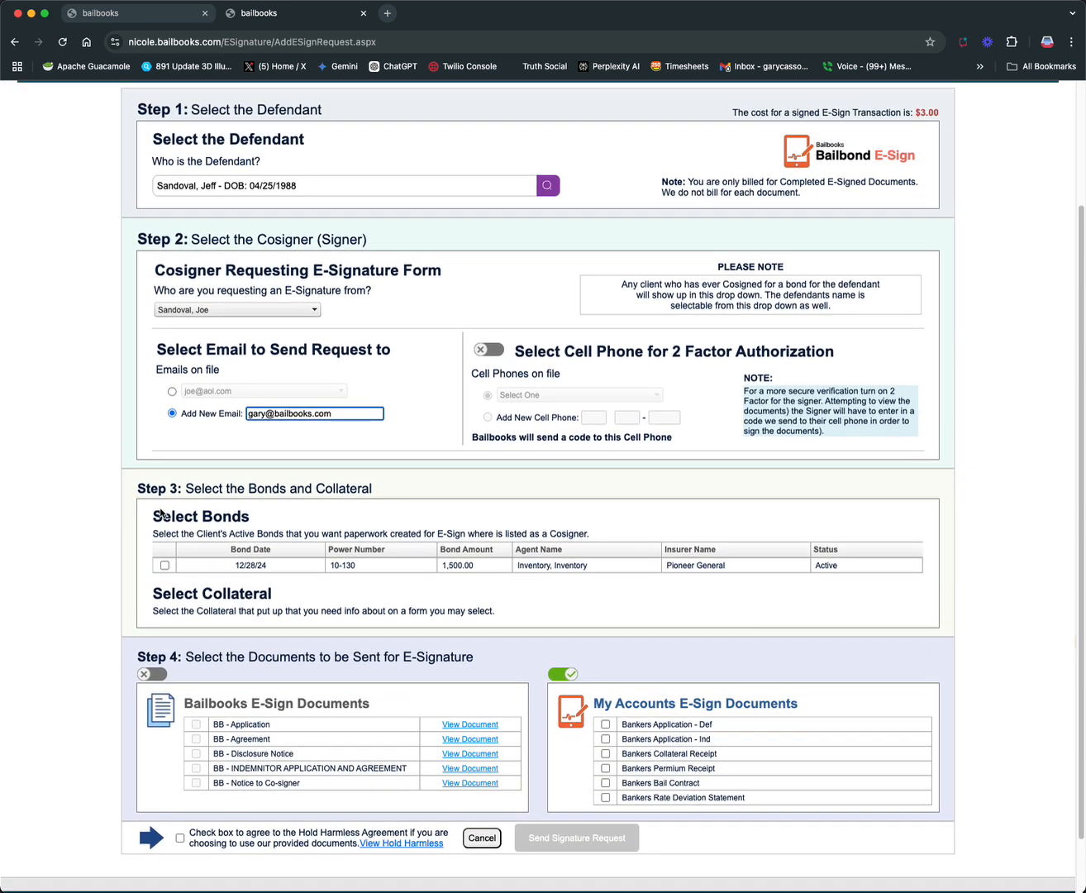
click(164, 566)
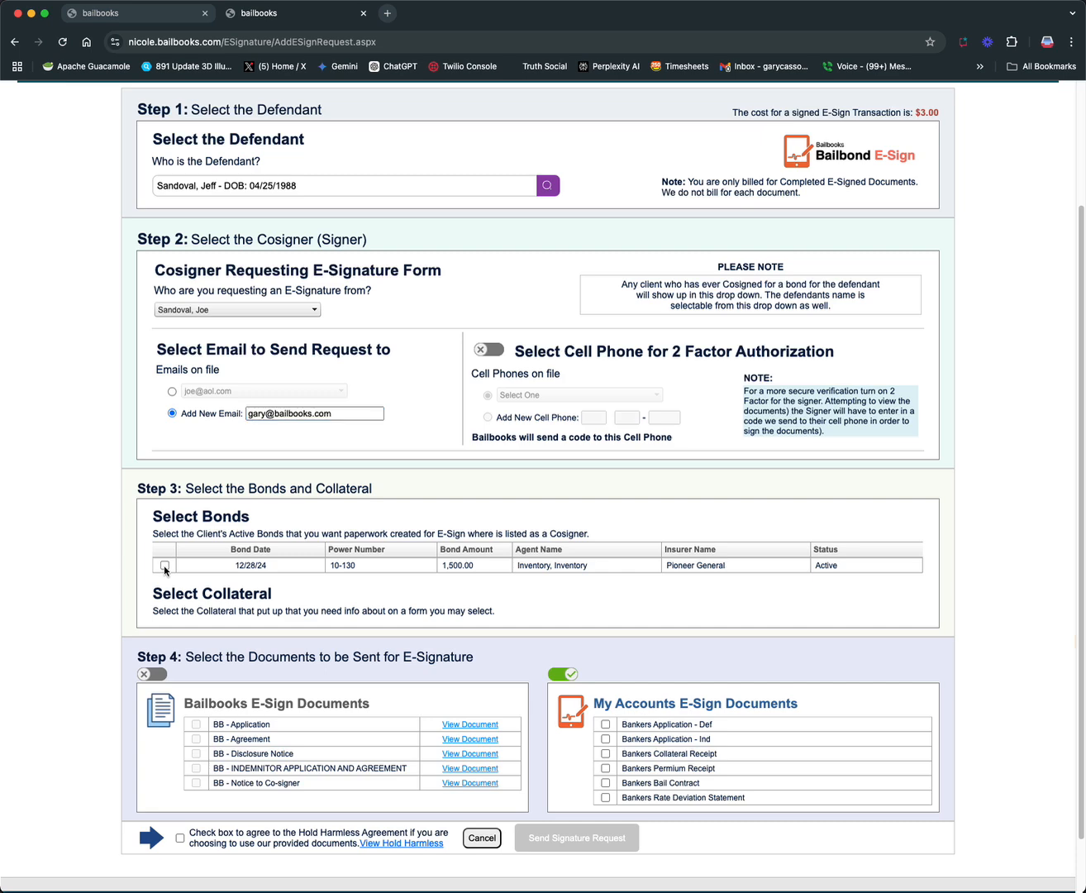
scroll(230, 656, down, 1)
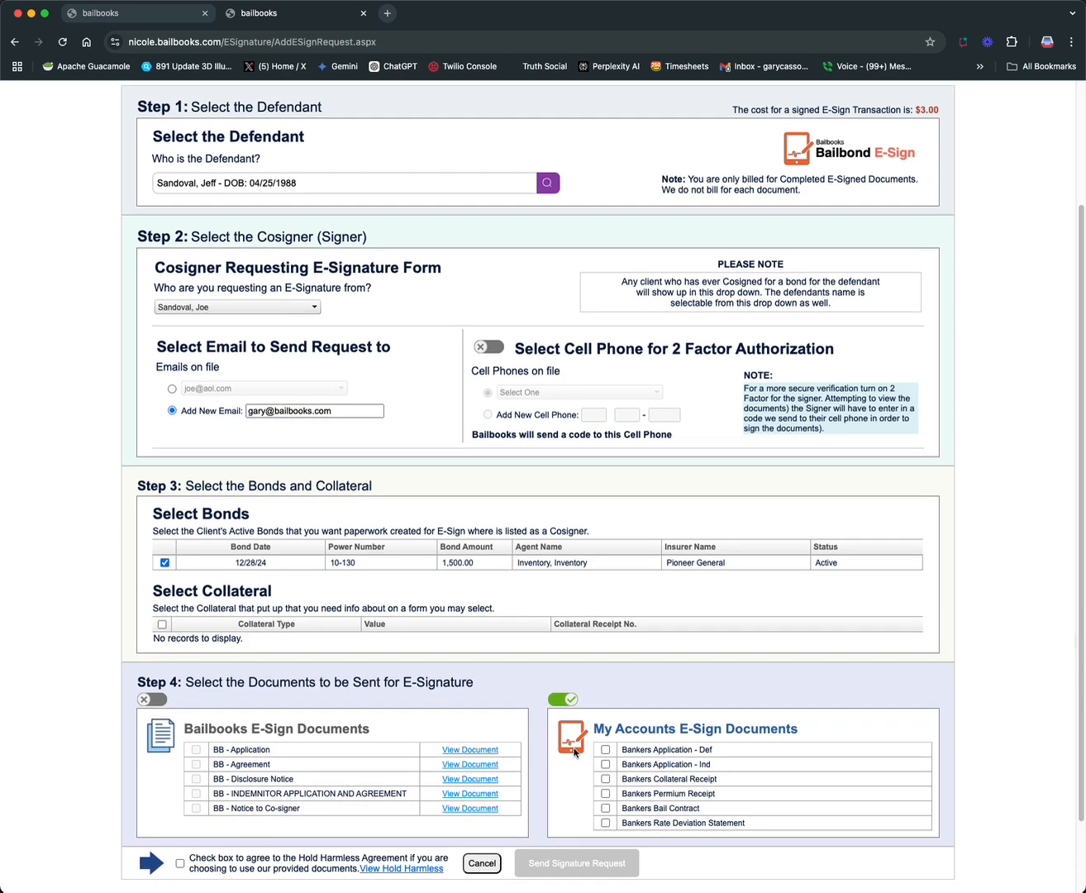
scroll(673, 750, down, 1)
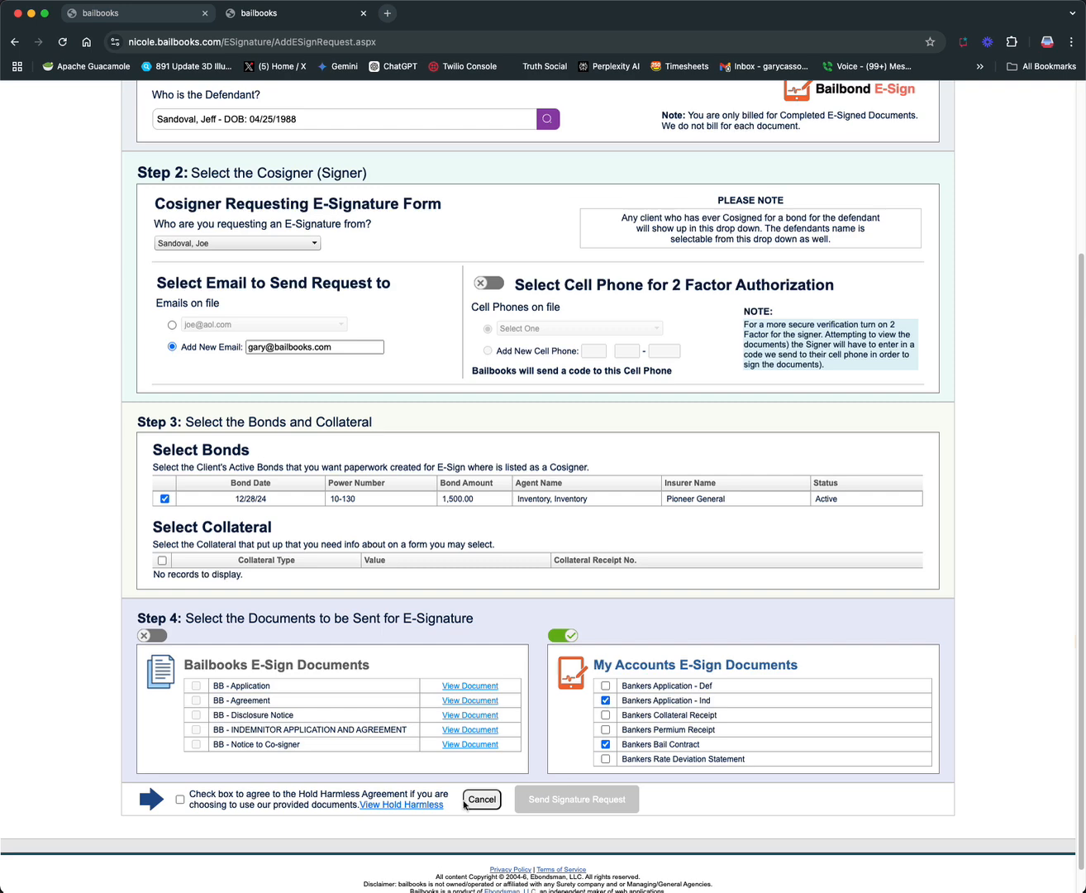
Agree to the Hold Harmless Agreement, send the signature request requiring only a government-issued ID picture, and go to the current E-Sign requests
click(179, 799)
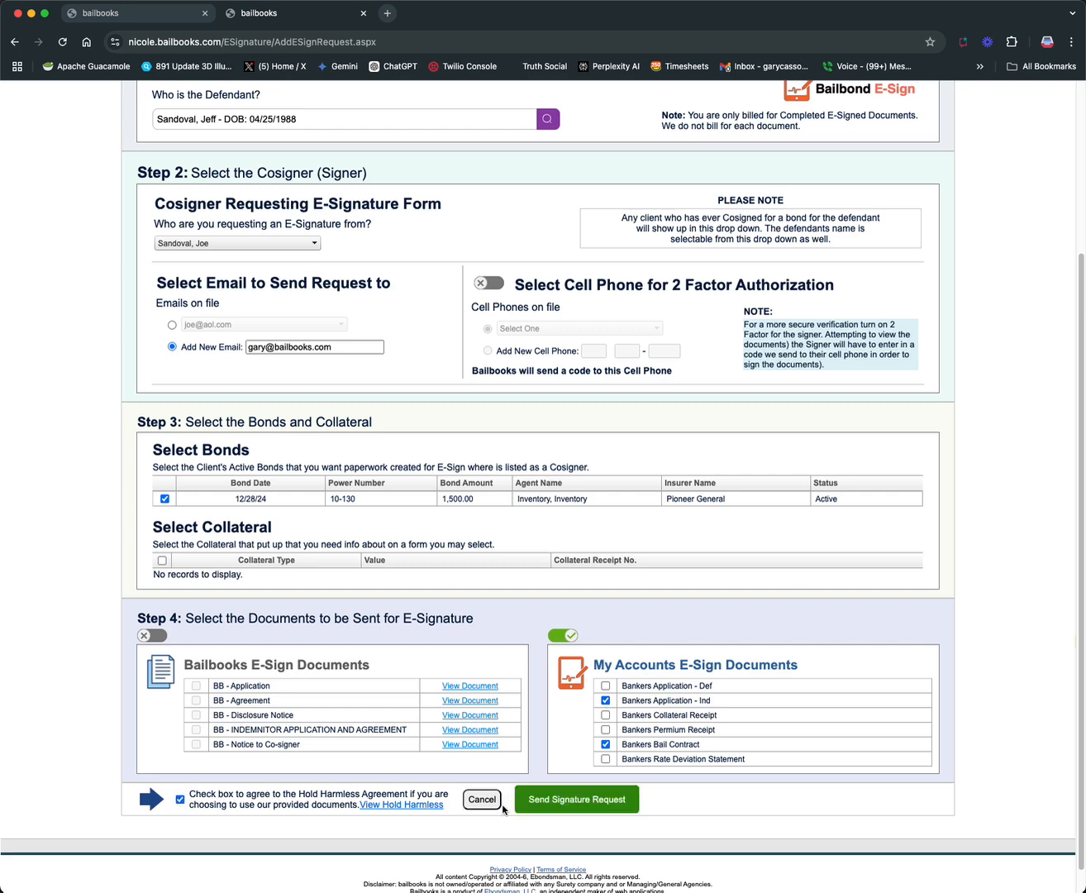
click(586, 800)
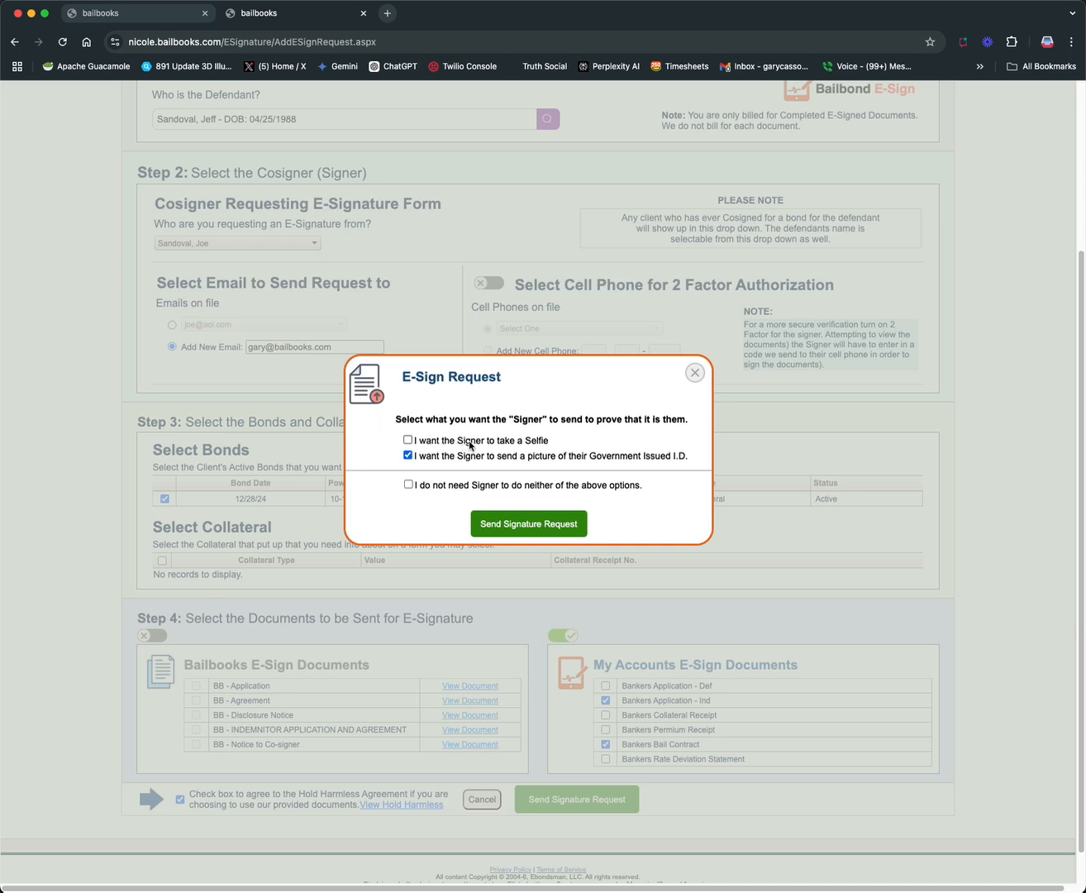
click(522, 524)
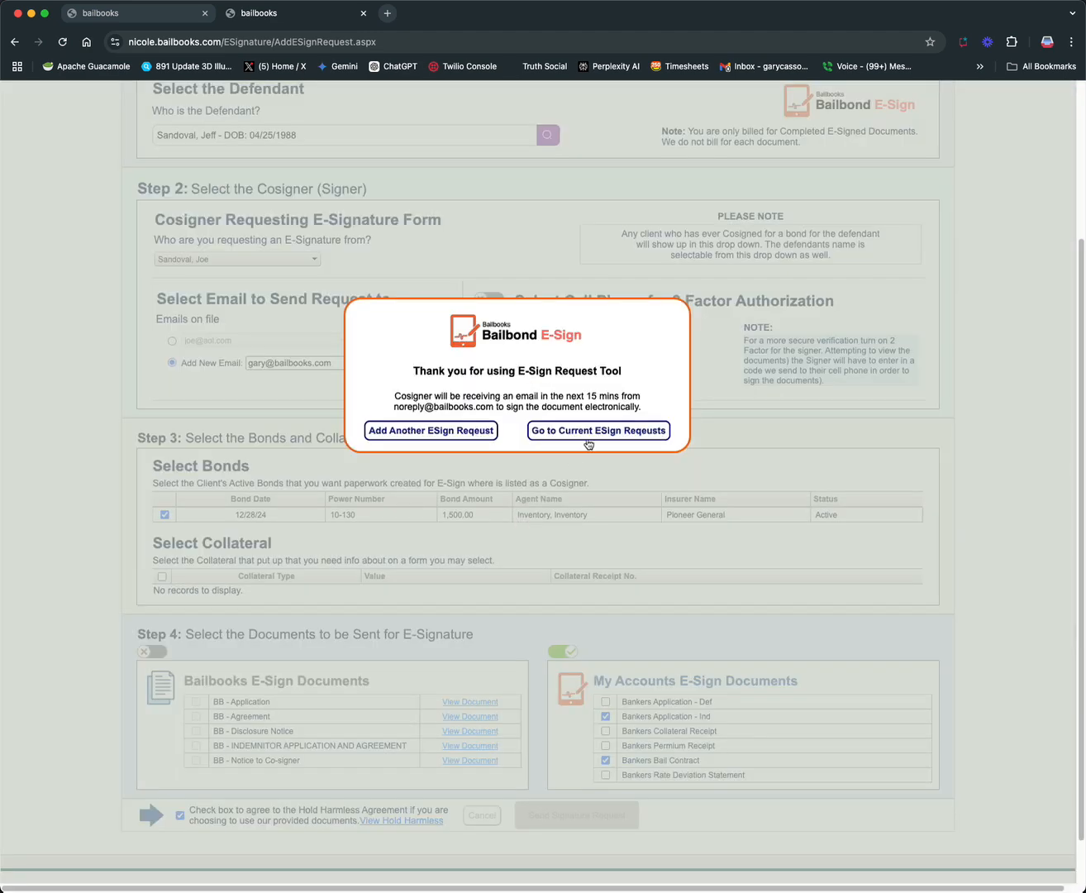
click(592, 439)
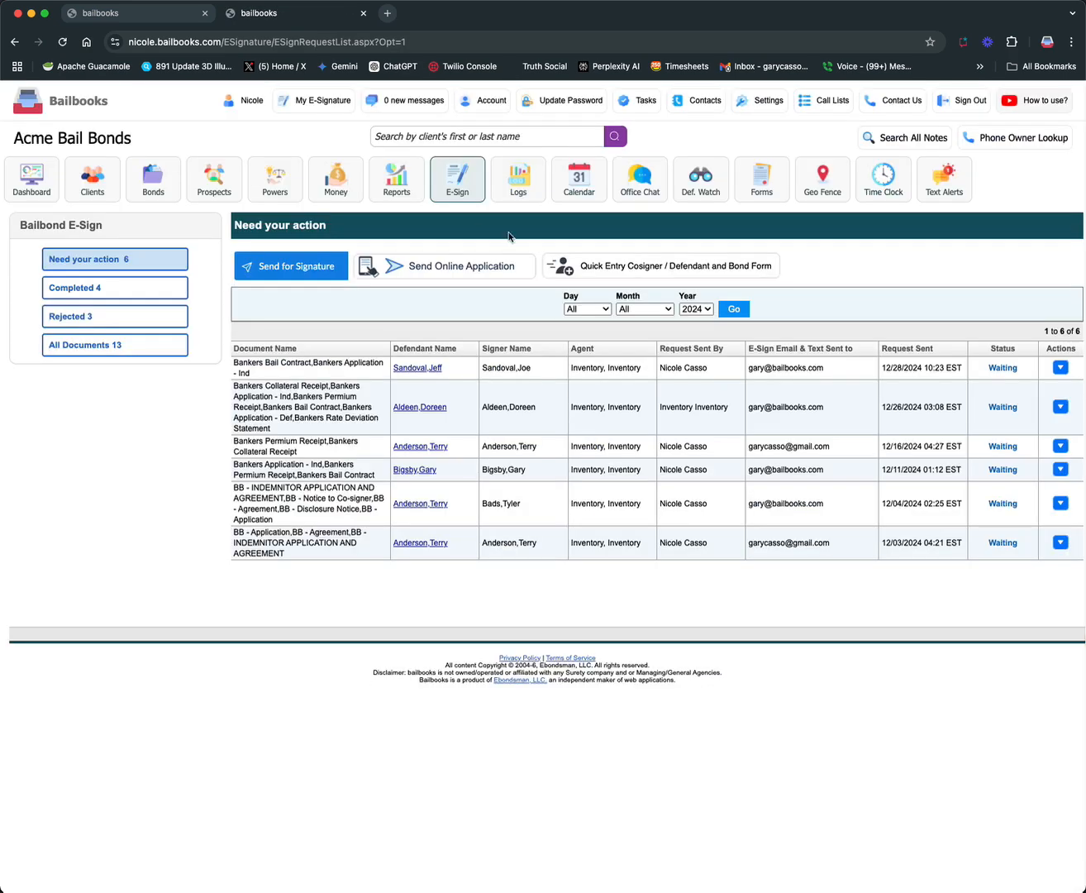
Switch to Gmail in a new browser tab, open the bond signing email and open its document for review
click(389, 13)
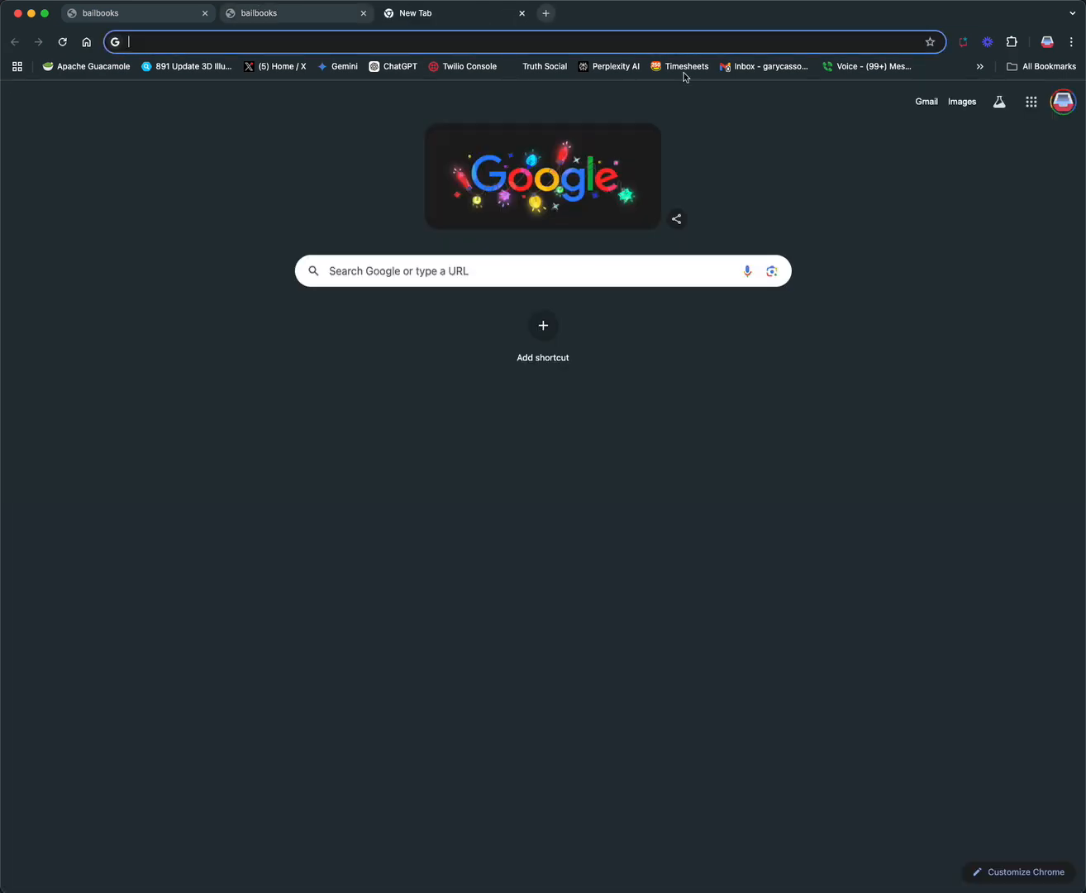
click(742, 67)
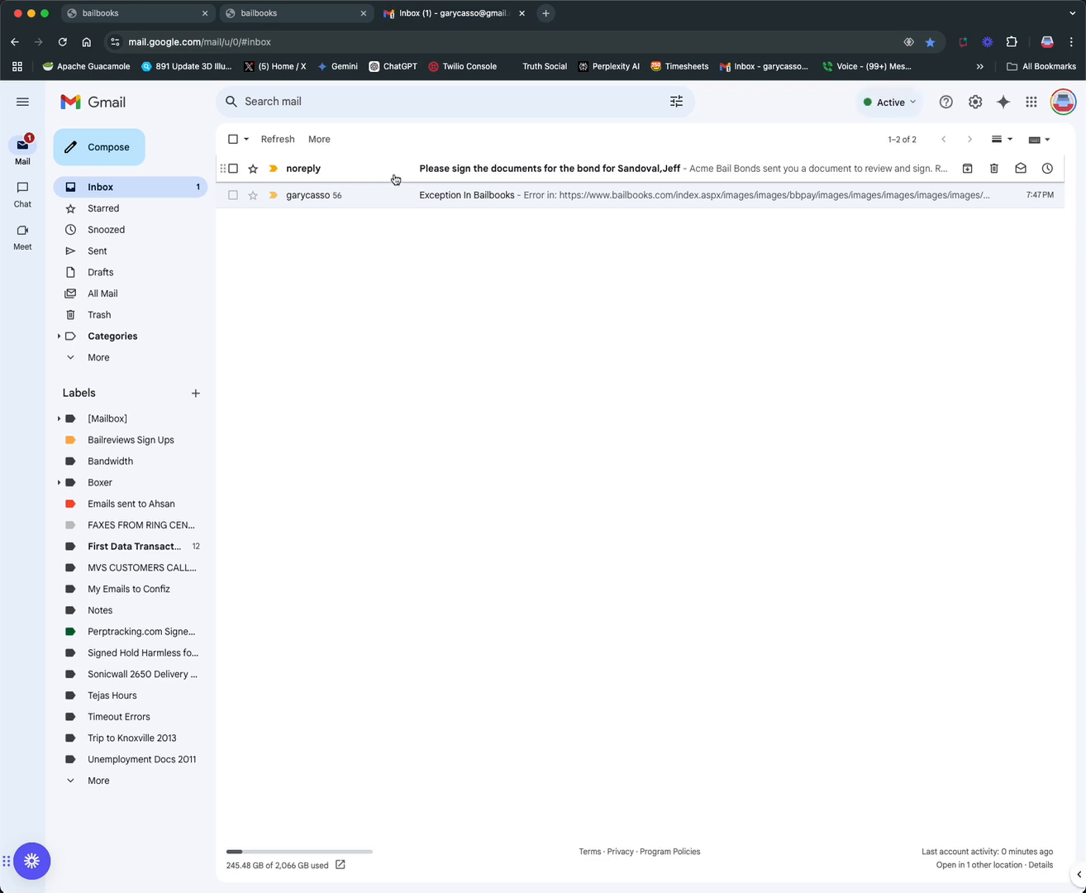
click(528, 168)
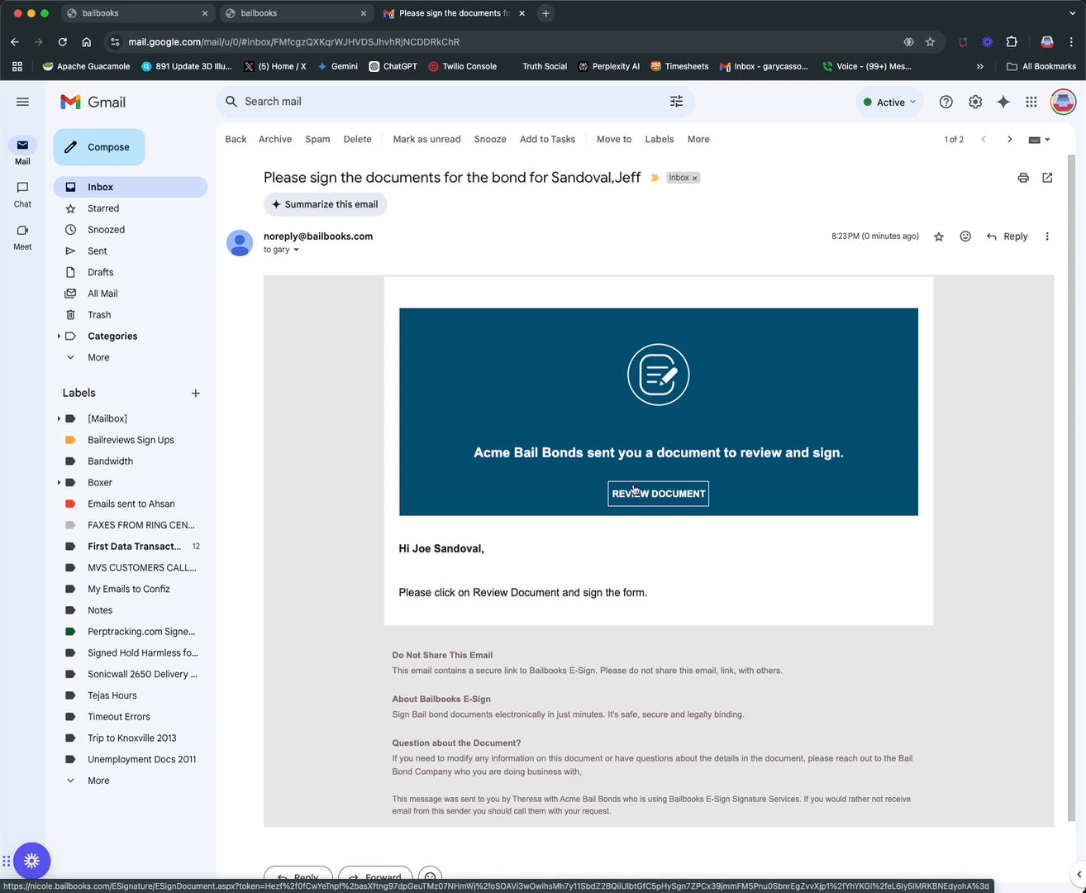
click(668, 494)
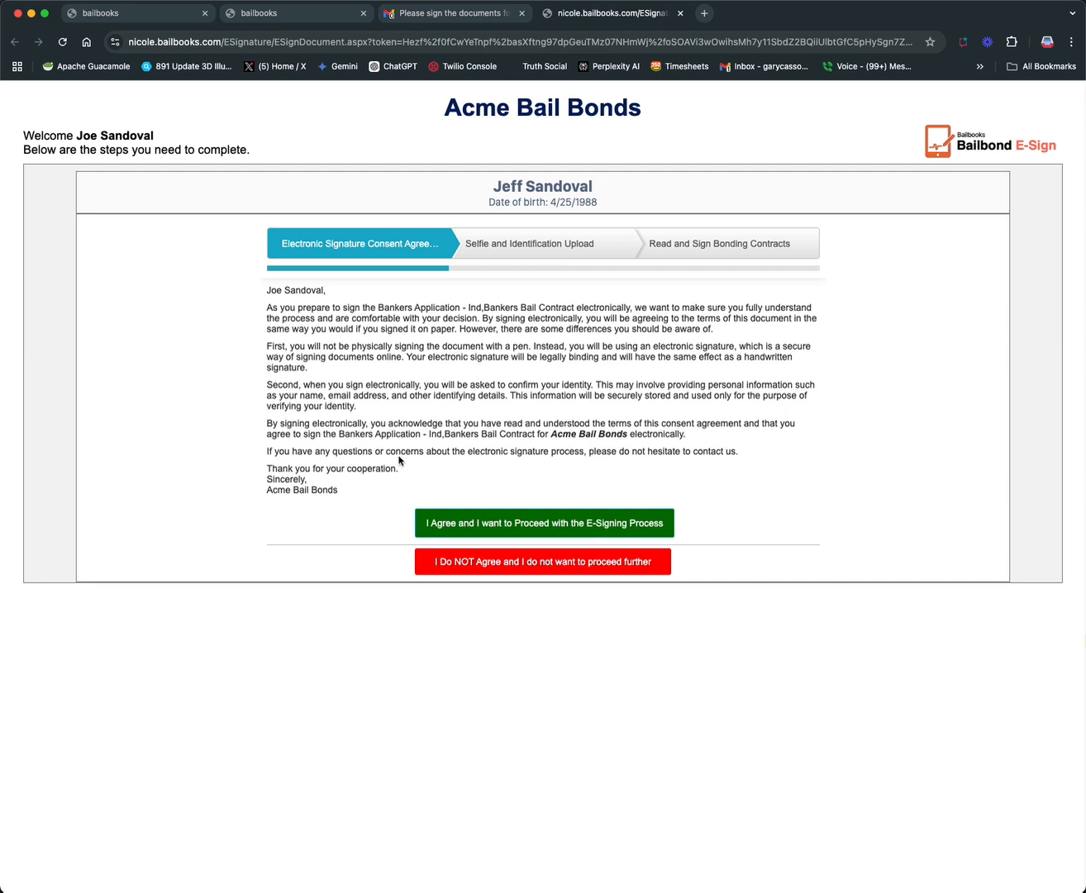
Agree to the E-Signing process, upload 9a5fd027a675281de1ddd34c3906e7fd.jpg from Downloads as the ID picture and continue to the bonding contracts
click(555, 526)
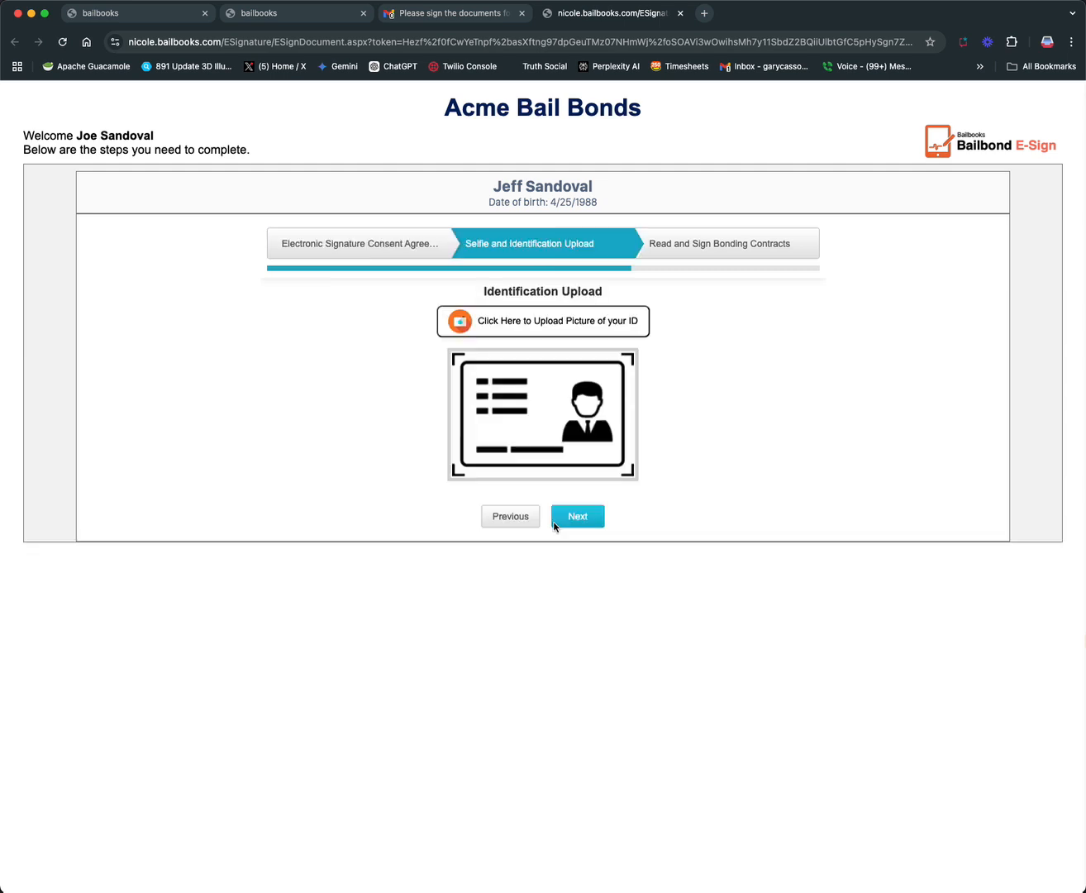
click(567, 323)
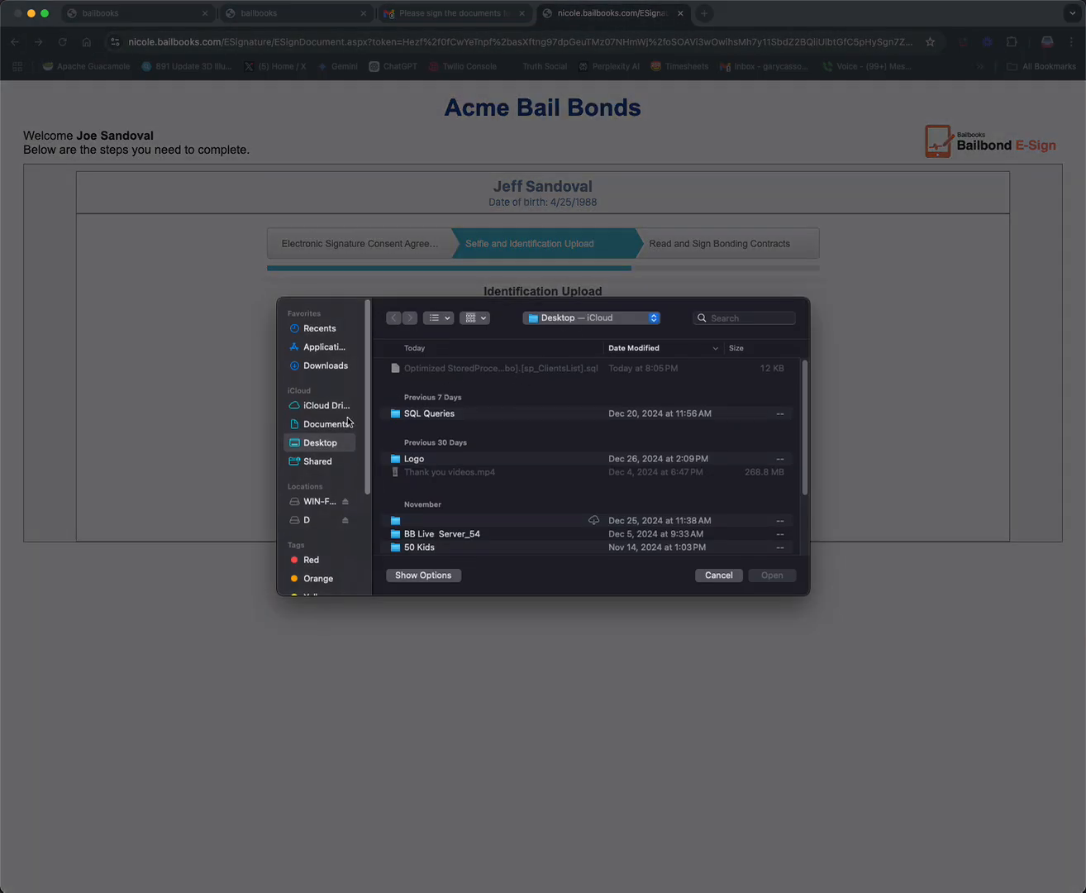
click(340, 371)
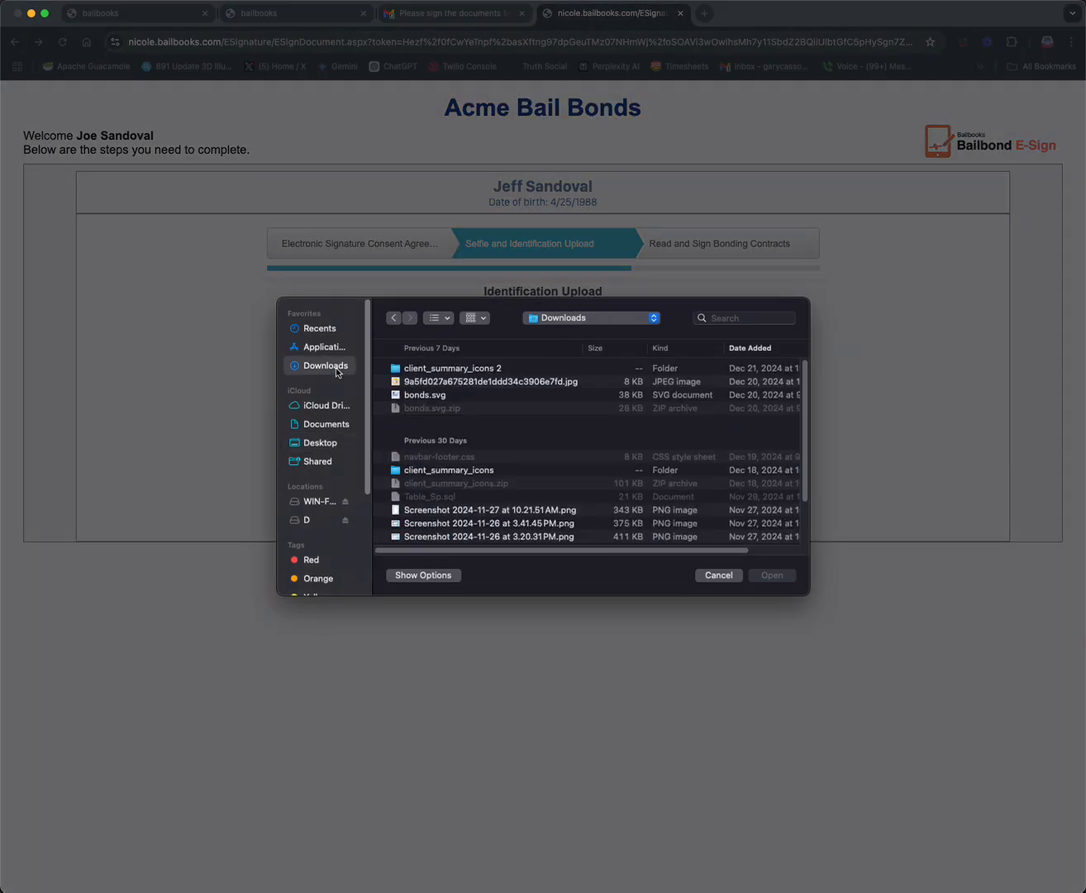
click(467, 396)
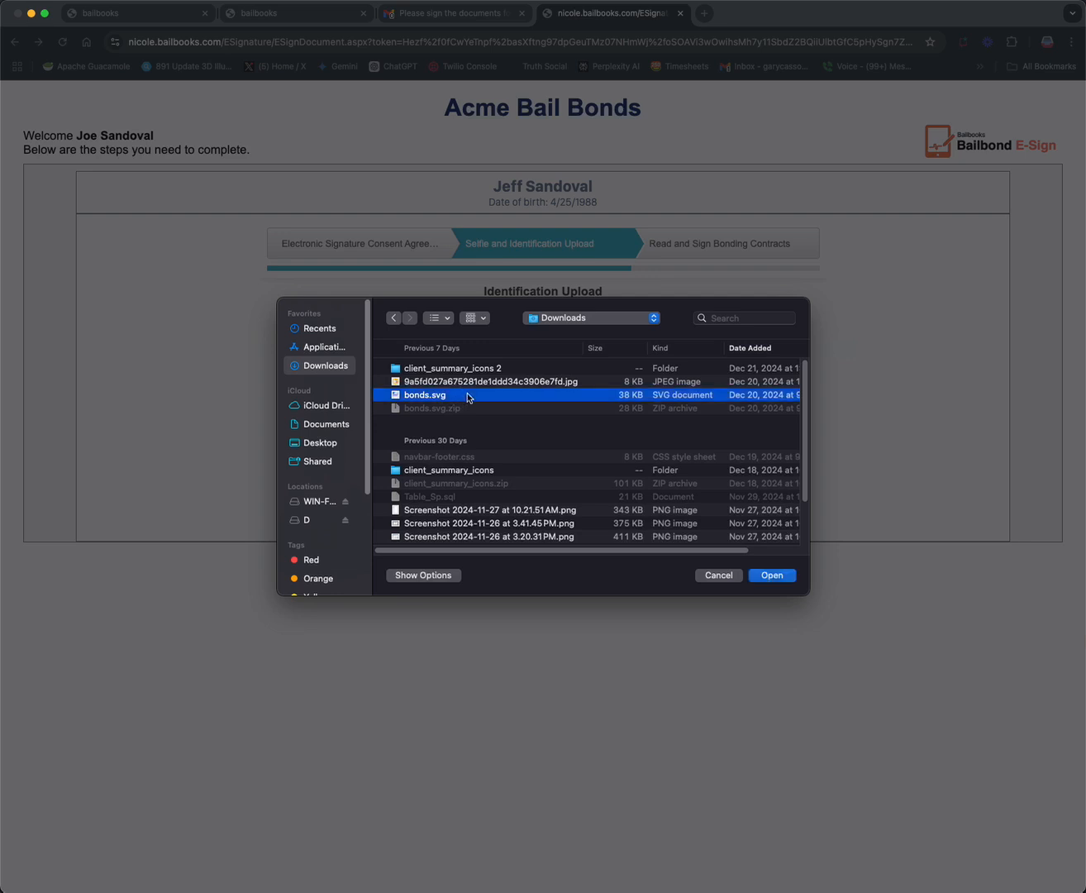
click(471, 383)
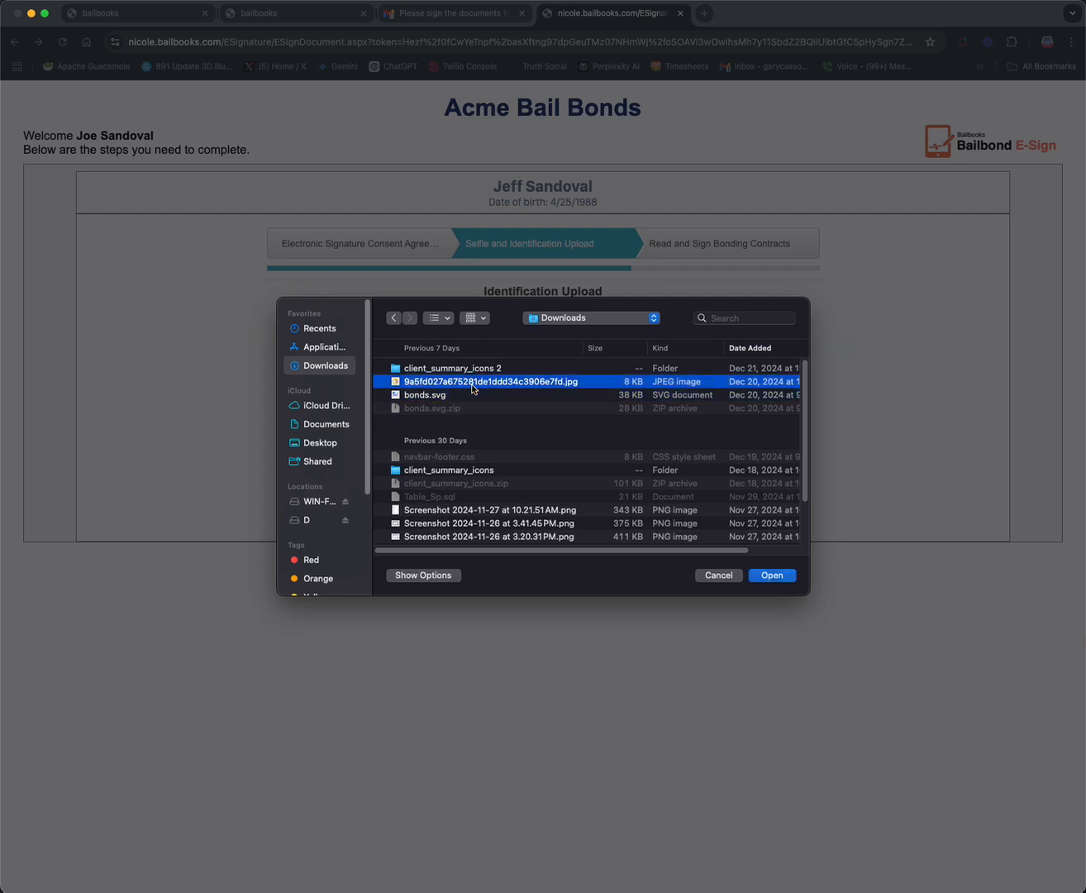
click(767, 577)
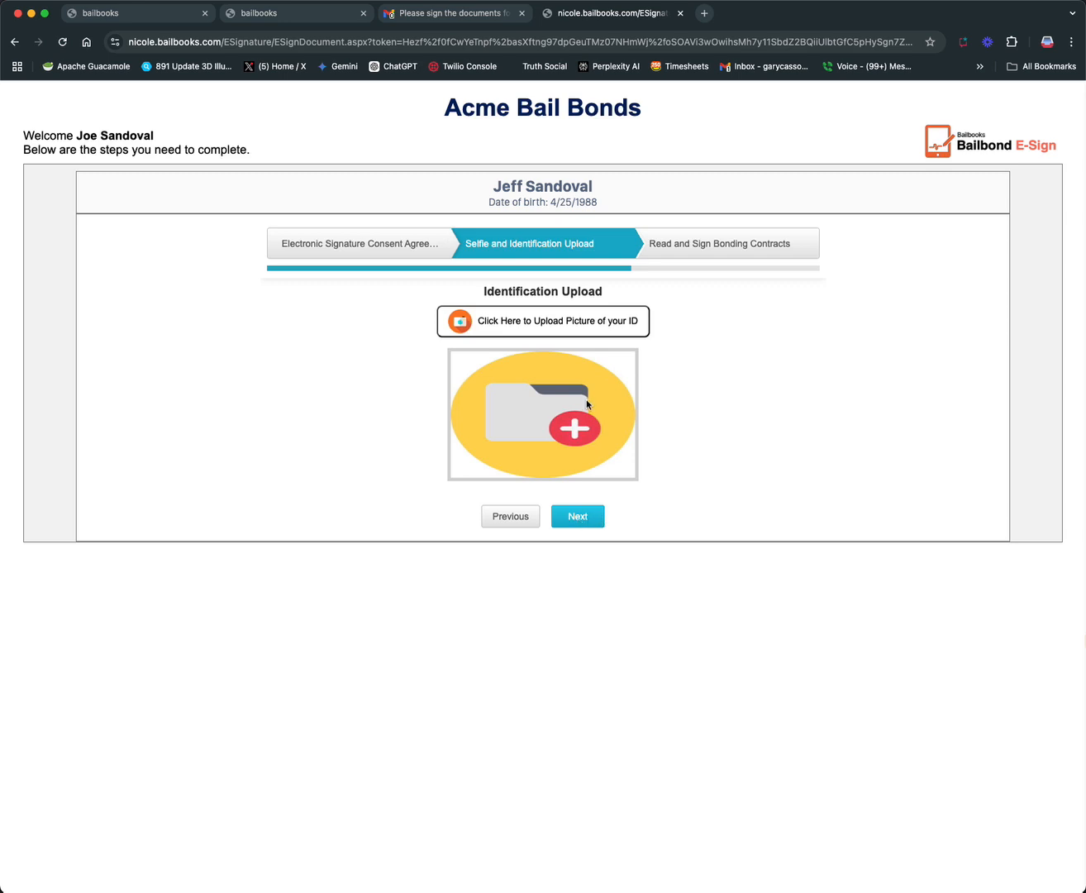
click(586, 516)
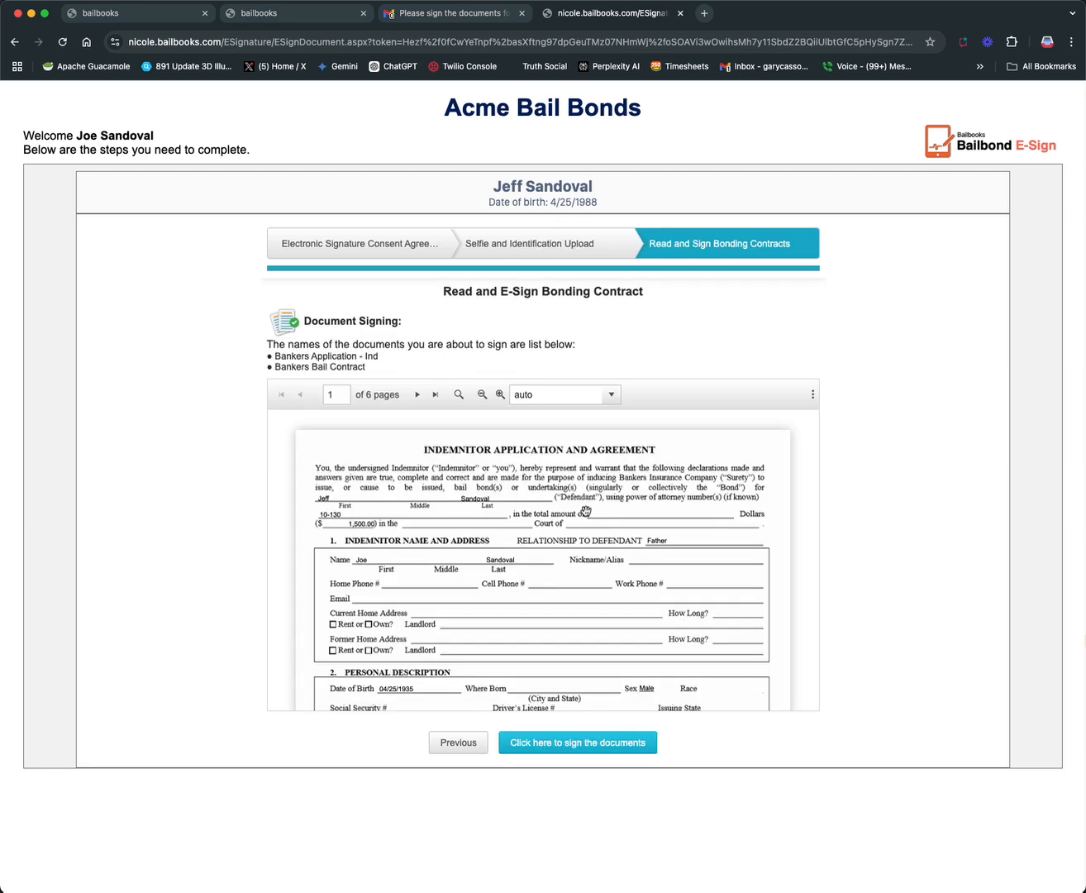
Read through the bonding contracts to the last page, draw a freehand signature and accept it to sign the documents
scroll(644, 526, down, 5)
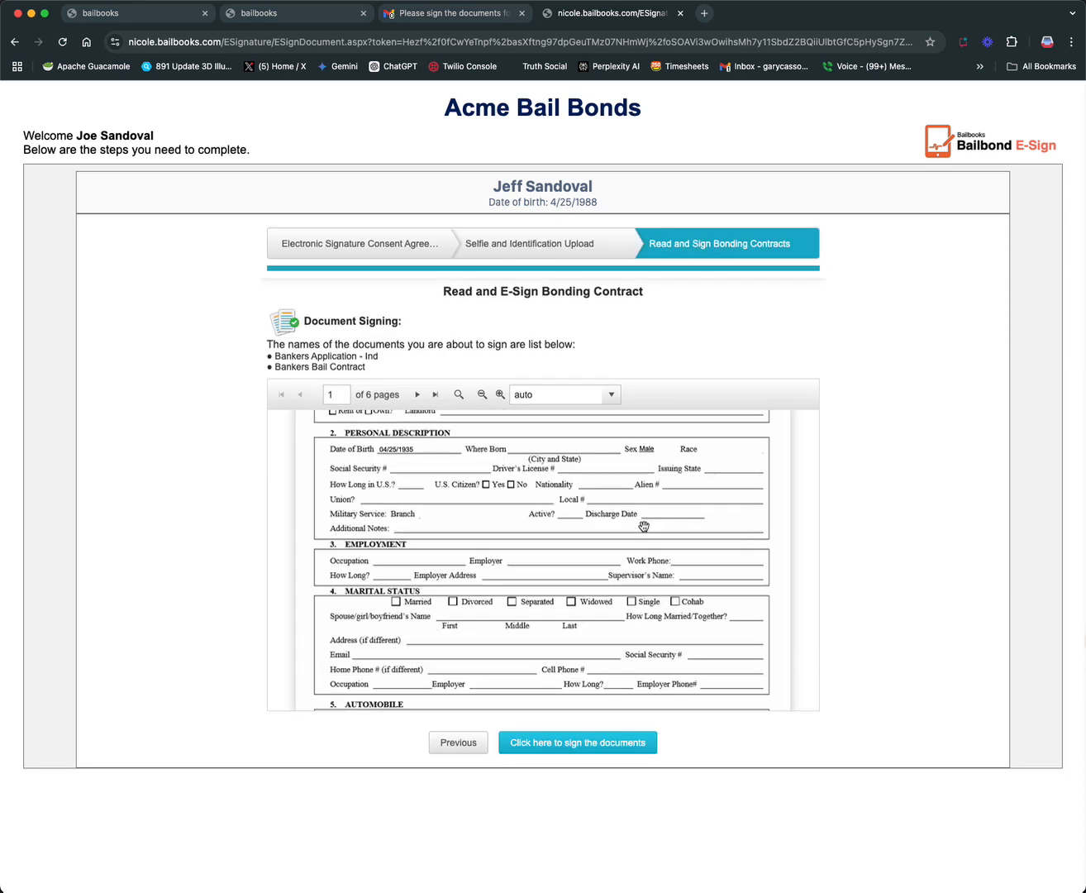
scroll(644, 527, down, 8)
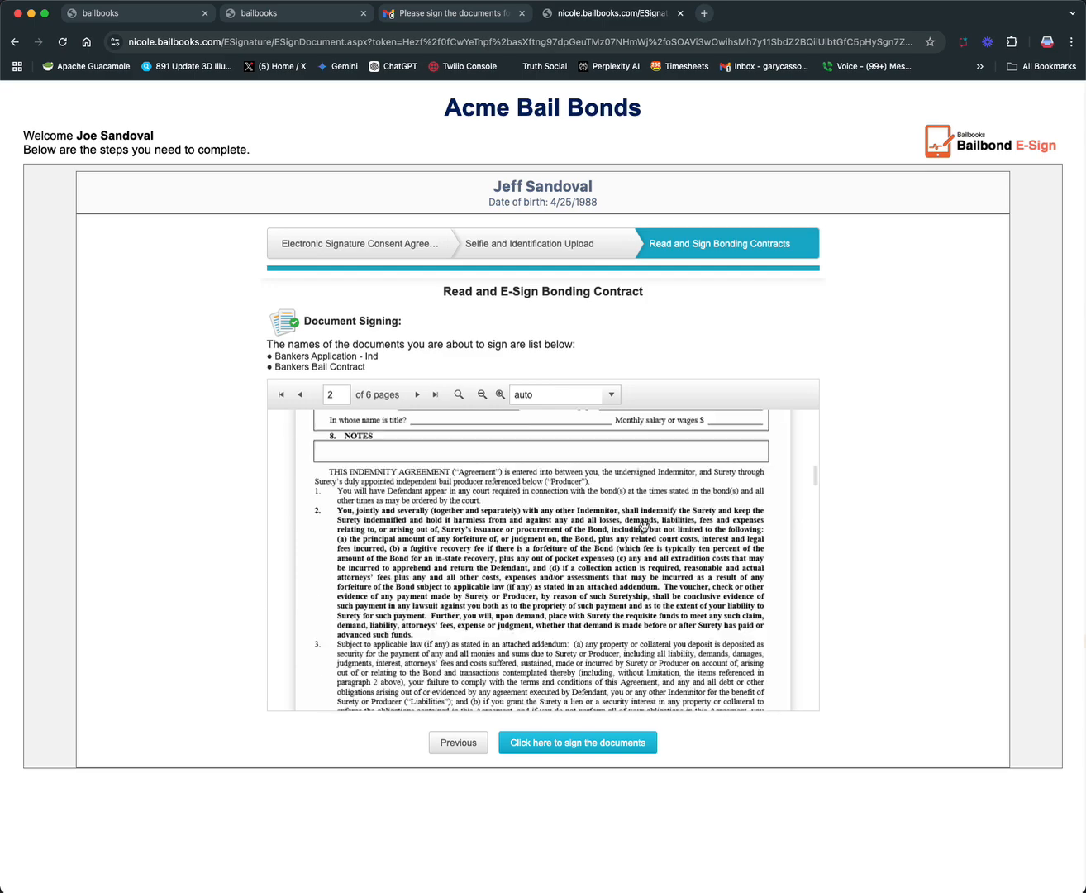
scroll(643, 527, down, 10)
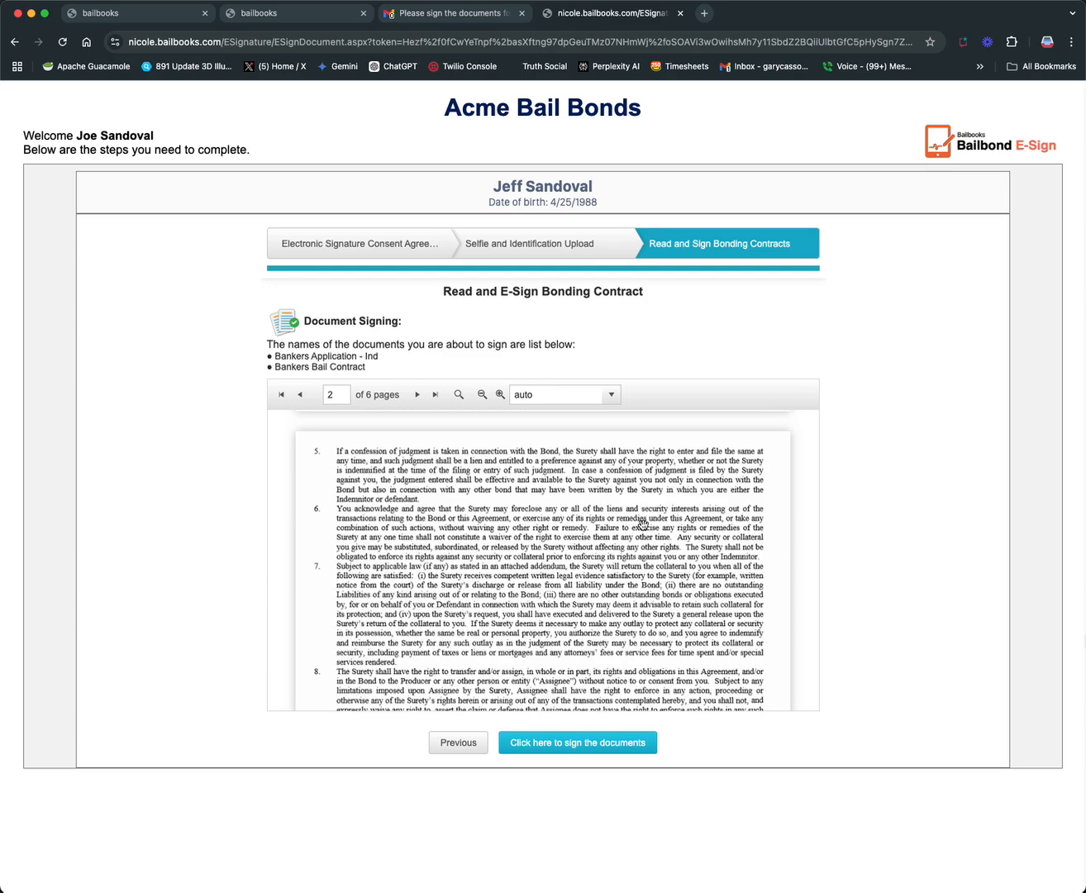
scroll(644, 528, down, 10)
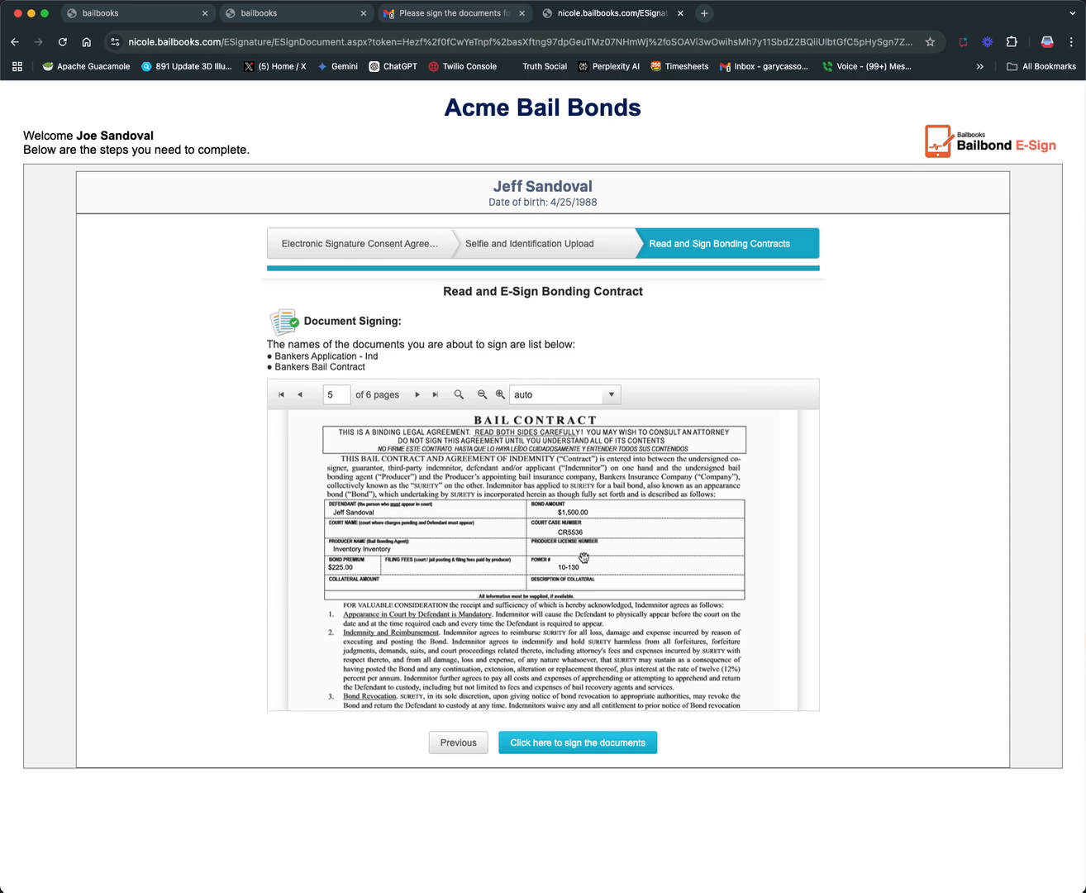
scroll(517, 563, down, 5)
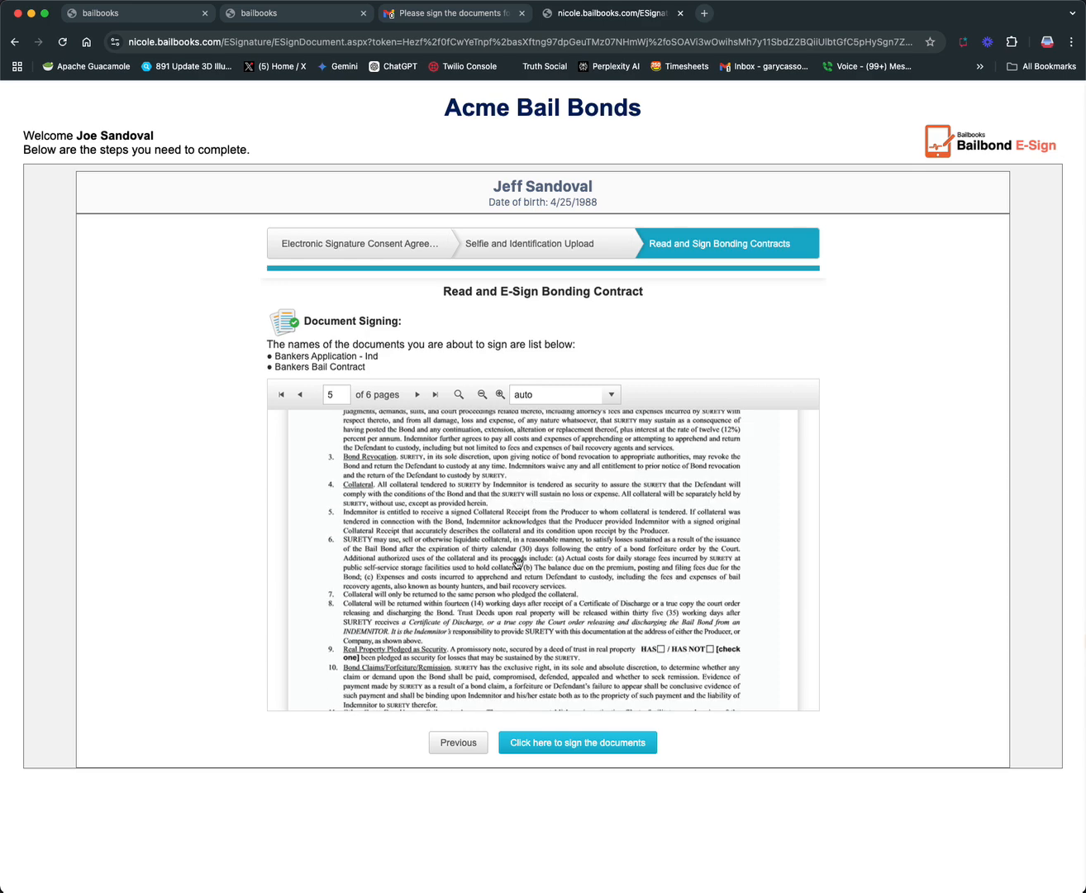
scroll(517, 563, down, 6)
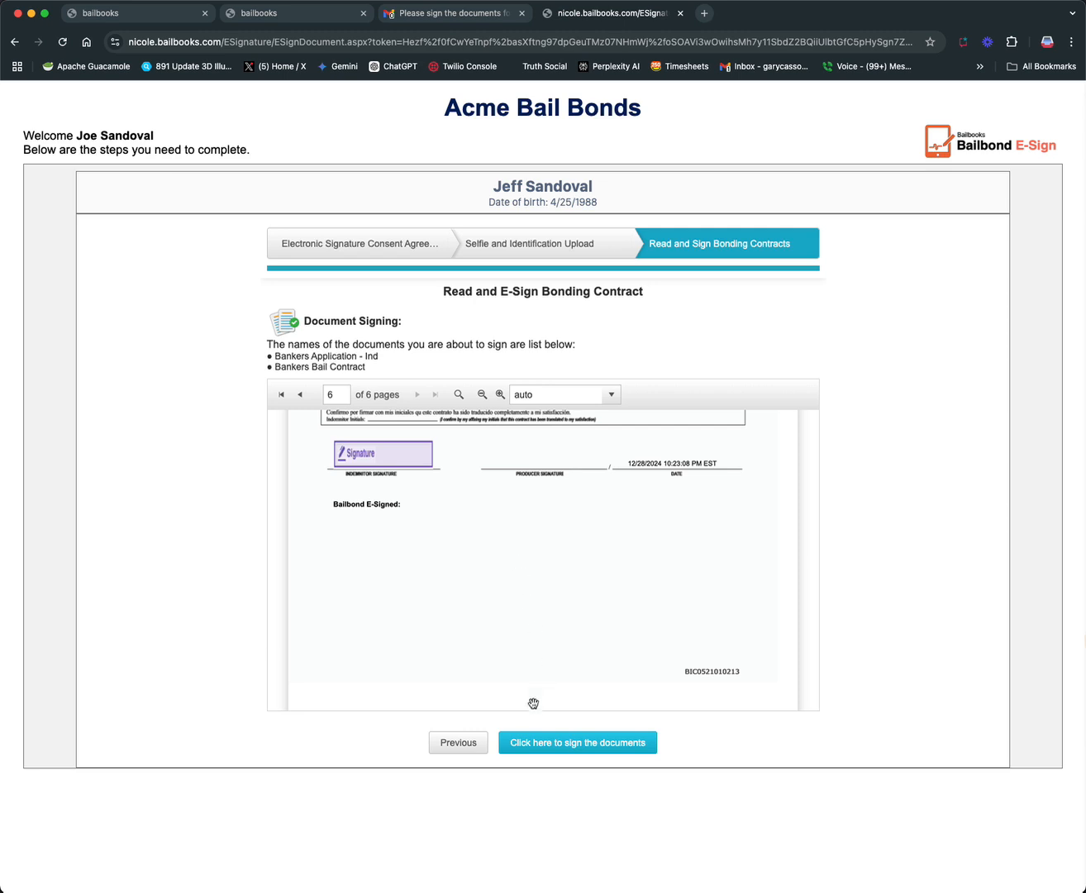
click(595, 743)
mouse_move(463, 405)
mouse_down()
mouse_move(475, 422)
mouse_move(466, 419)
mouse_move(519, 388)
mouse_move(600, 403)
mouse_move(548, 422)
mouse_up()
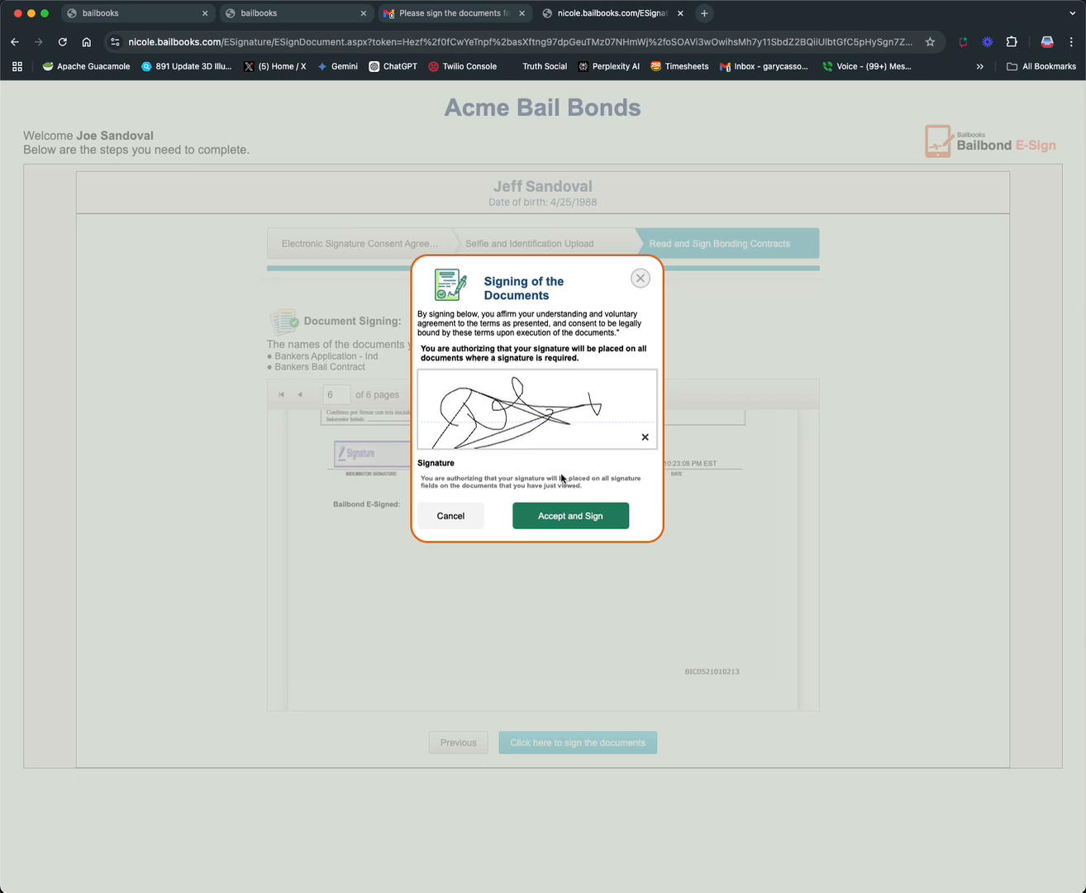
click(571, 515)
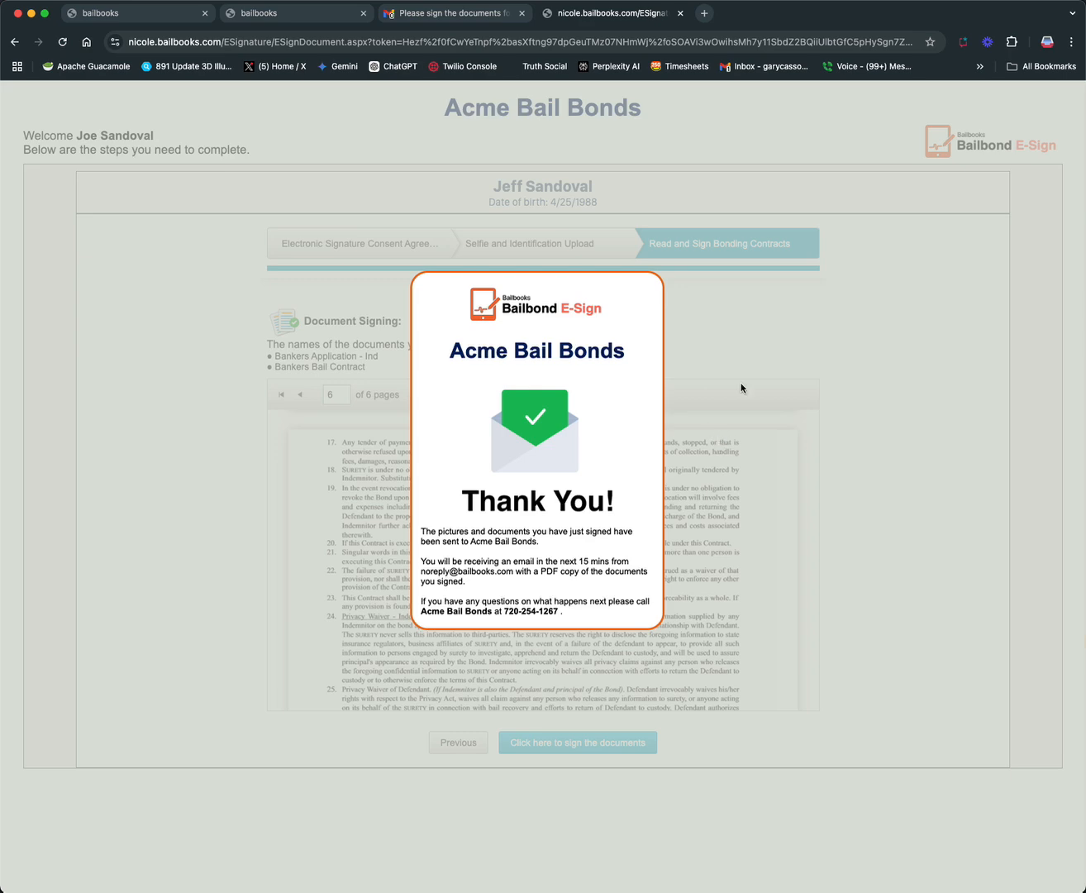
Switch to Gmail, open the "[Bailbooks] ESignature Request Completed" email in the inbox and view its attached signed PDF
click(437, 14)
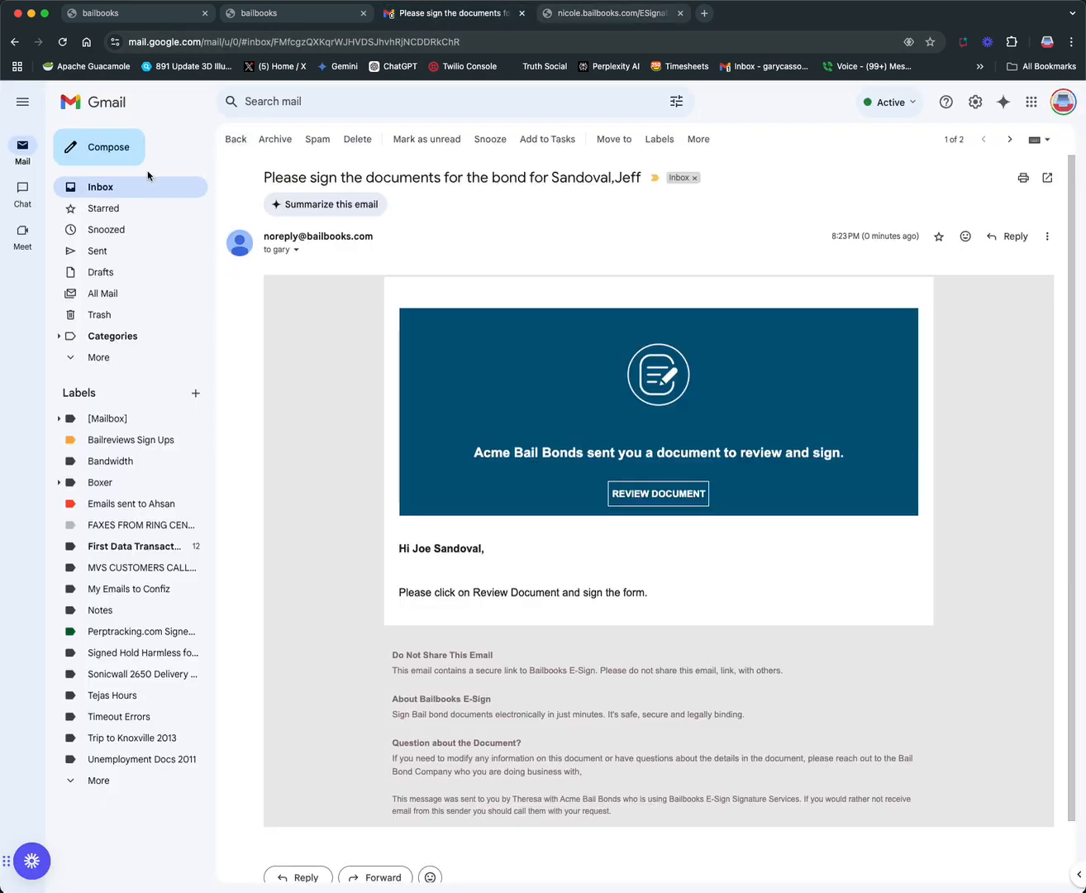
click(101, 190)
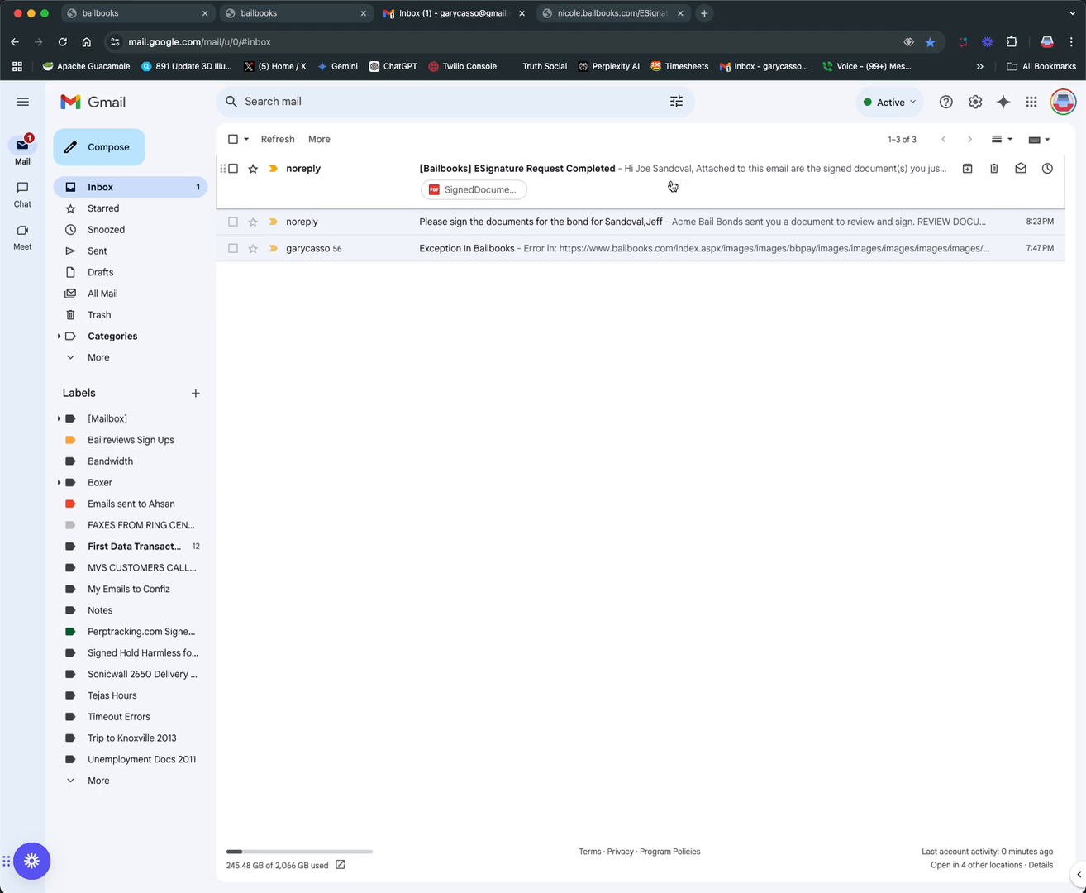
click(671, 184)
scroll(587, 371, down, 1)
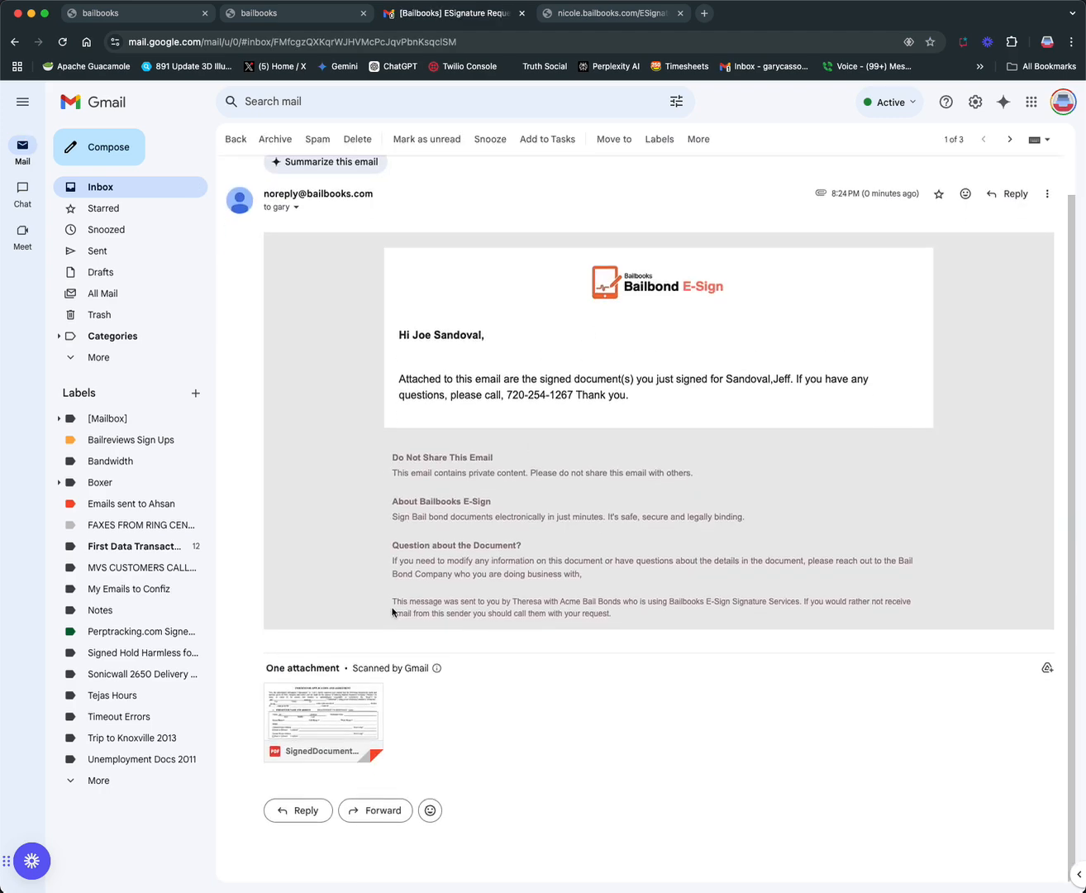
click(333, 720)
Review the signed indemnitor application through page 4, examining the indemnitor signature and the Bailbond E-Signed IP address and time stamp
scroll(430, 572, down, 10)
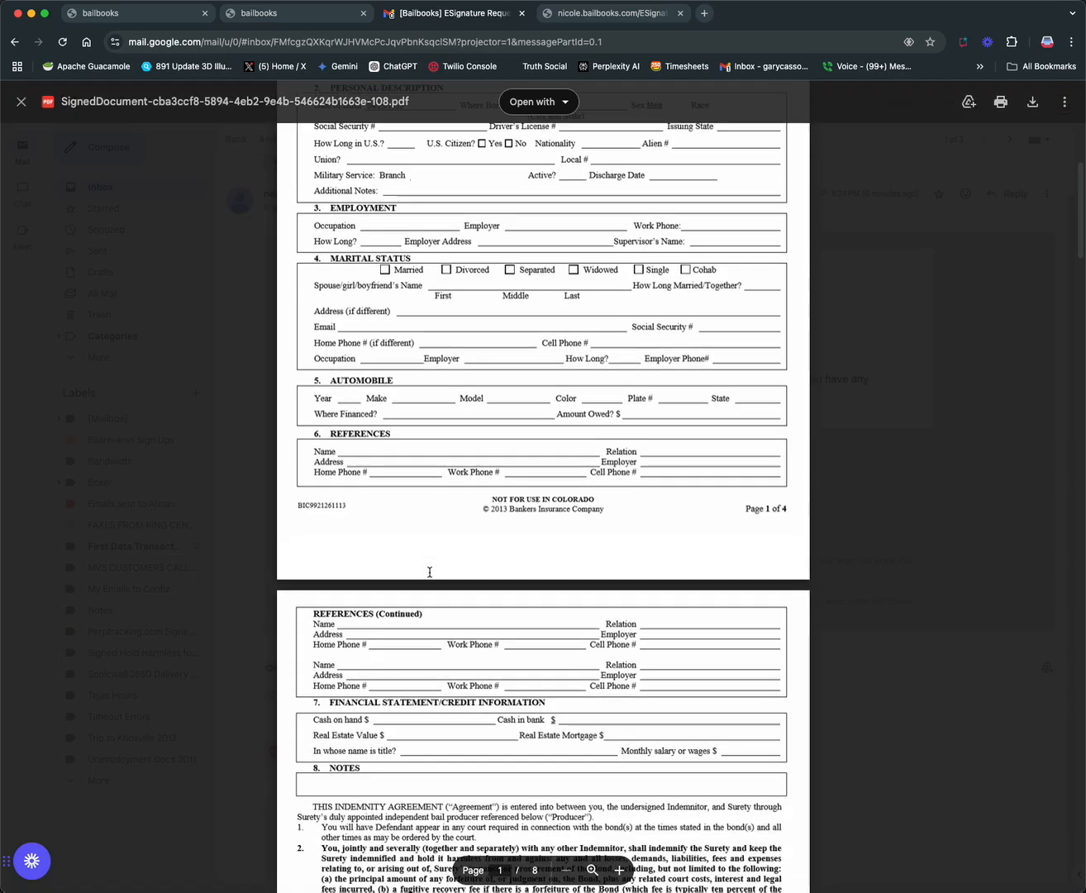
scroll(429, 571, up, 2)
scroll(429, 572, down, 12)
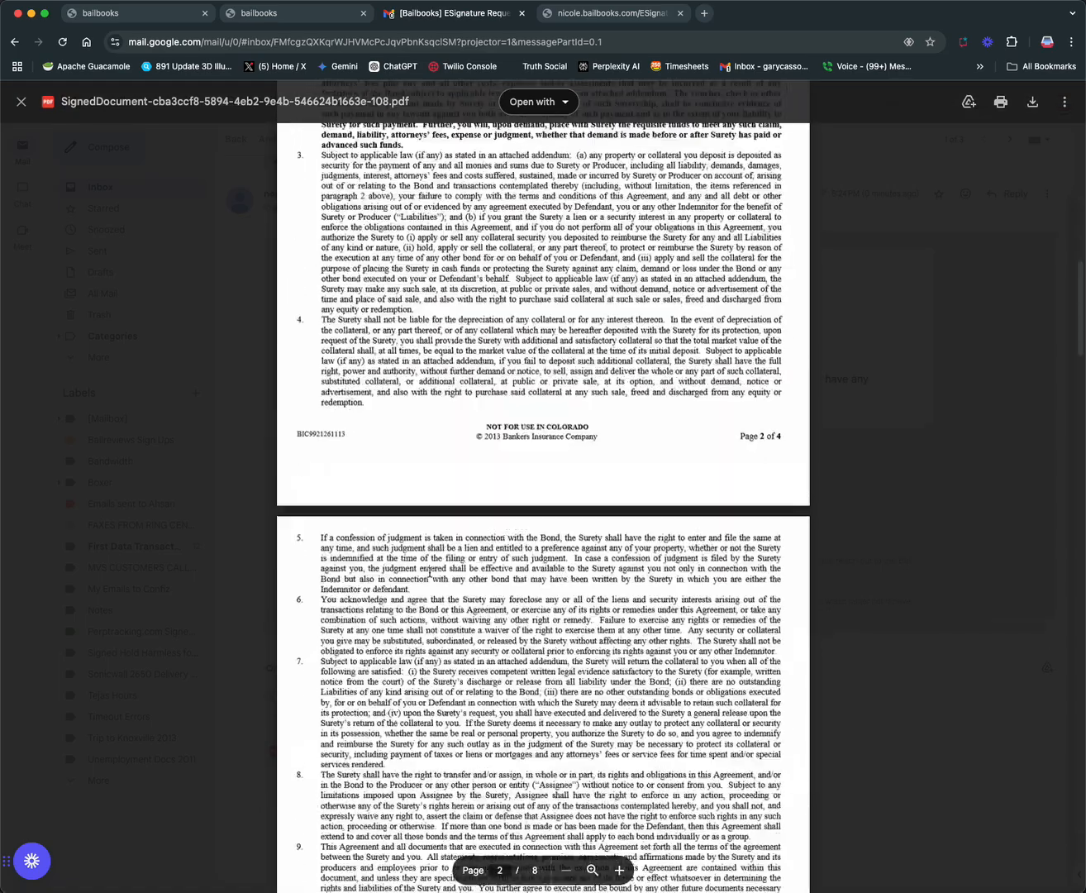
scroll(429, 572, down, 15)
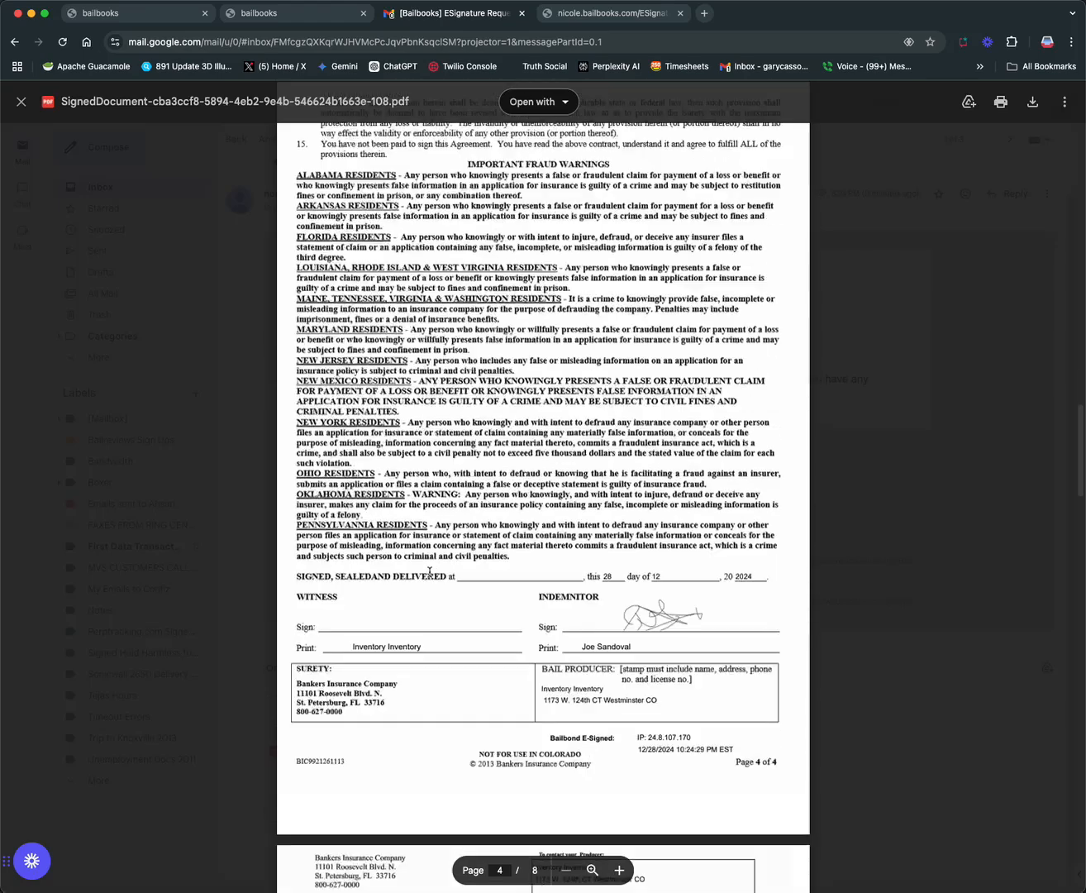
scroll(430, 572, up, 1)
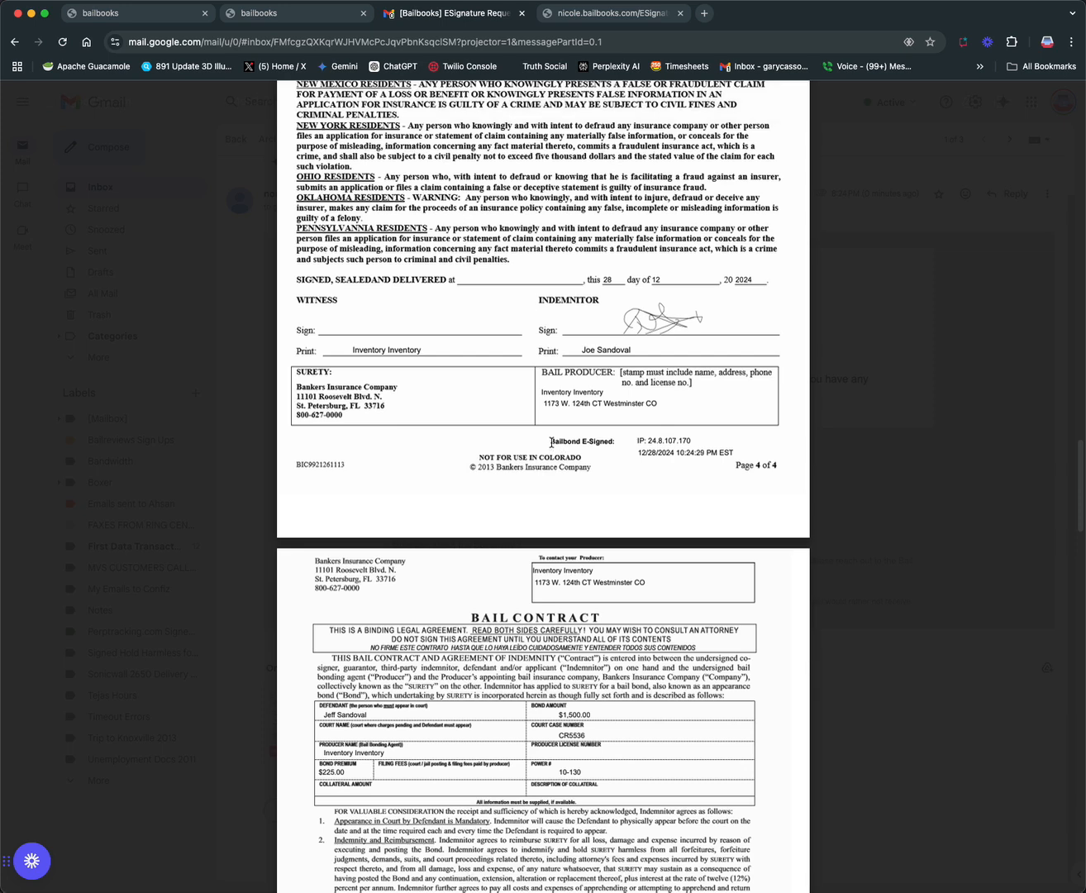
scroll(632, 442, down, 1)
drag(552, 441, 682, 445)
click(643, 444)
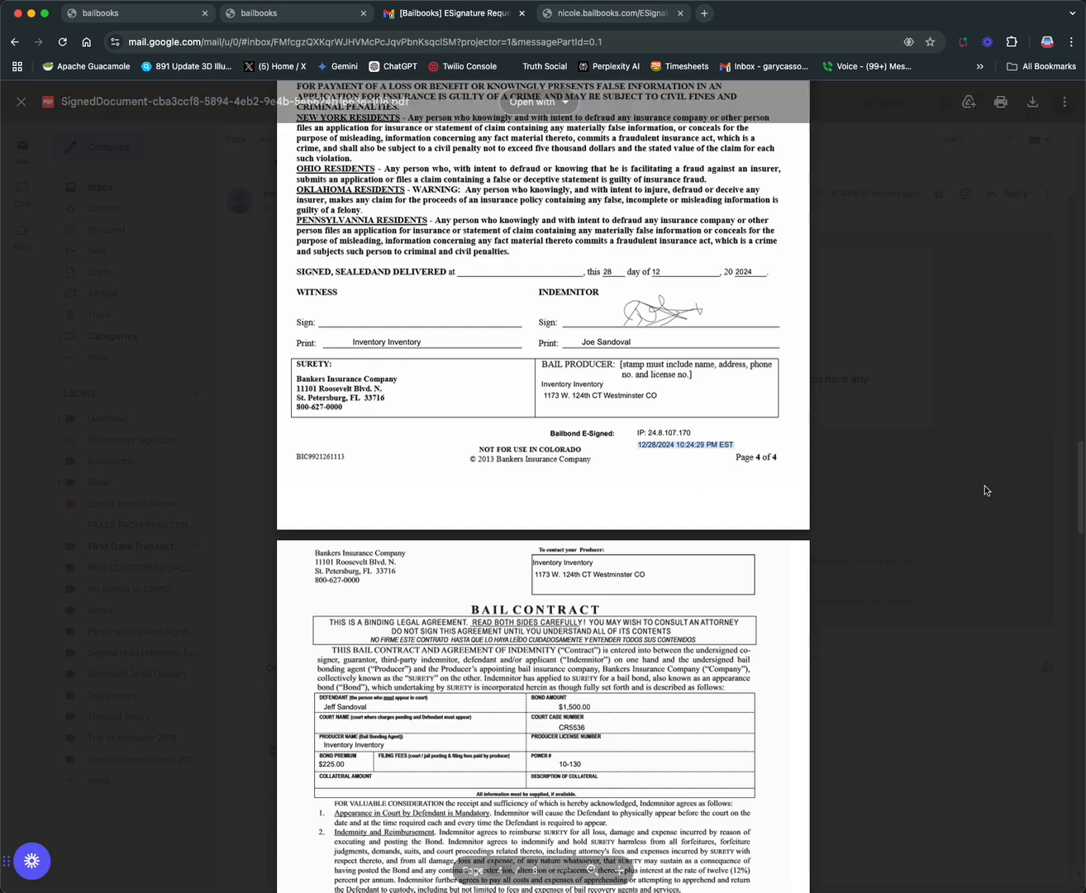
Review the signed Bail Contract, its signature block and the Certificate of Completion at the end of the PDF
scroll(1081, 463, down, 1)
scroll(1081, 463, down, 3)
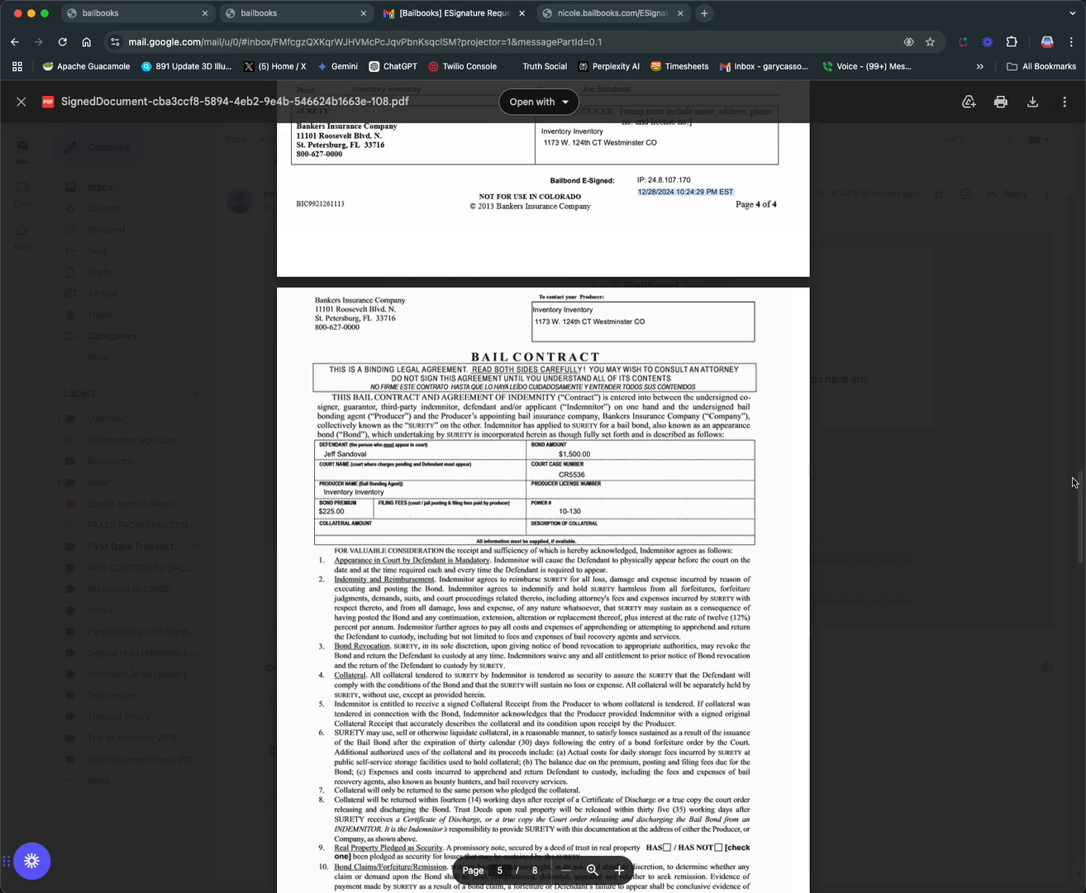
scroll(1073, 482, down, 5)
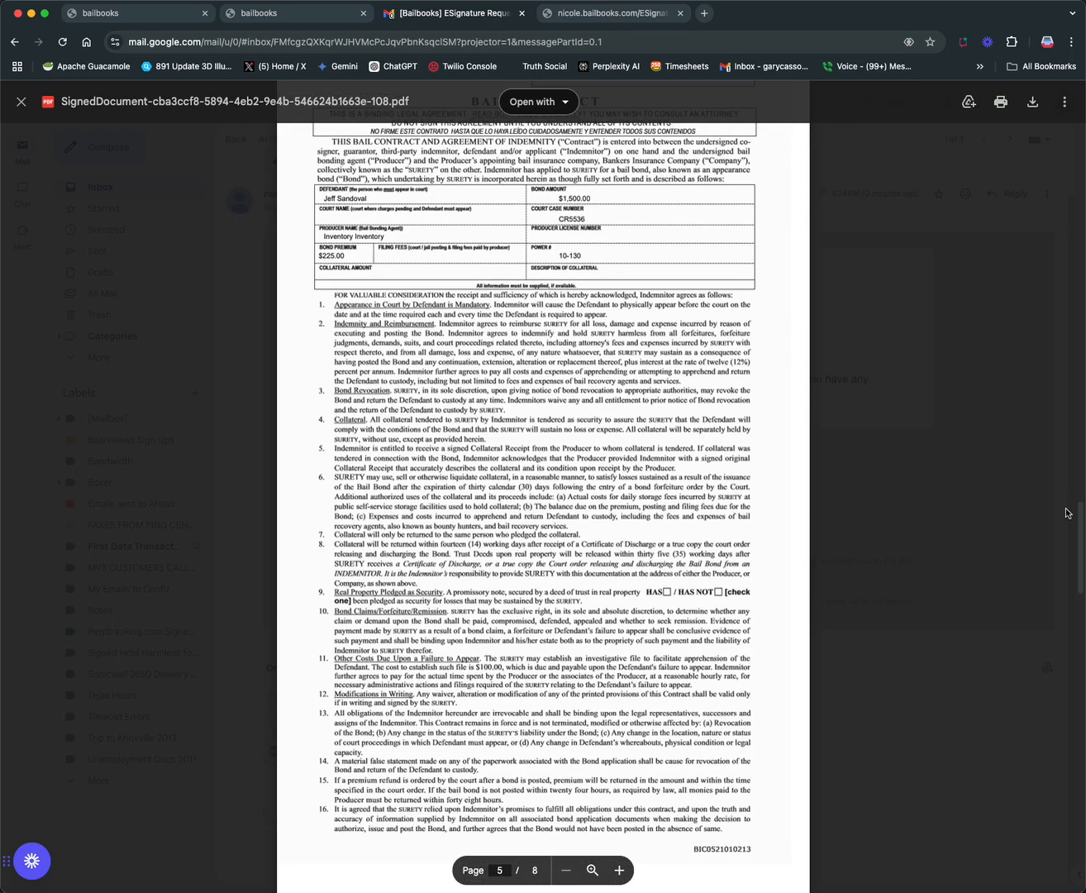
scroll(1066, 530, down, 6)
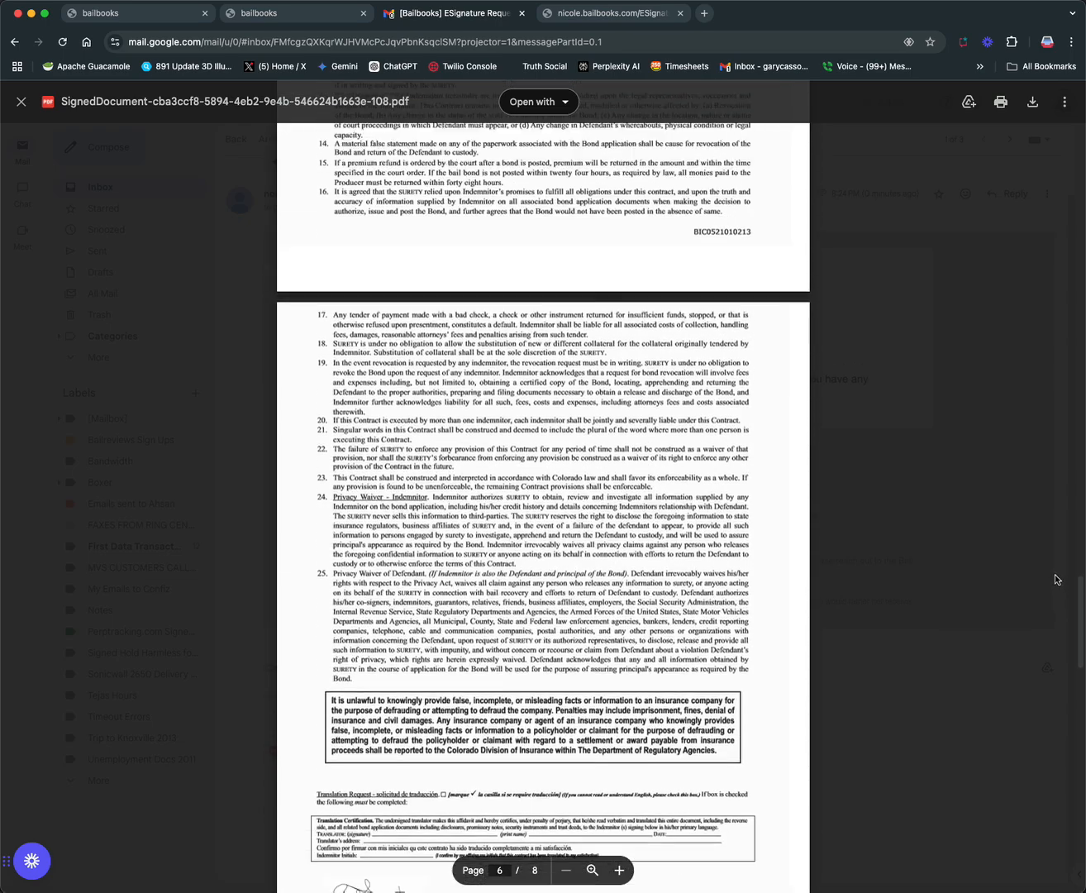
scroll(1057, 562, up, 6)
scroll(1054, 530, up, 3)
scroll(1049, 504, down, 8)
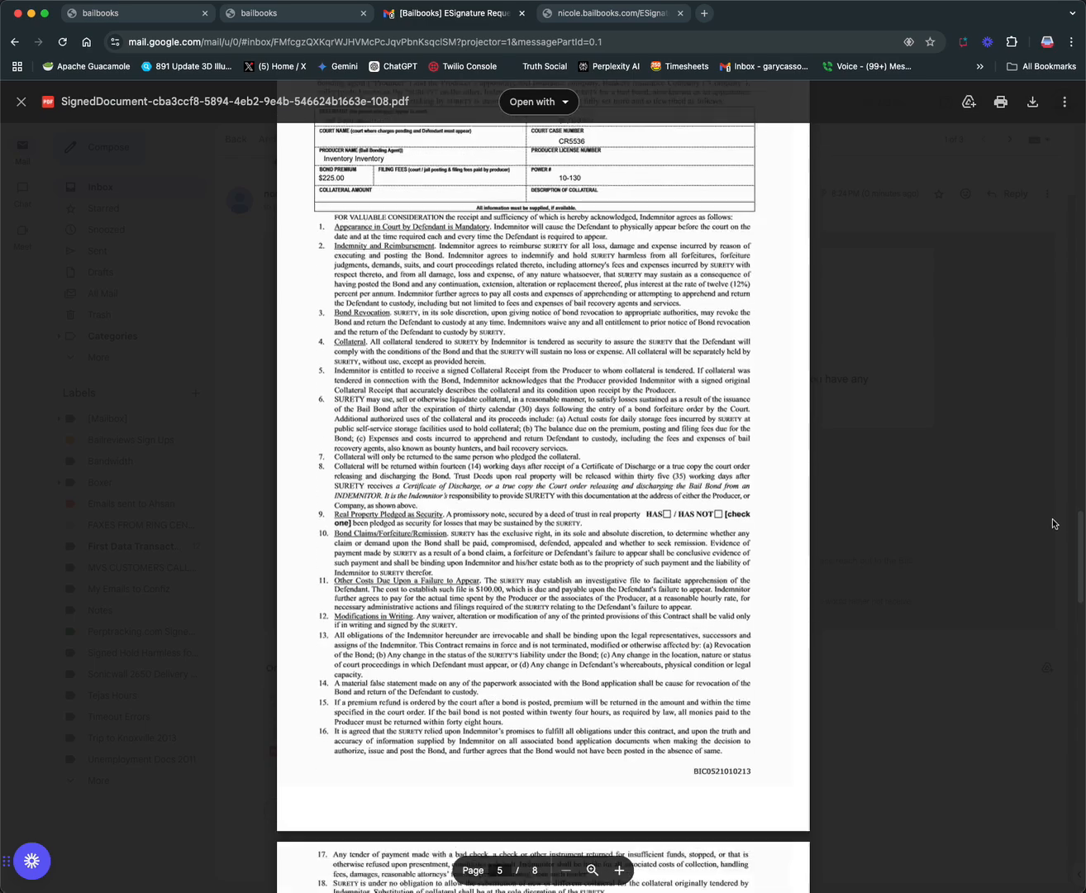
scroll(1050, 611, down, 5)
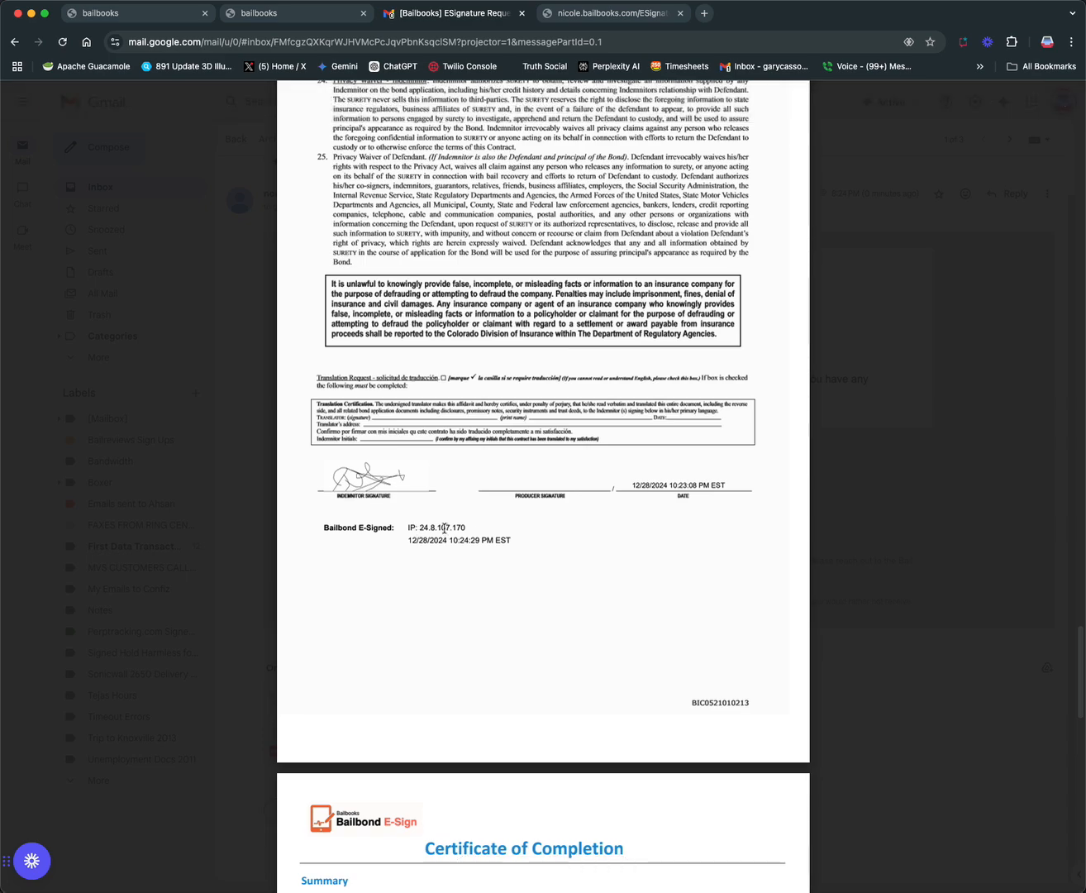
scroll(1081, 639, down, 7)
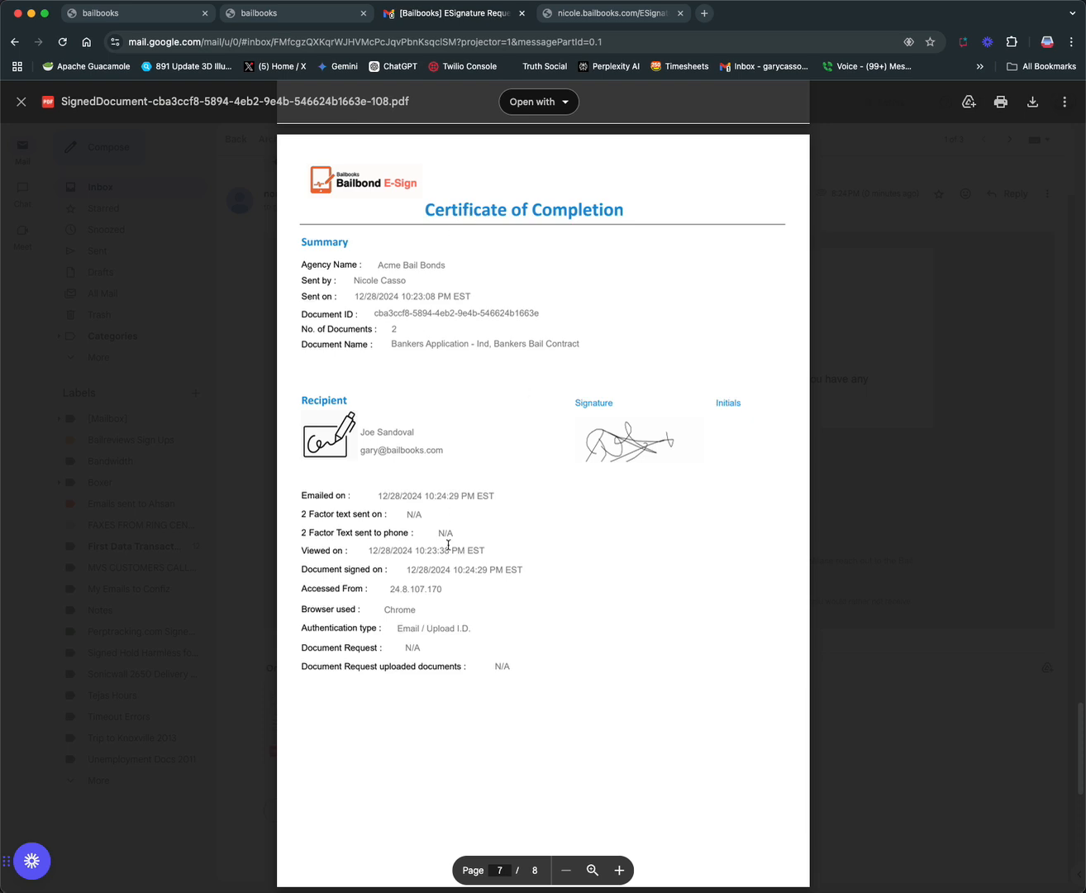
scroll(448, 545, down, 3)
Switch back to Bailbooks, reload E-Sign, list the completed requests, view the 12/28/2024 request's Verify Document details and close them
click(286, 15)
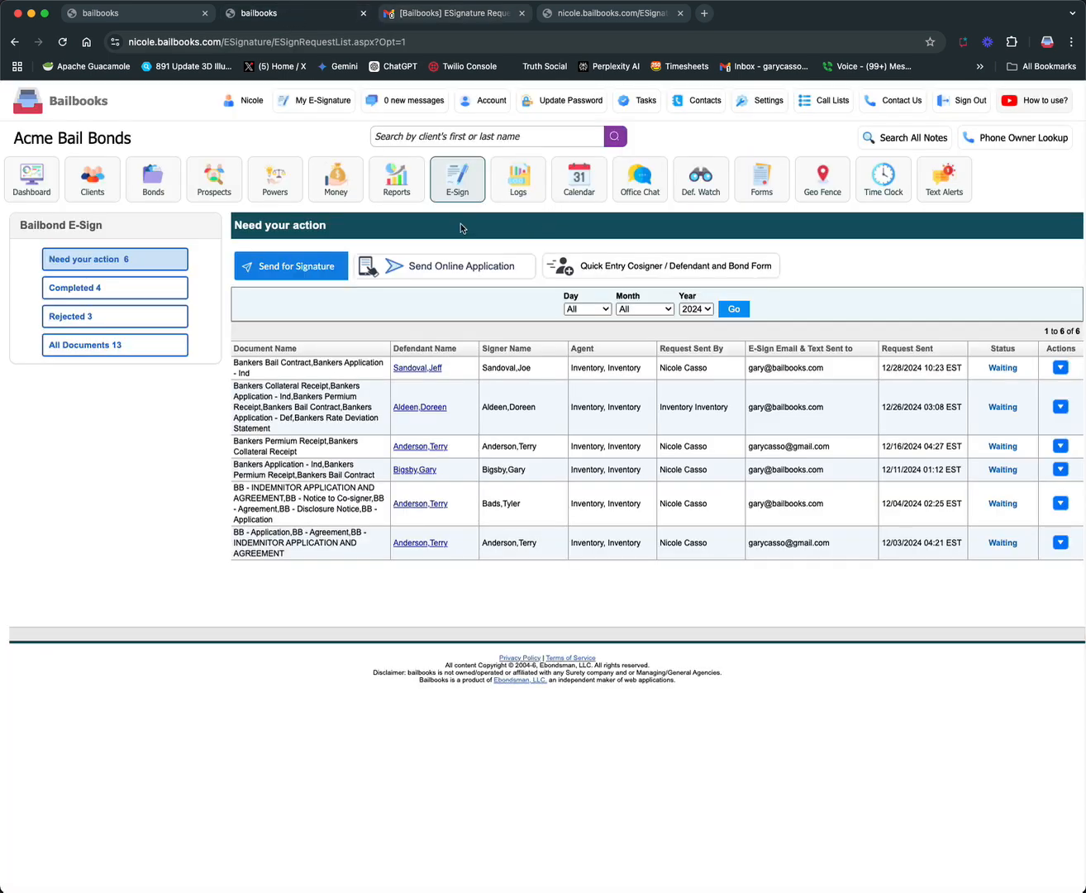
click(460, 181)
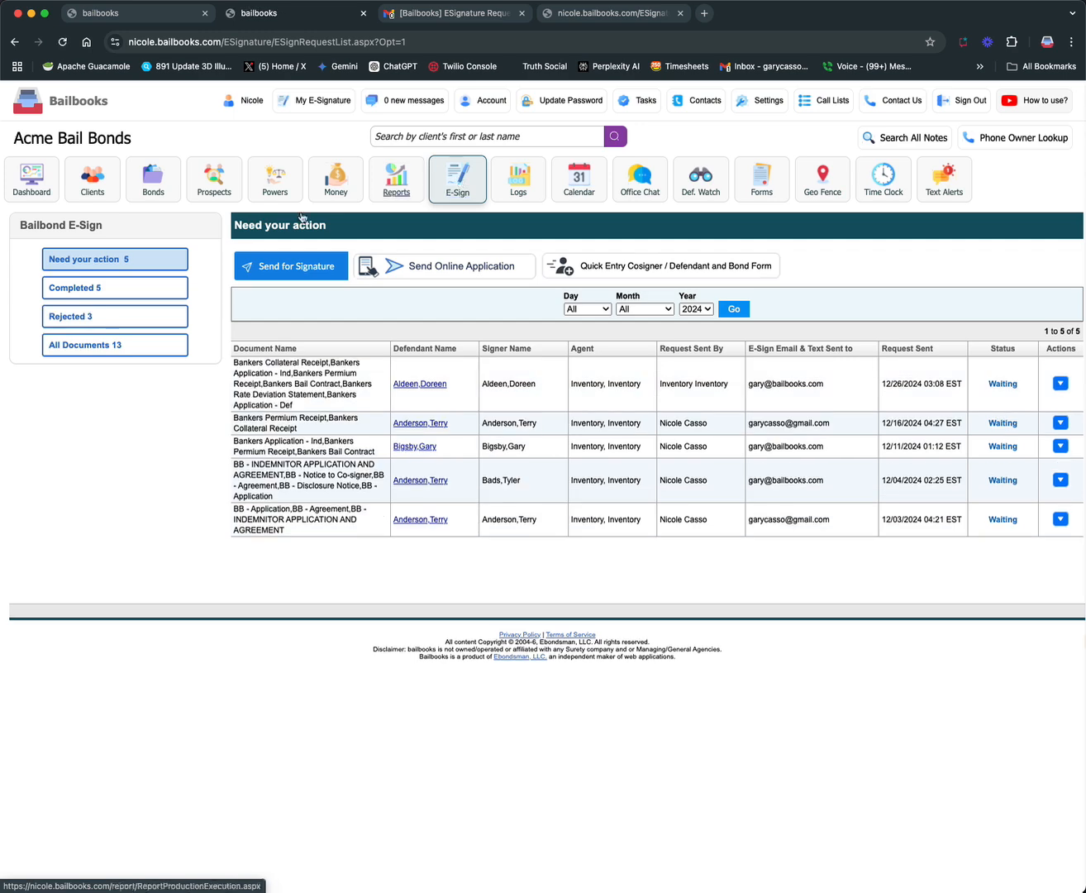
click(80, 289)
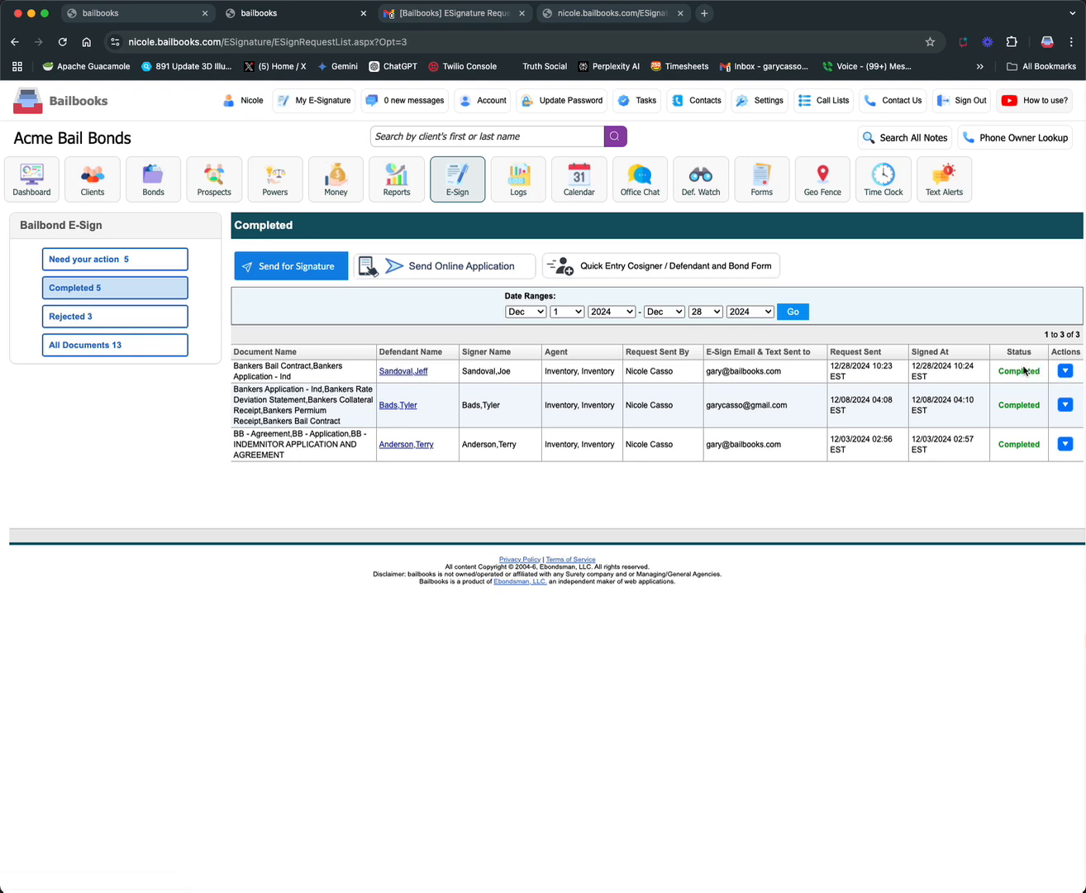
click(1066, 373)
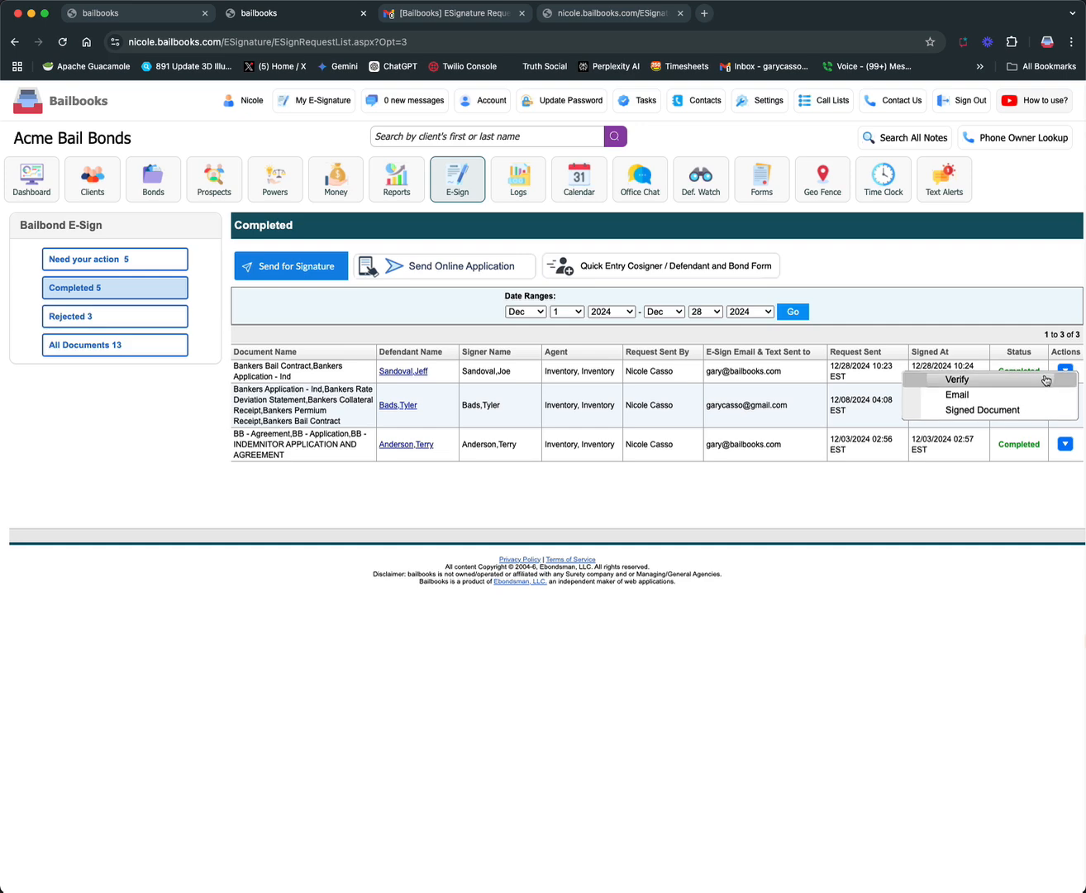
click(1019, 380)
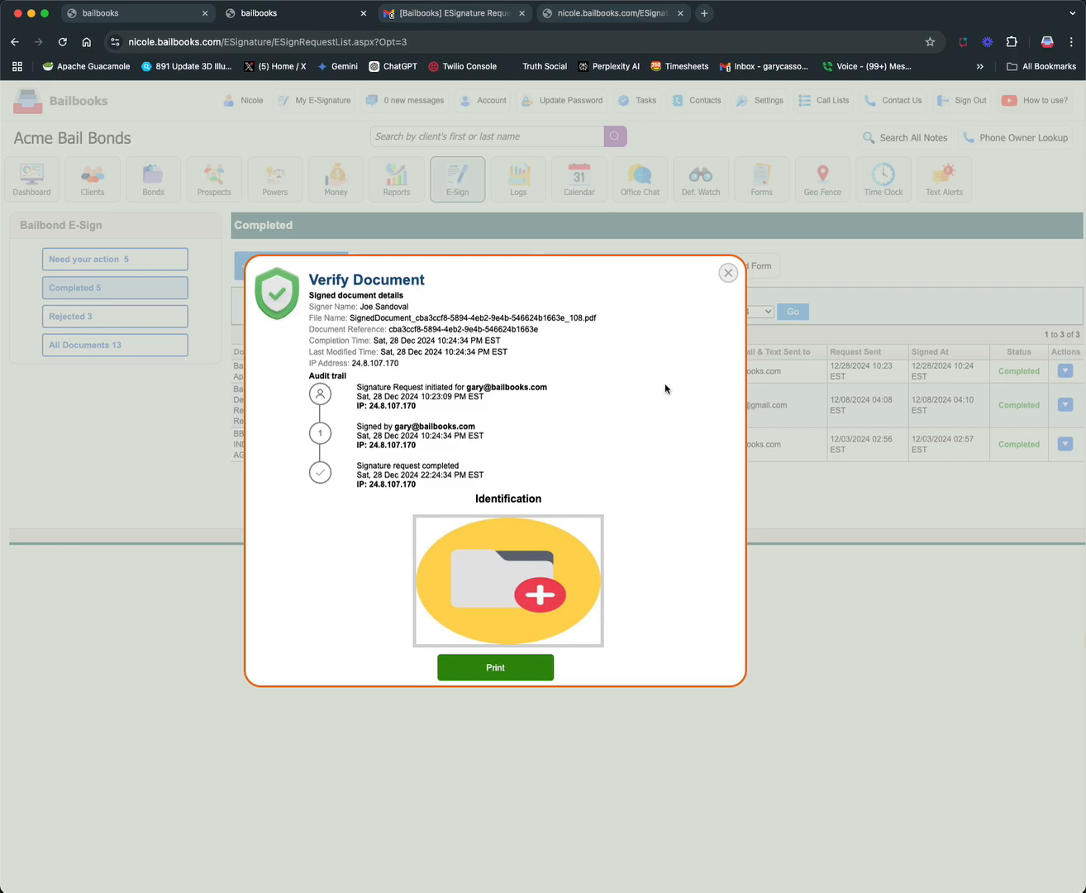
click(727, 271)
View the signed document of the completed 12/28/2024 request and return to the completed requests list
click(1065, 369)
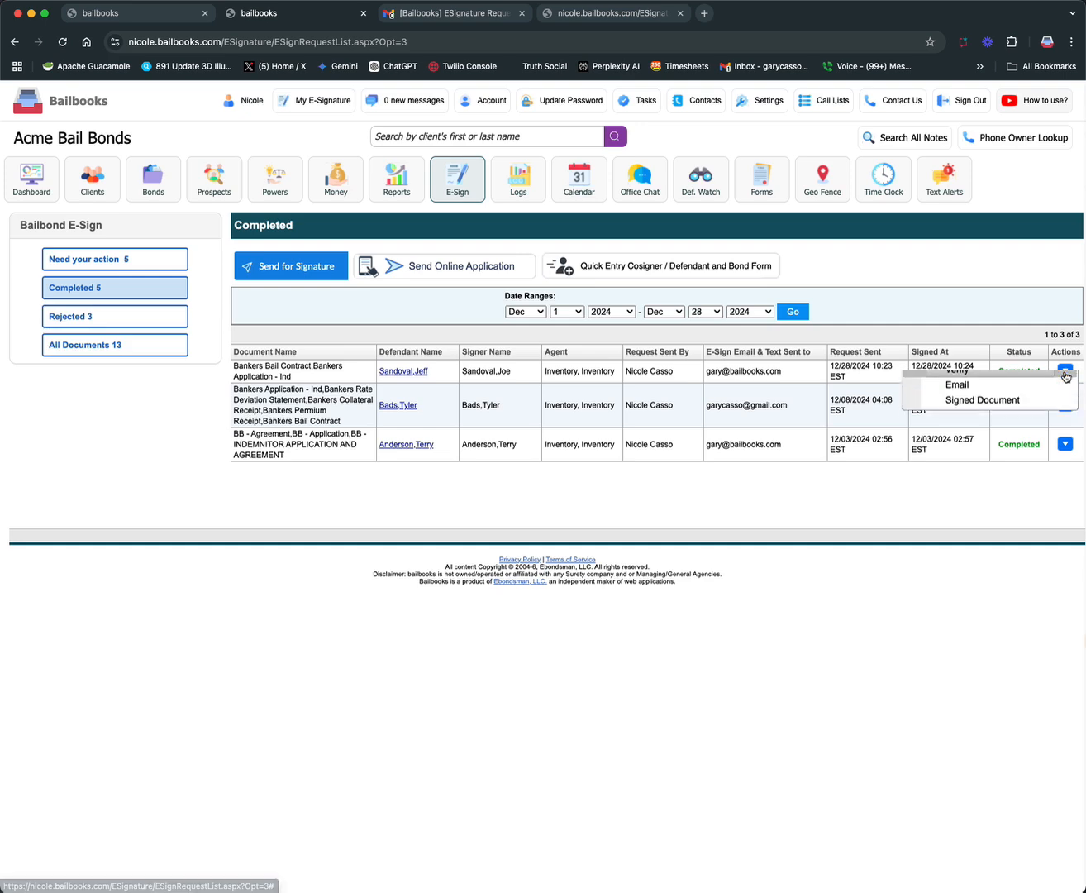
click(979, 409)
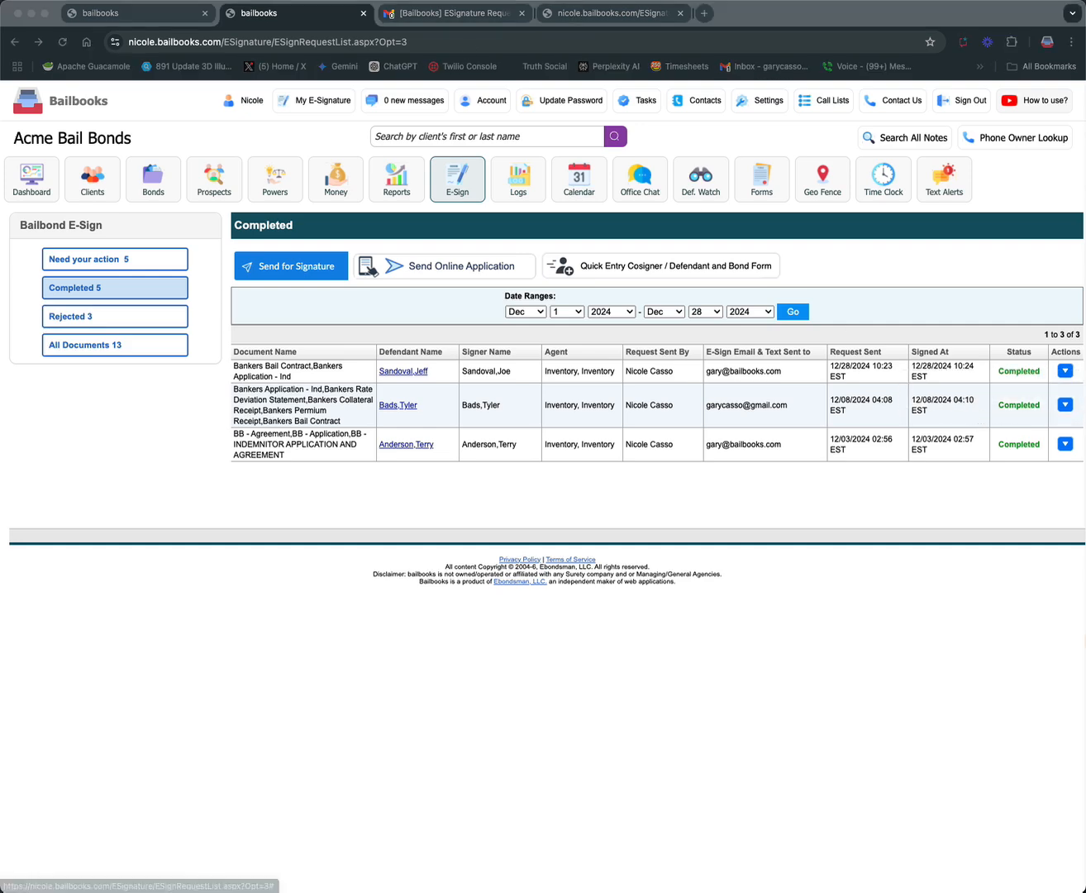
drag(2, 17, 1, 213)
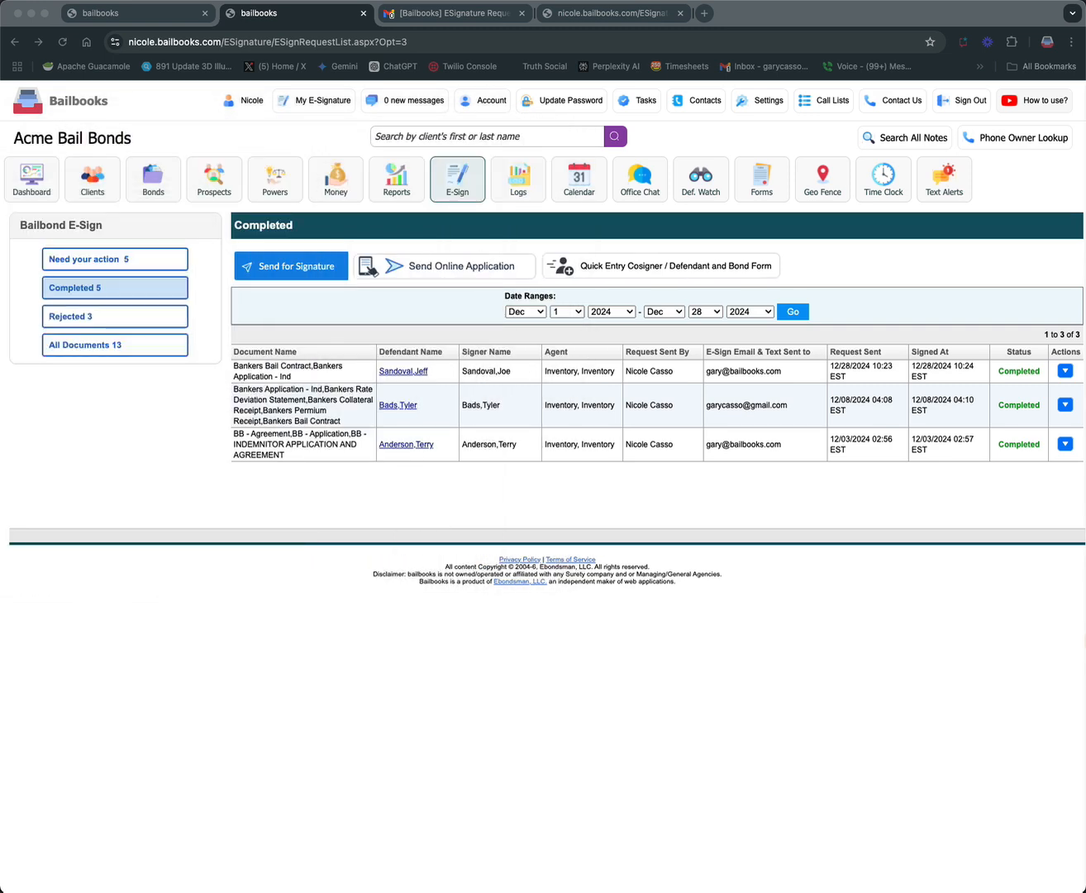
click(791, 424)
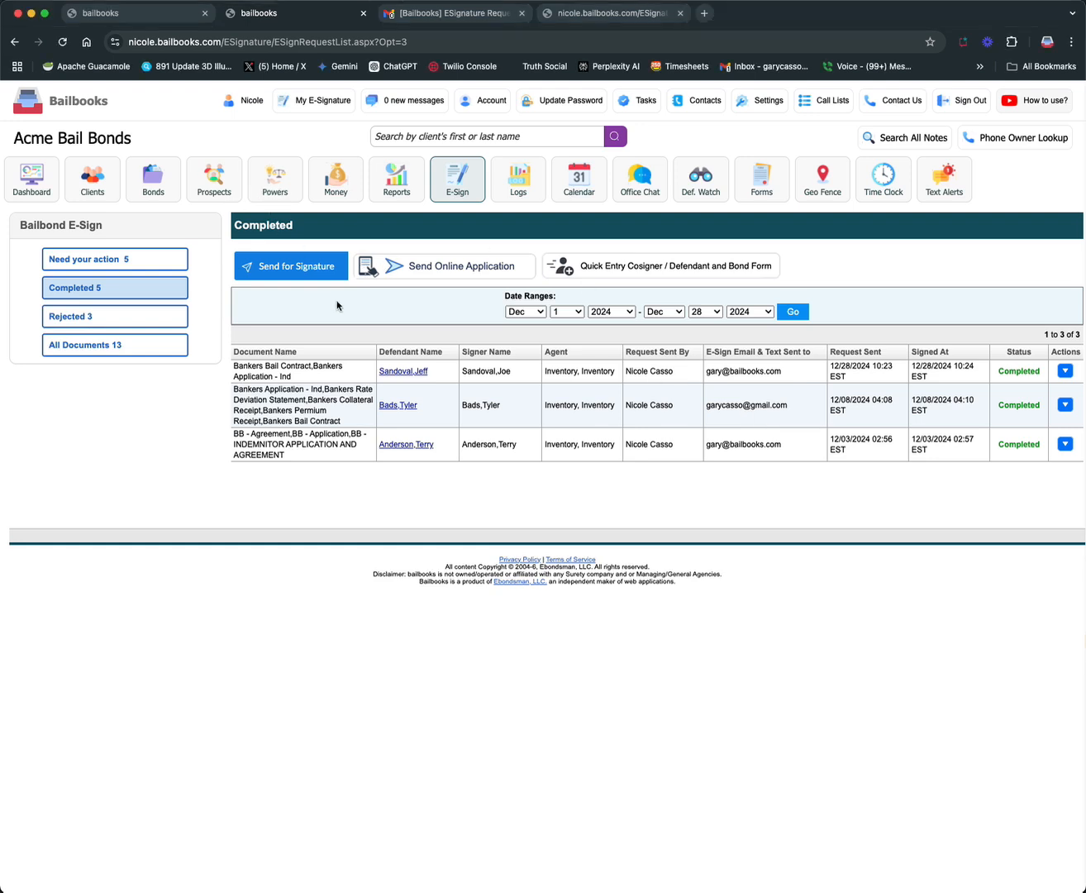
Open the defendant of the 12/28/2024 request, go to the defendant's bond dated 12/28/24 and list its Bond E-Sign Contracts
click(413, 373)
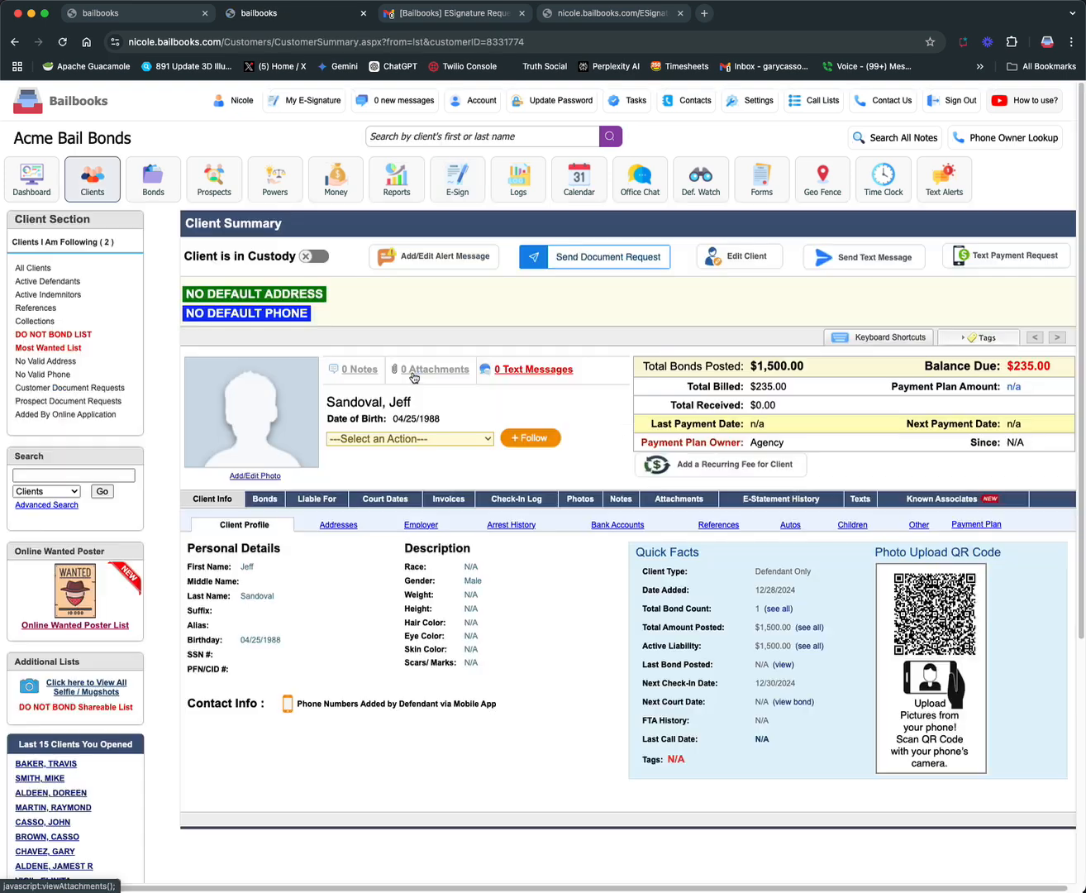
click(266, 500)
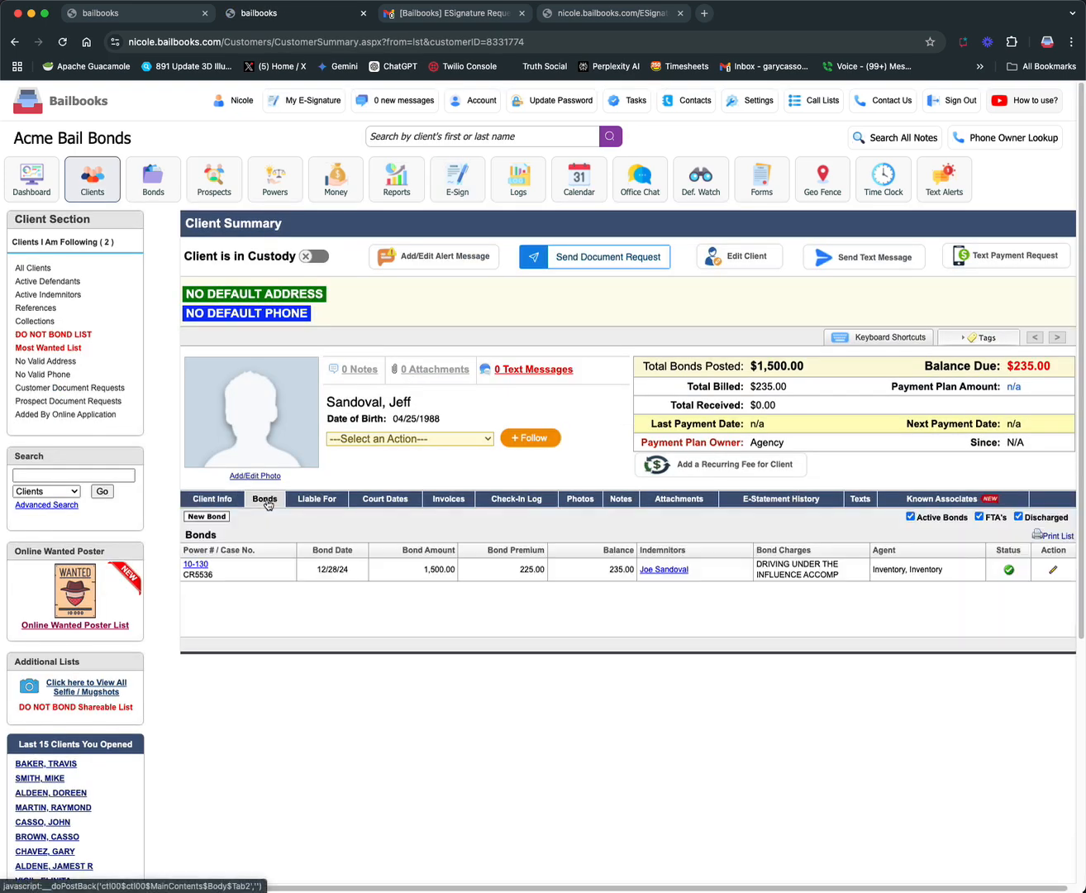
click(203, 568)
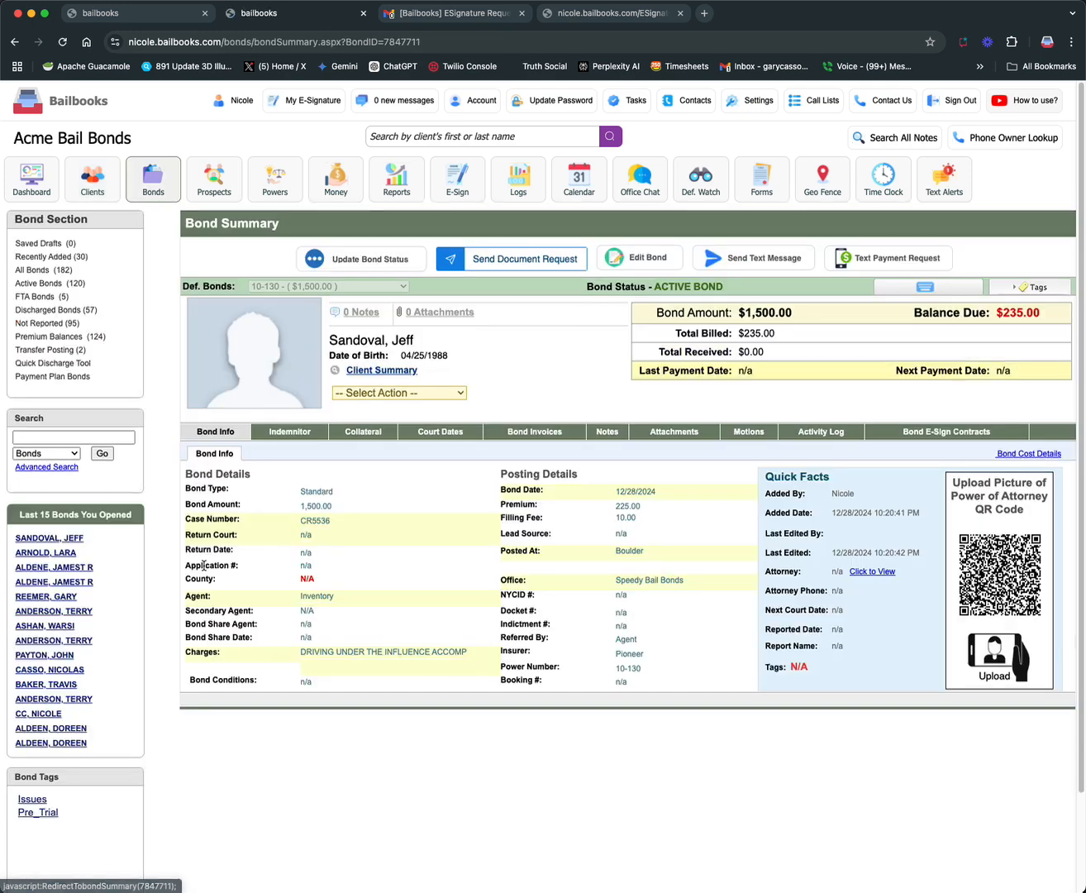
click(959, 436)
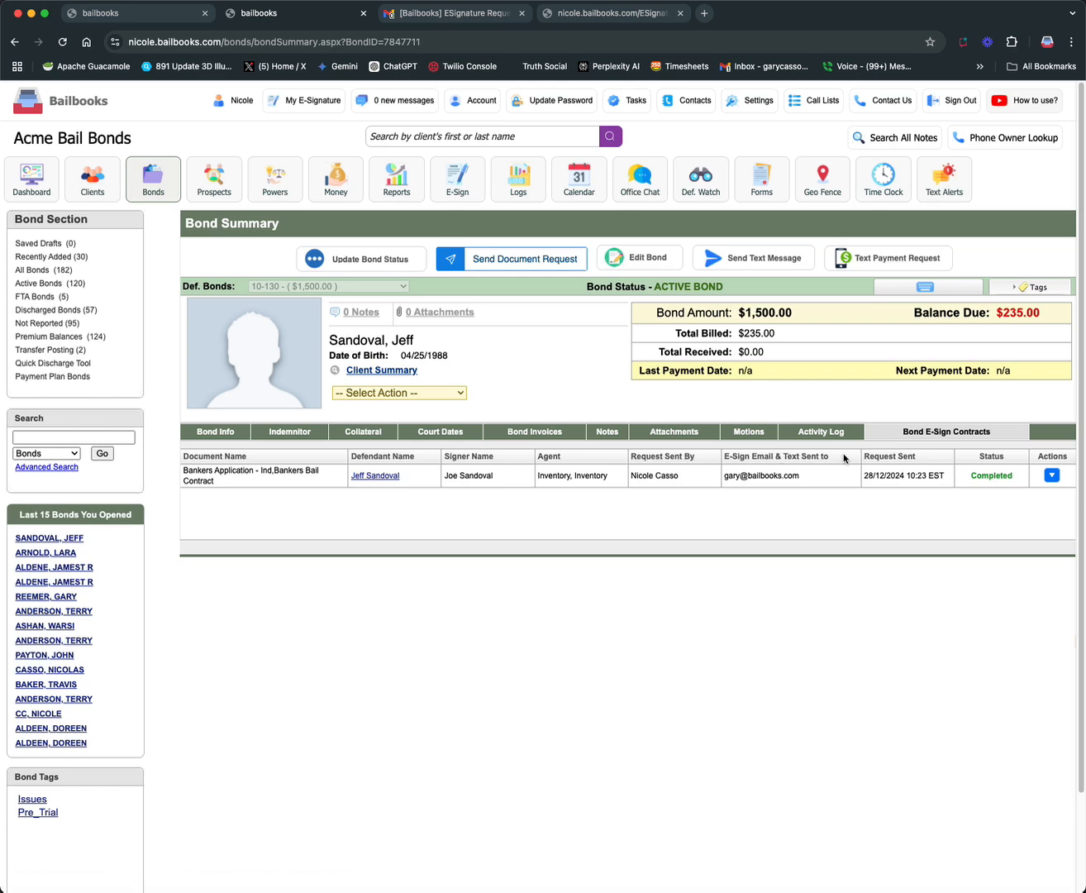
View the Verify details of the completed contract listed on the bond and close them
click(1052, 475)
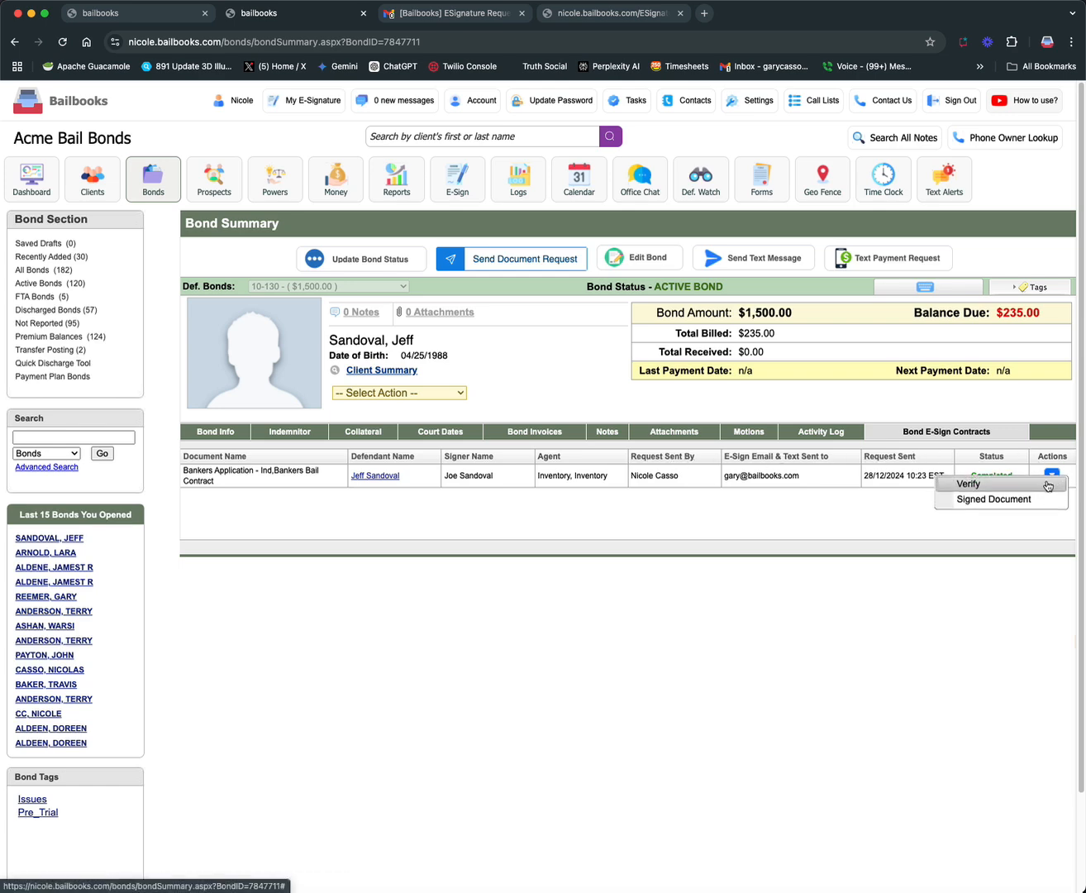
click(978, 489)
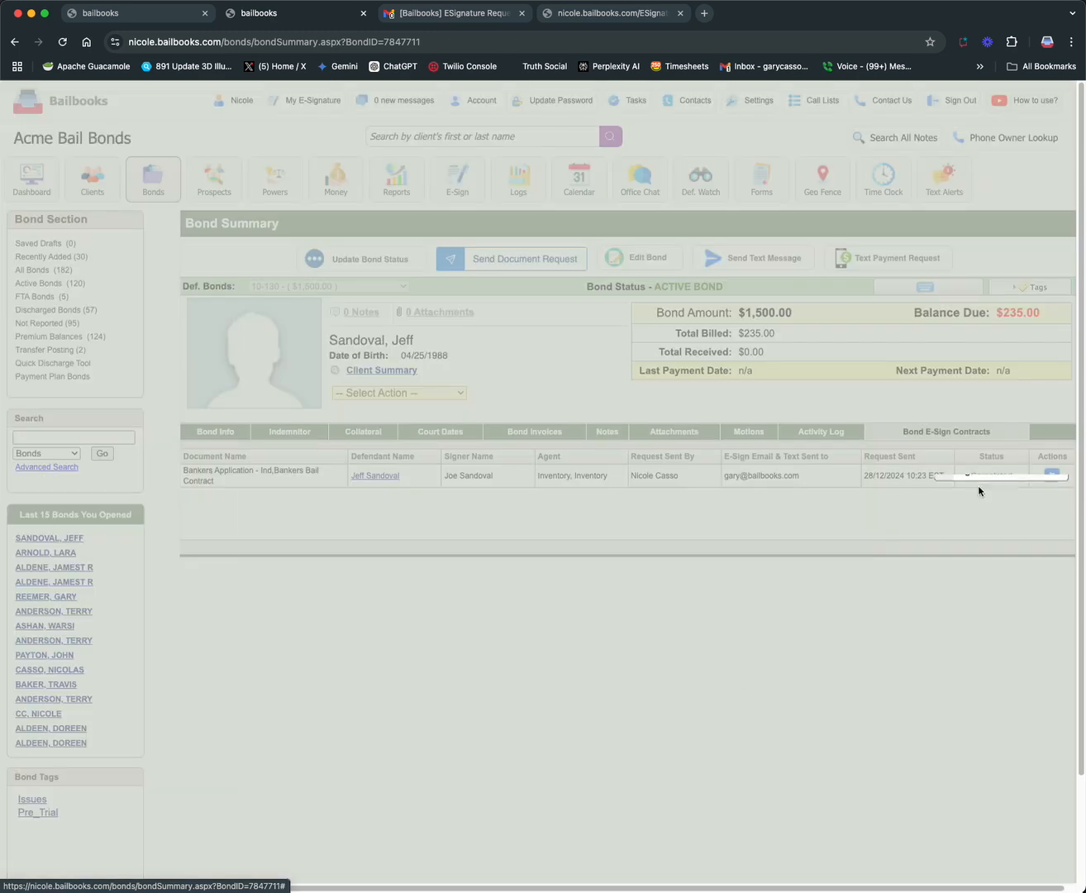
click(729, 277)
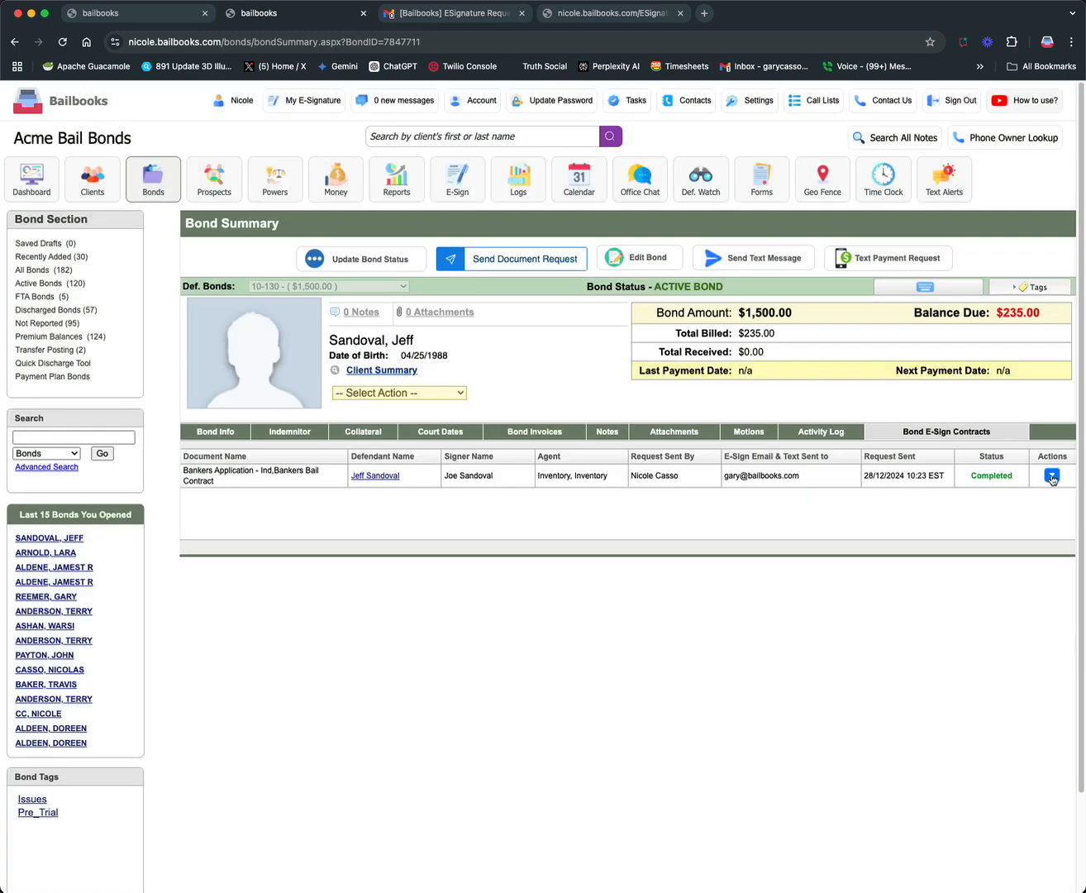
View the signed document of the bond's completed contract and return to the bond's Bond Info
click(1051, 475)
click(998, 501)
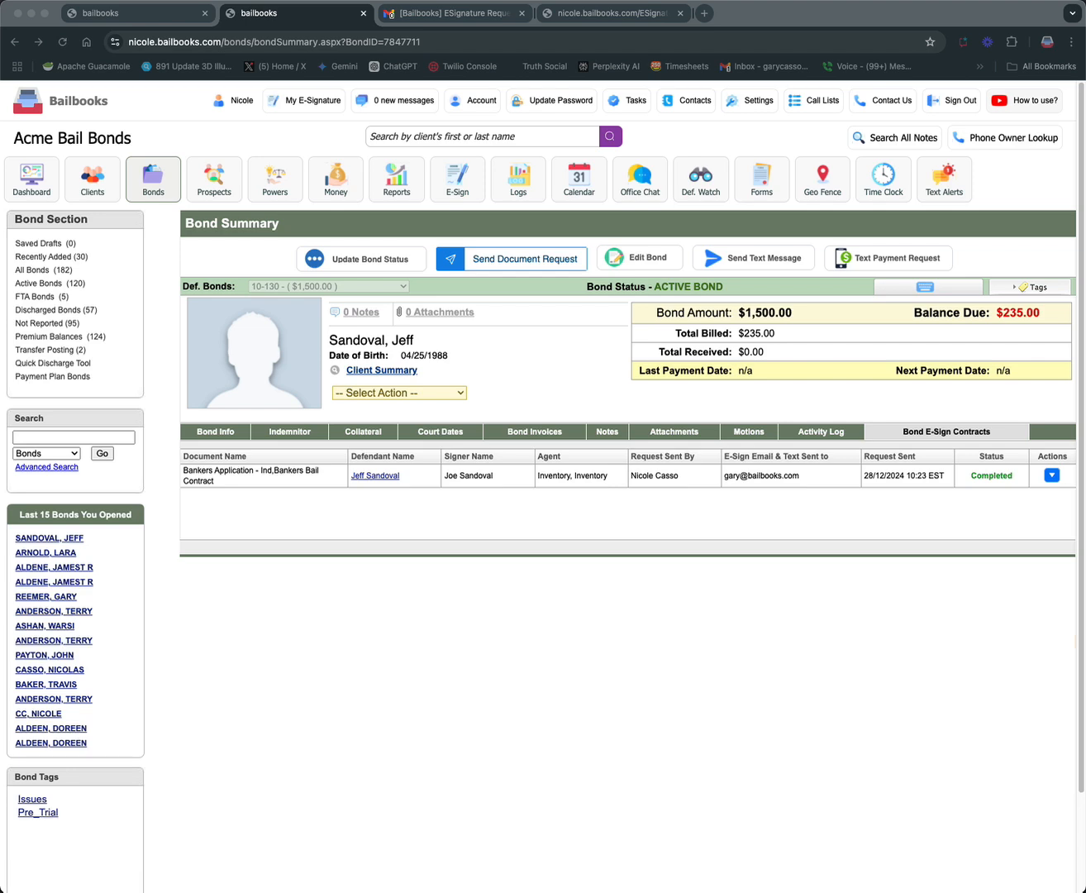
click(146, 159)
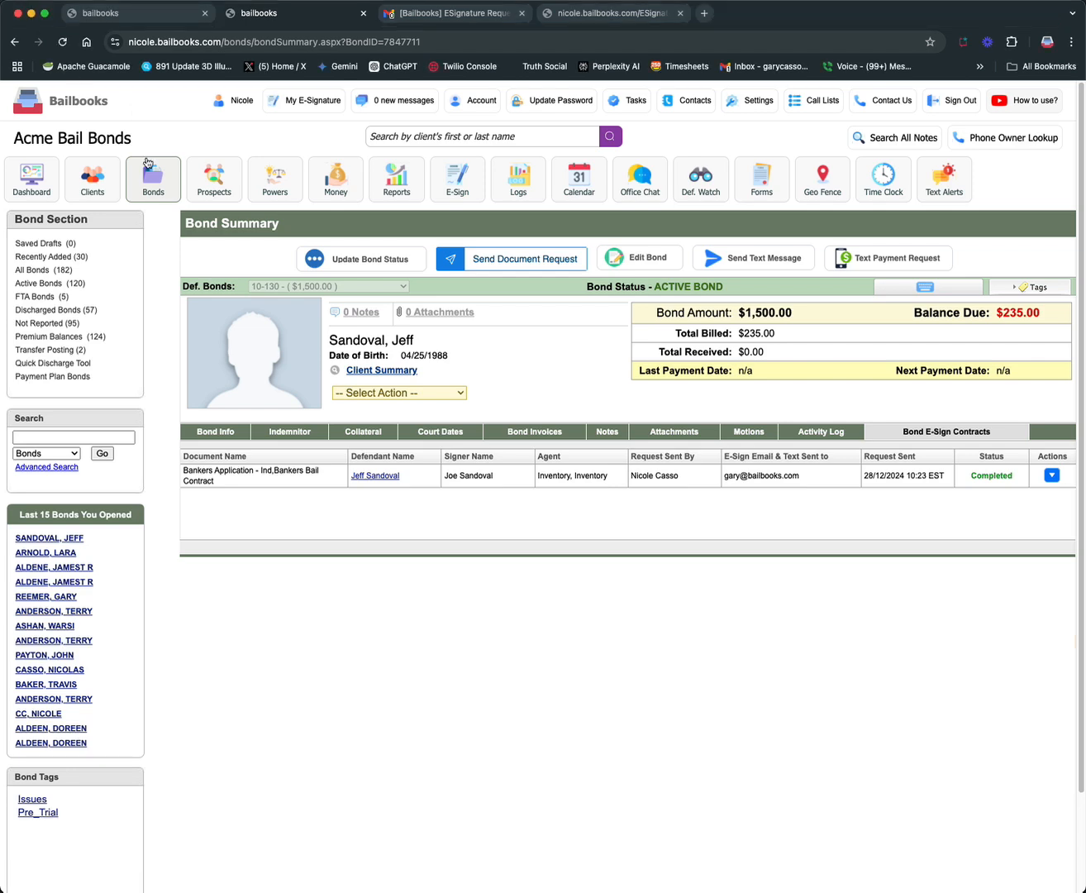
click(224, 435)
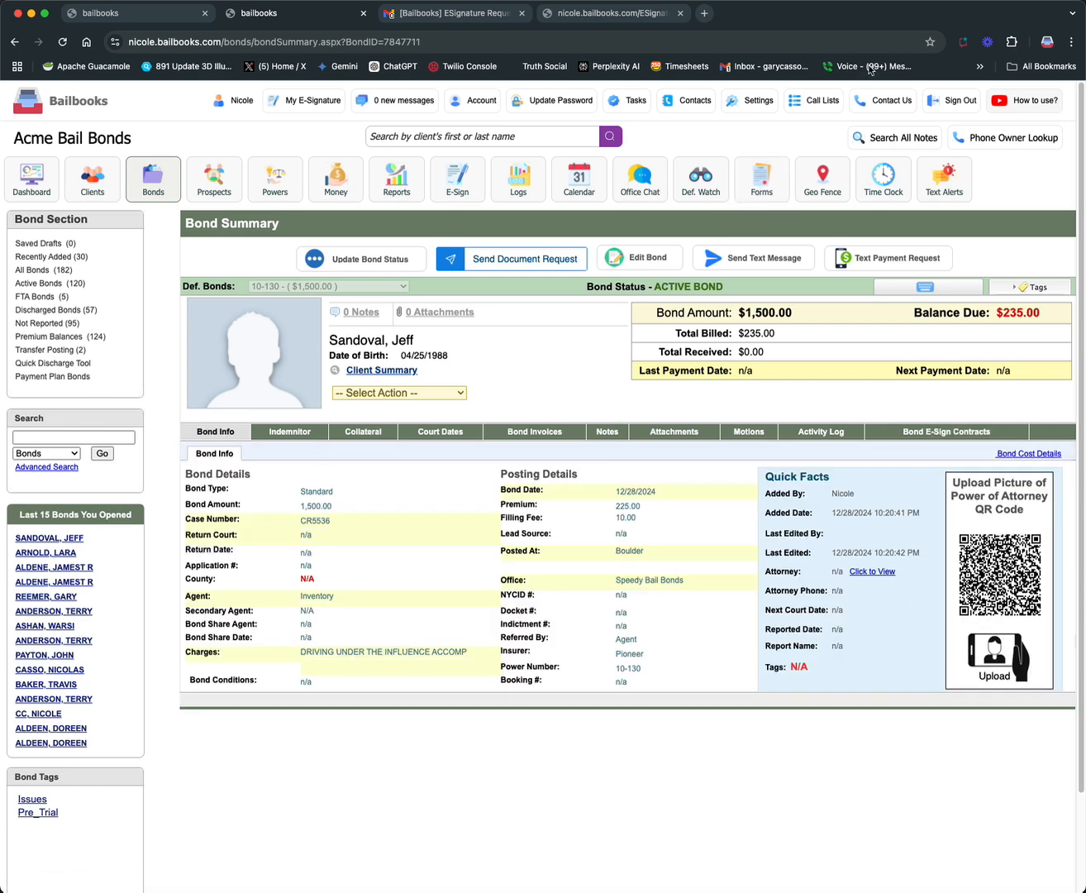
View and close the Send Online Application form in E-Sign, and list the clients added by online application
click(462, 180)
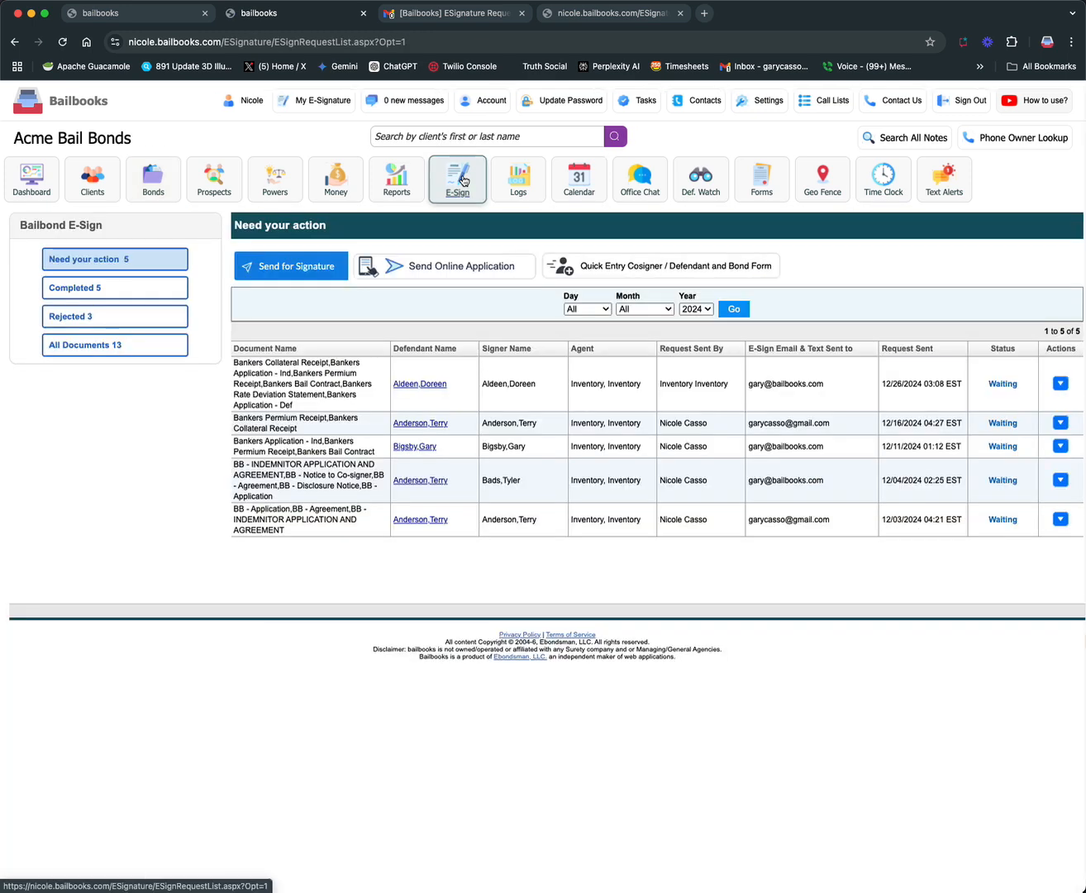
click(484, 267)
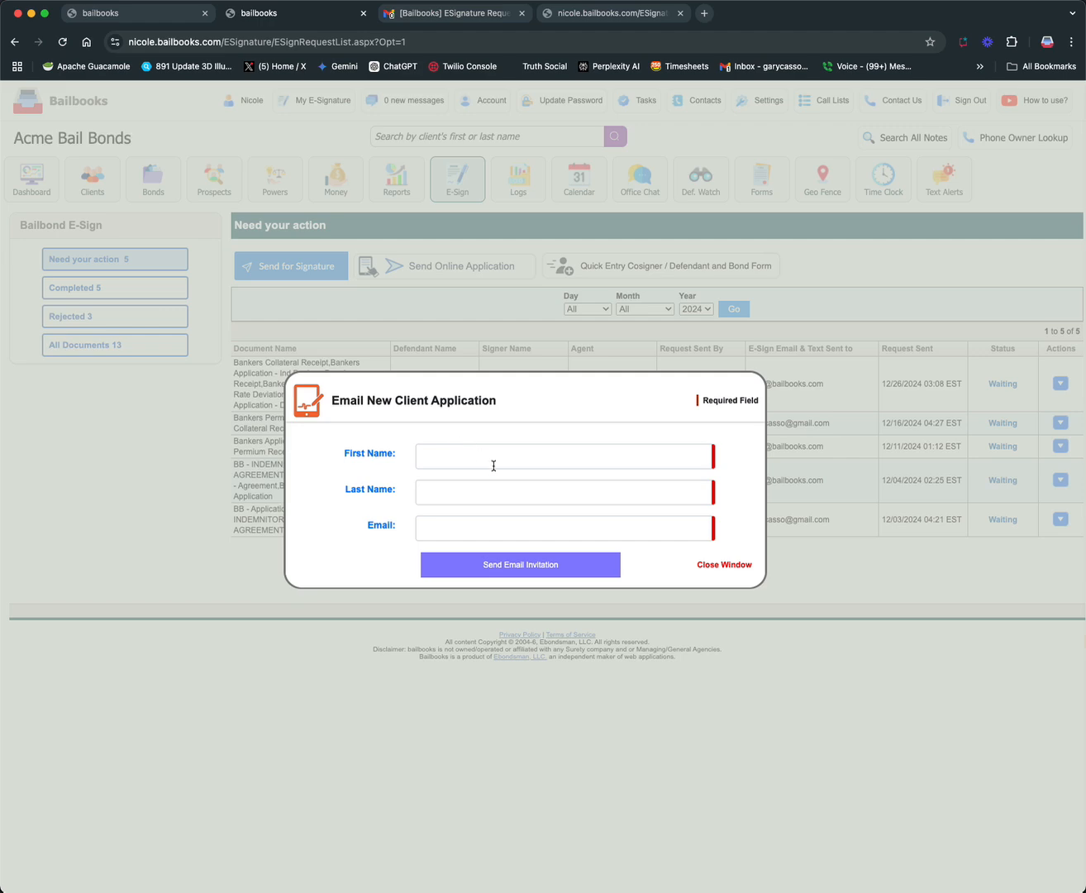
click(722, 565)
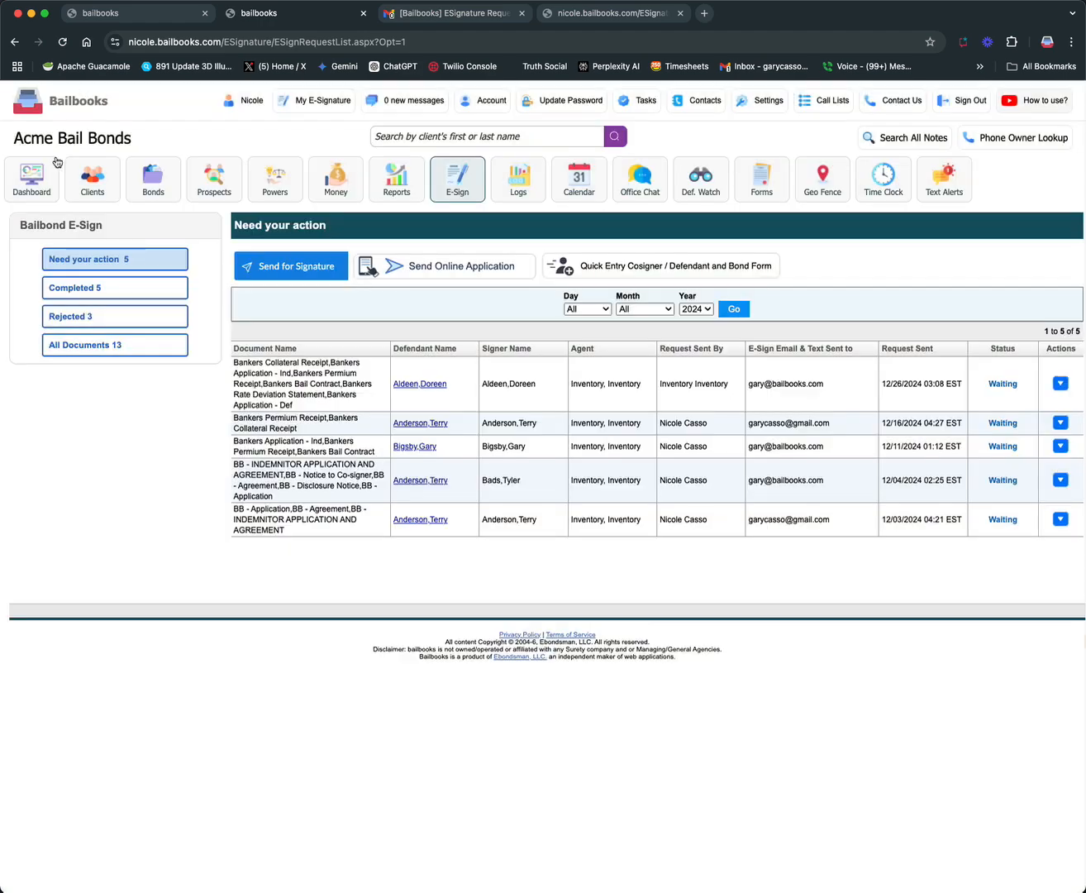
click(92, 182)
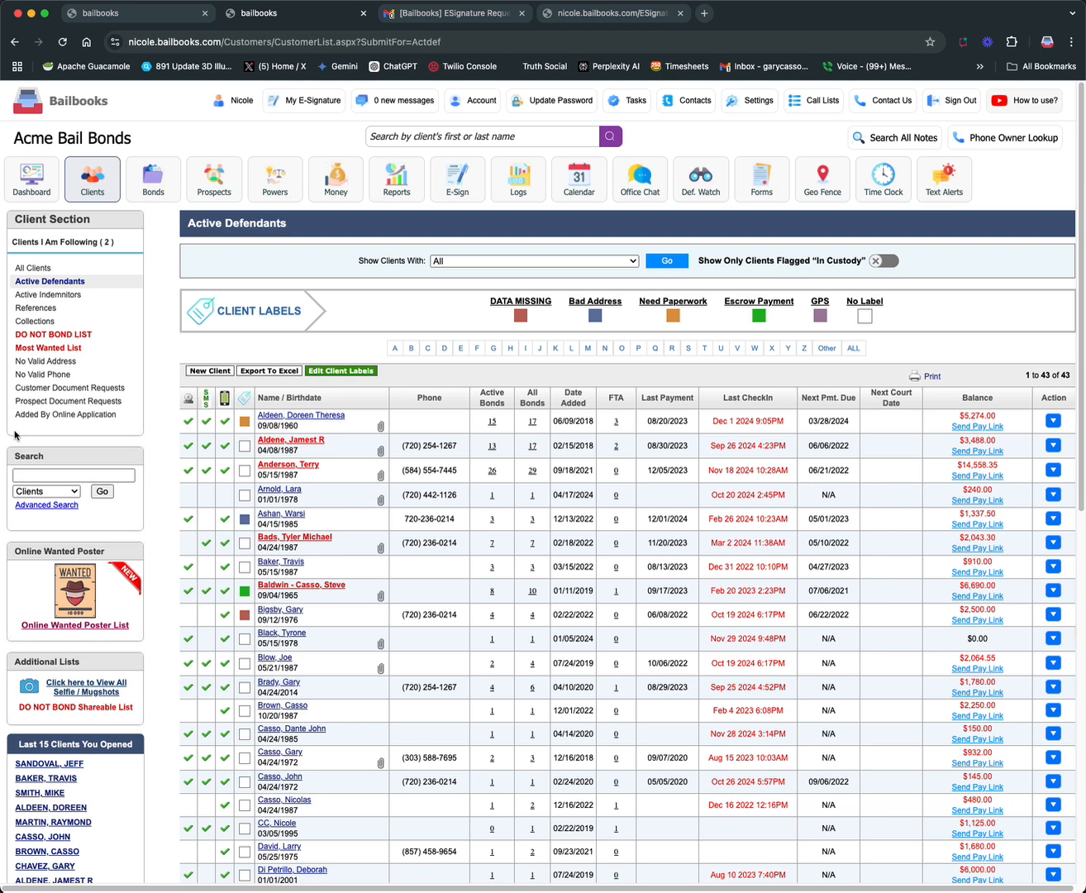
click(66, 422)
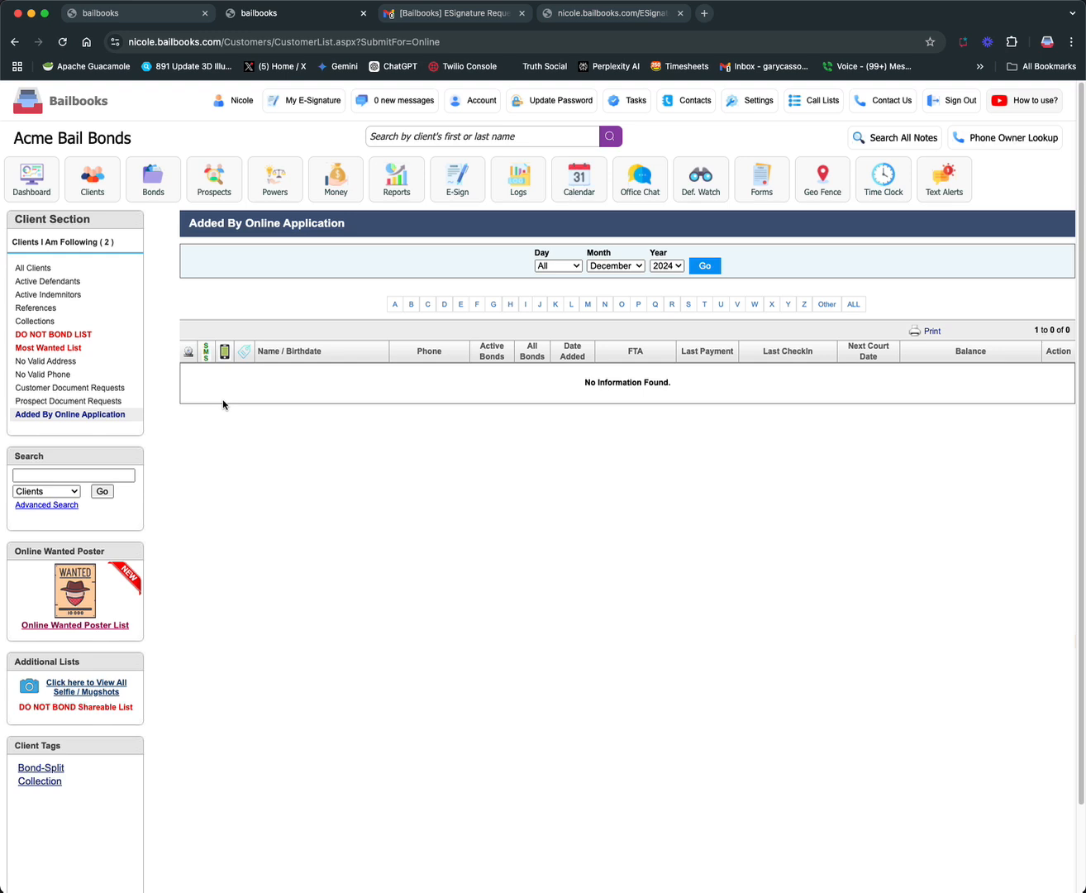
Return to E-Sign, look at the Existing Clients option in the quick entry defendant and bond form, and close the form without saving
click(470, 190)
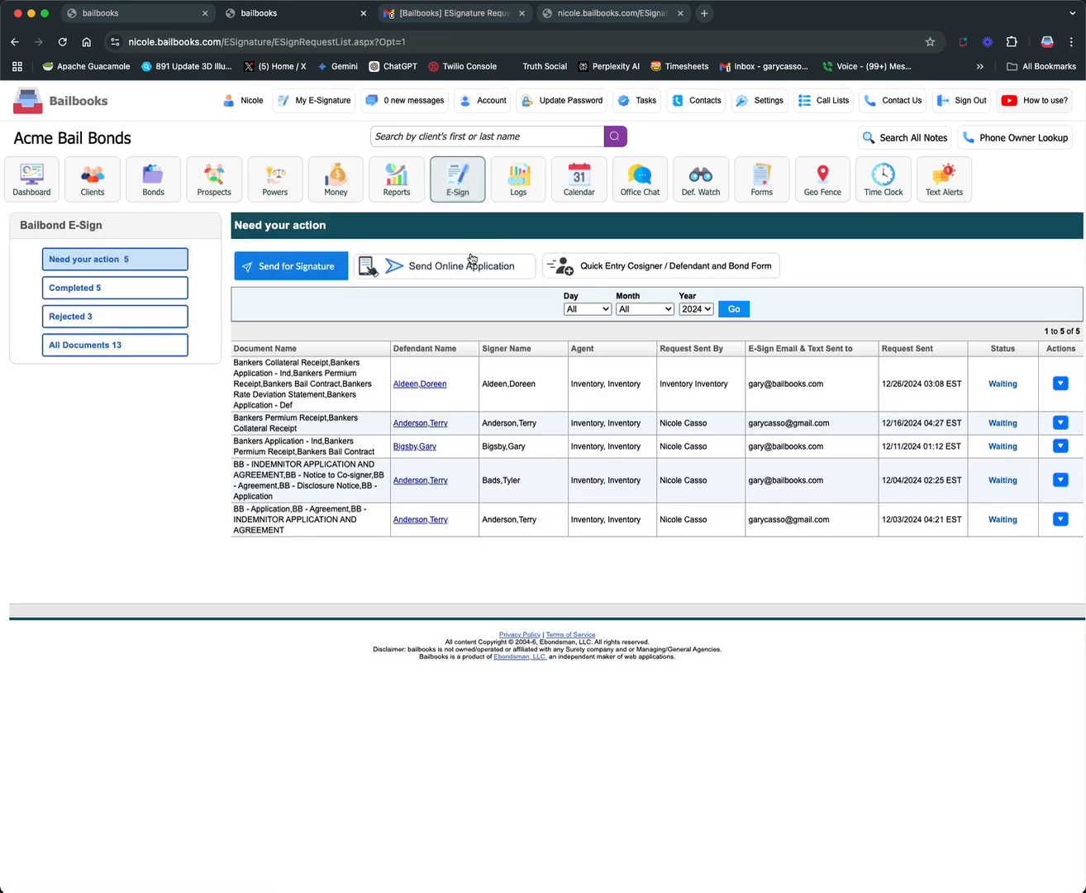
click(627, 268)
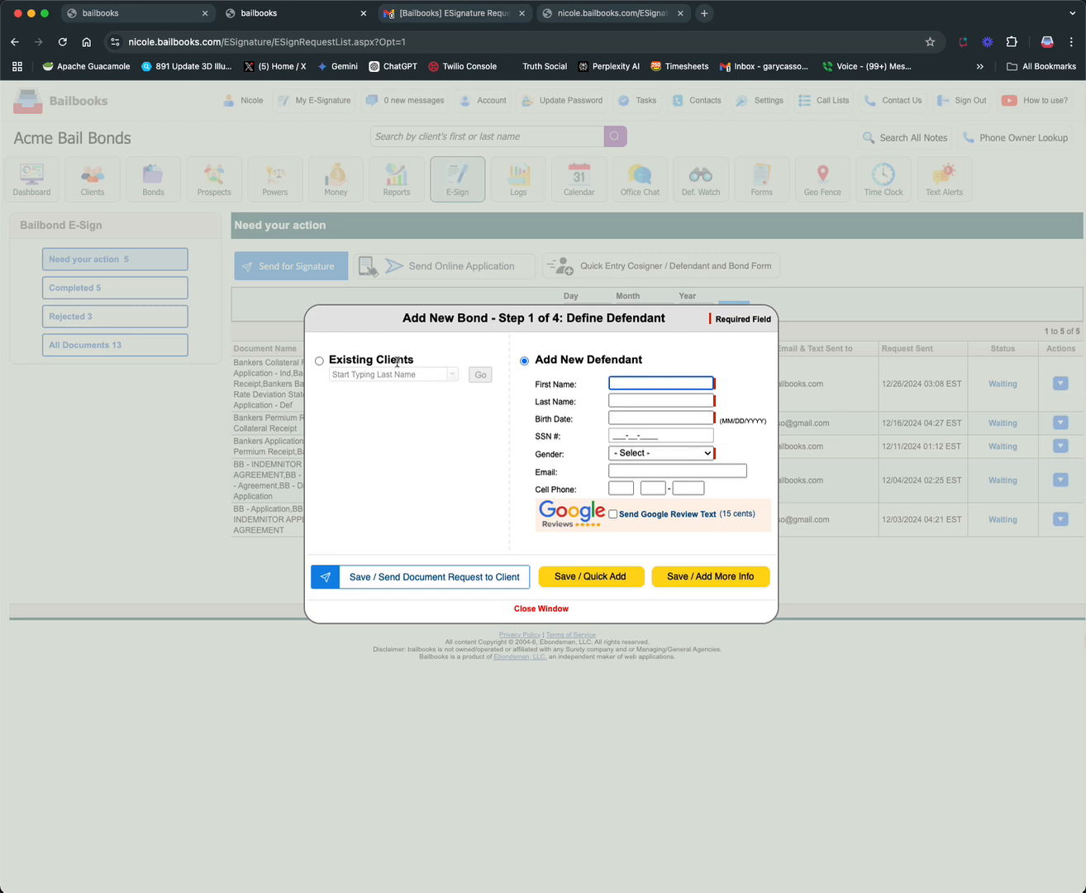
click(319, 361)
click(359, 374)
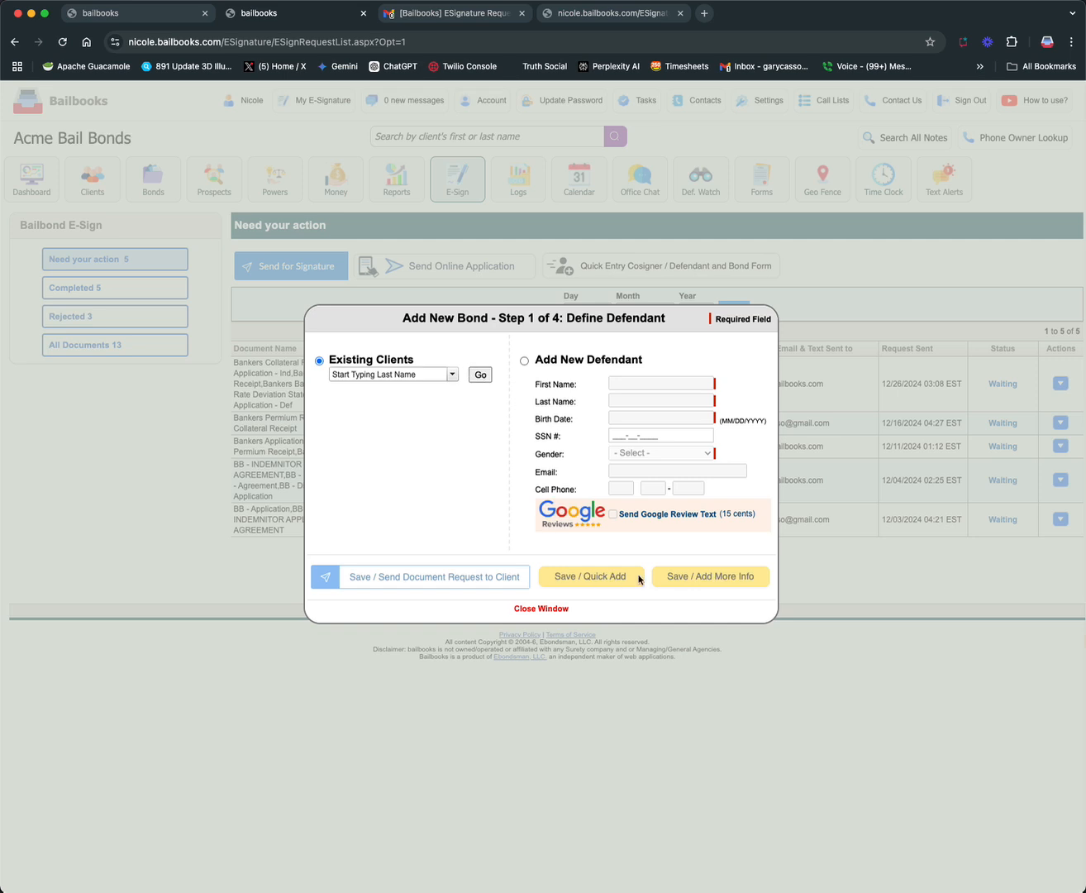
click(558, 611)
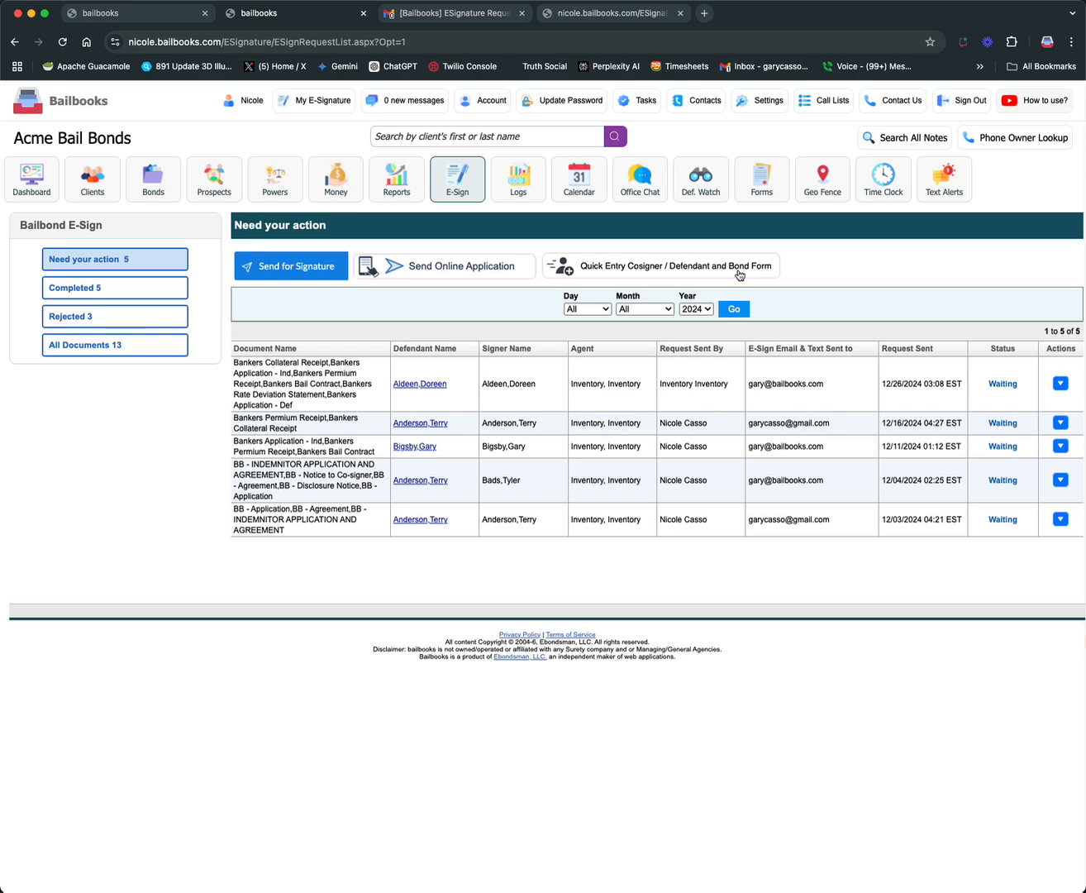